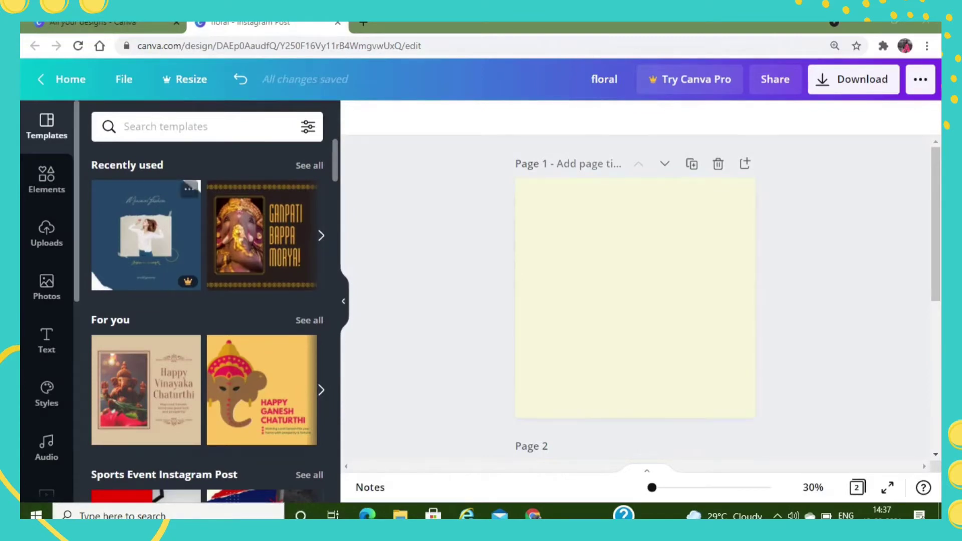
# - Add a heading reading "Instagram post" to page 1 and move it to the upper part, centred horizontally
pyautogui.click(46, 341)
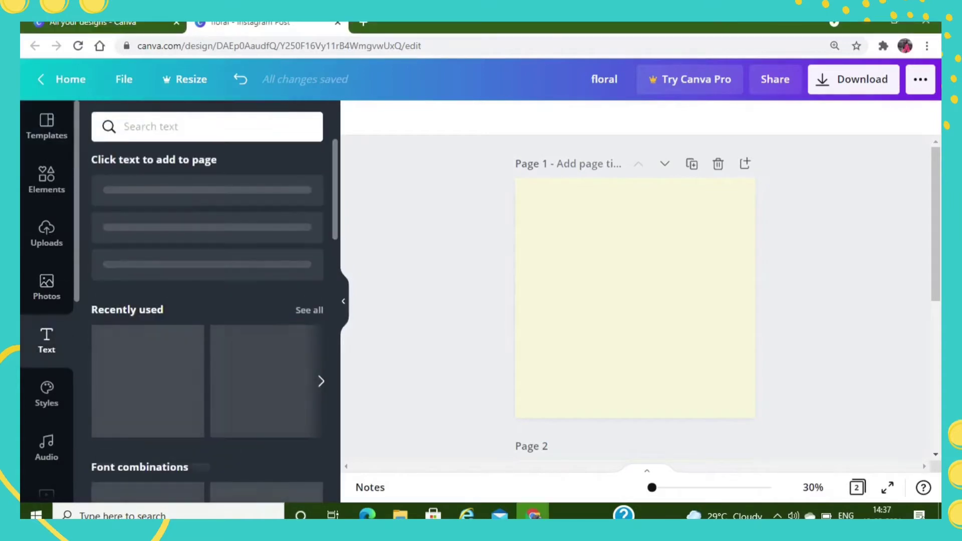
pyautogui.click(207, 195)
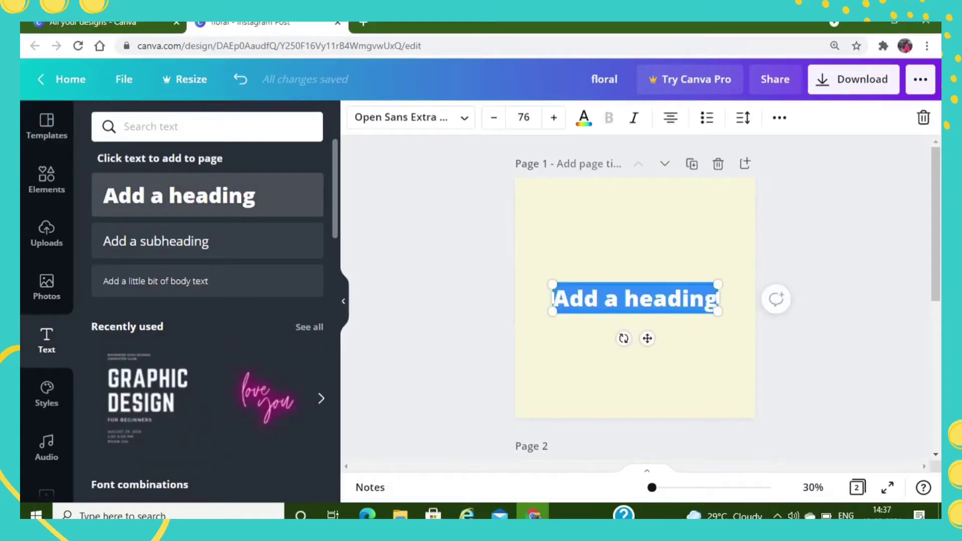
pyautogui.write('Instagram post')
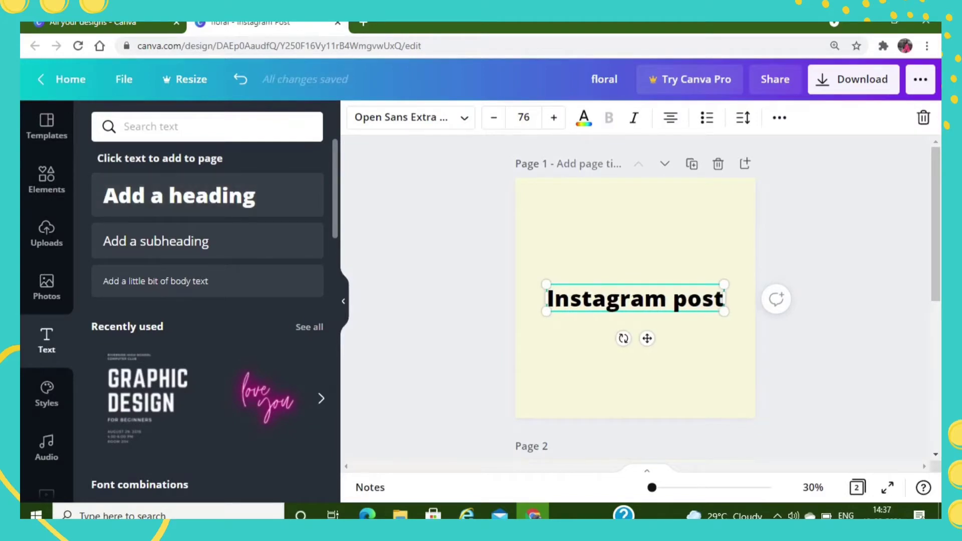
pyautogui.moveTo(647, 339); pyautogui.dragTo(655, 298)
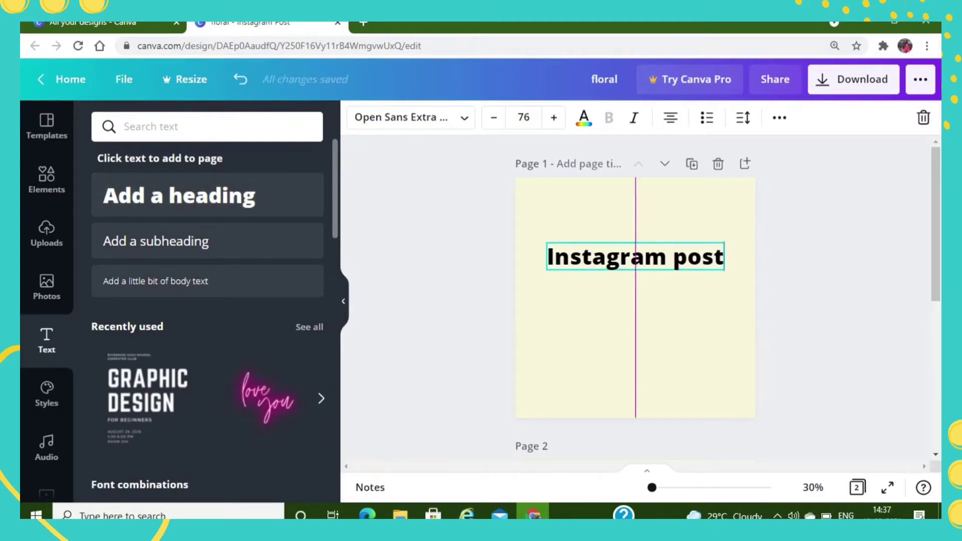
# - Add a subheading reading "template" and place it a little below the heading
pyautogui.click(156, 241)
pyautogui.write('template')
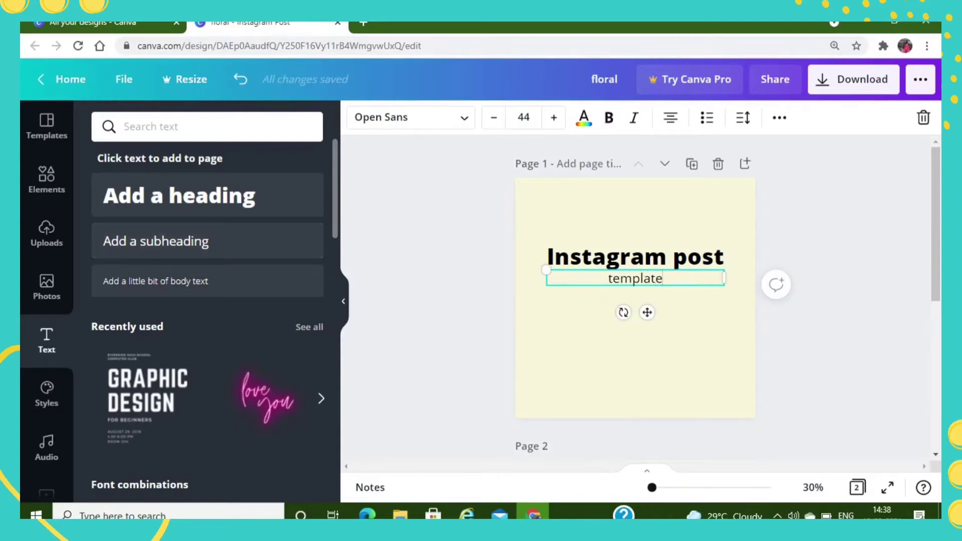
pyautogui.moveTo(647, 313); pyautogui.dragTo(647, 333)
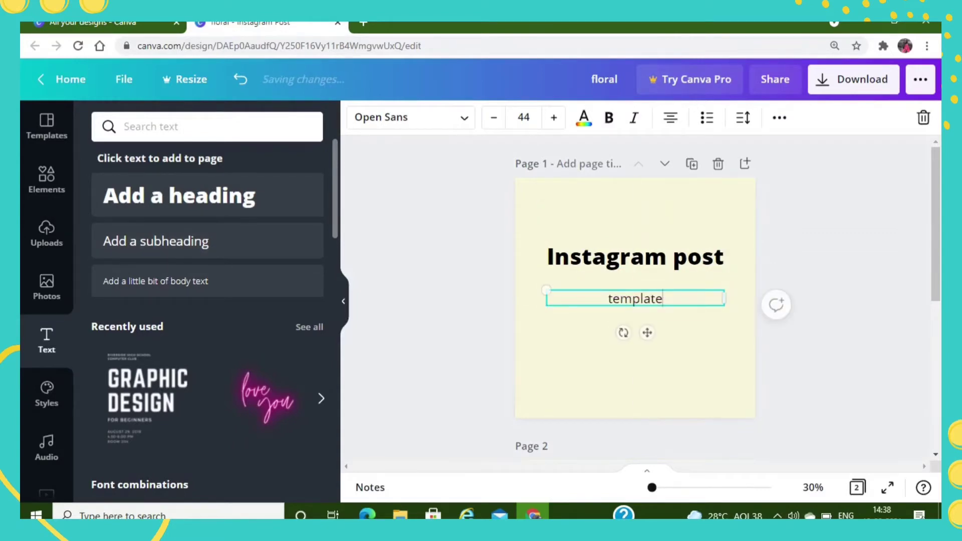
pyautogui.click(822, 326)
pyautogui.click(47, 179)
pyautogui.click(47, 127)
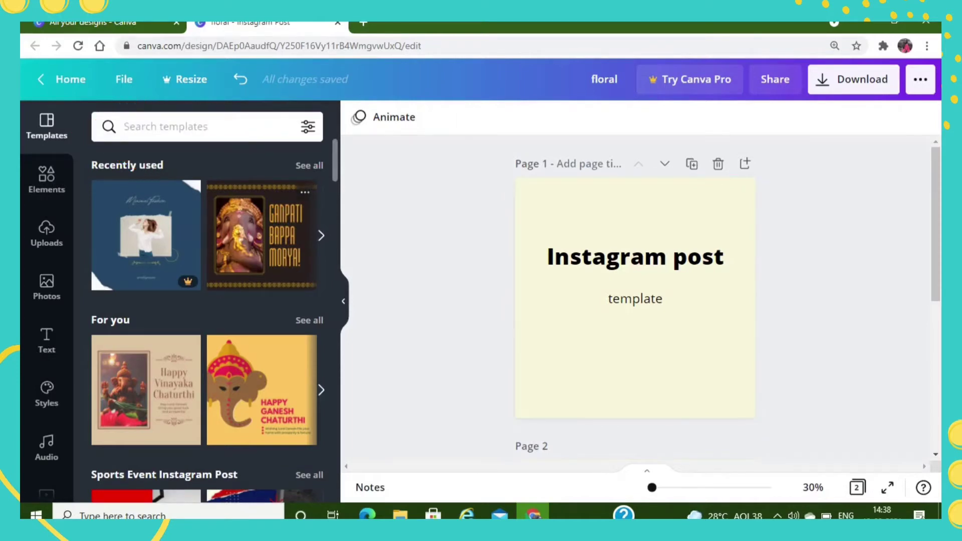
pyautogui.scroll(-15, 207, 320)
pyautogui.scroll(-10, 207, 320)
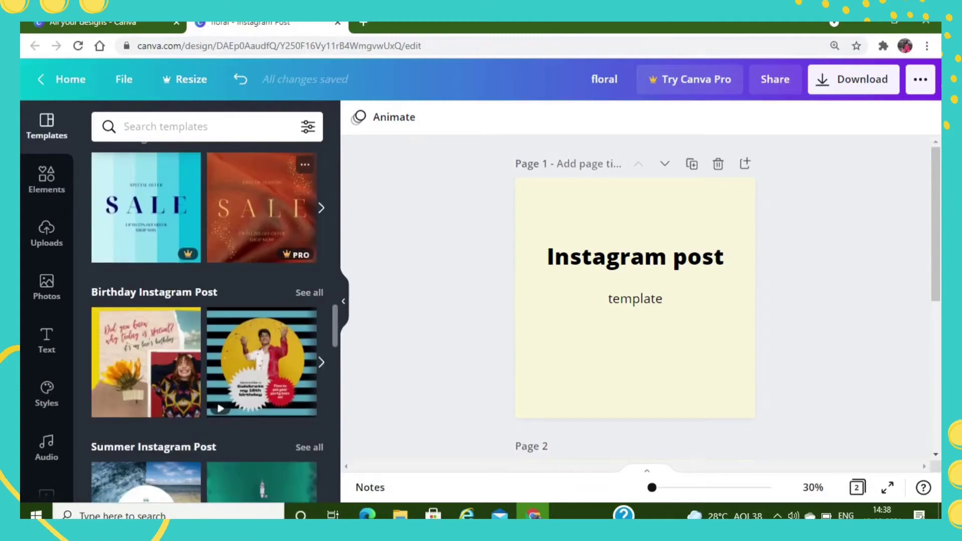
pyautogui.scroll(15, 207, 321)
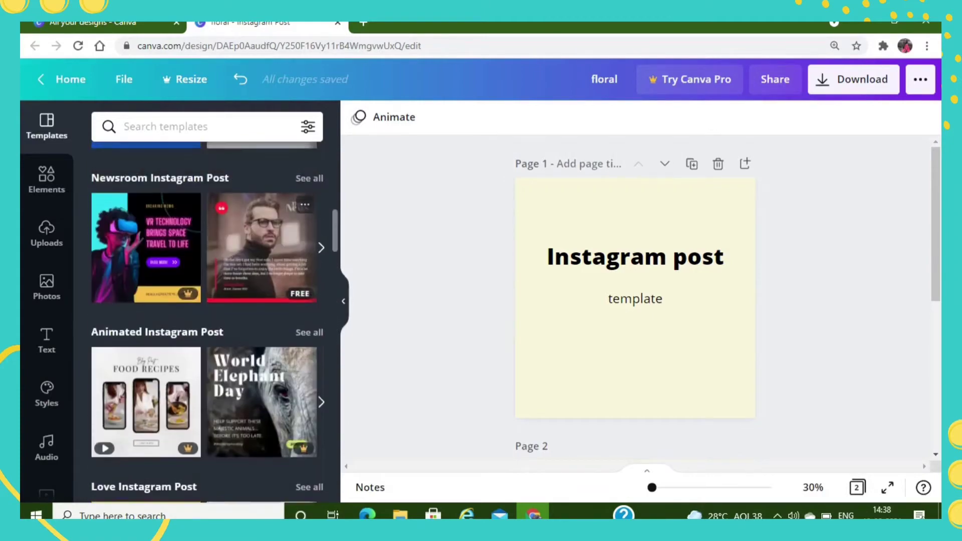
pyautogui.scroll(3, 208, 321)
# - Search the elements for "instagram" and limit the results to graphics
pyautogui.click(47, 180)
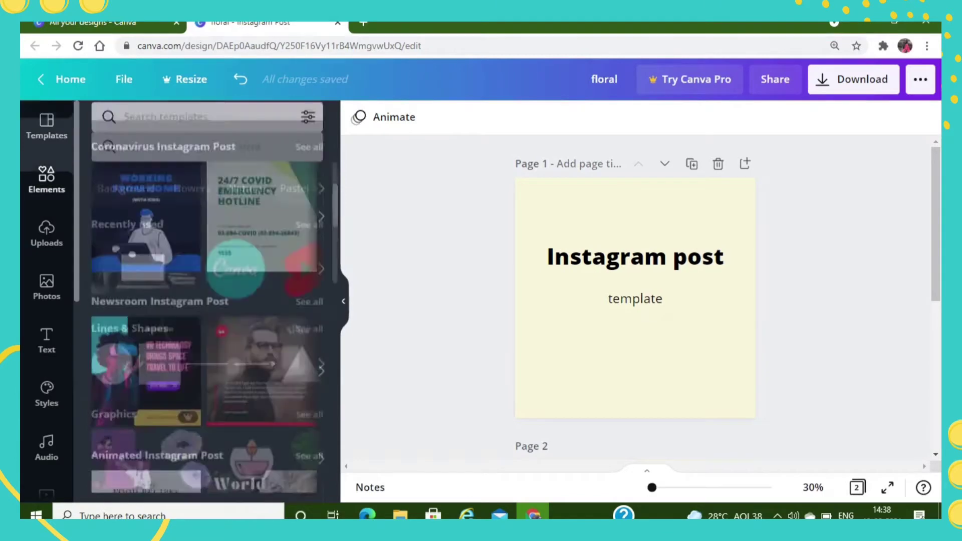
pyautogui.scroll(-10, 208, 320)
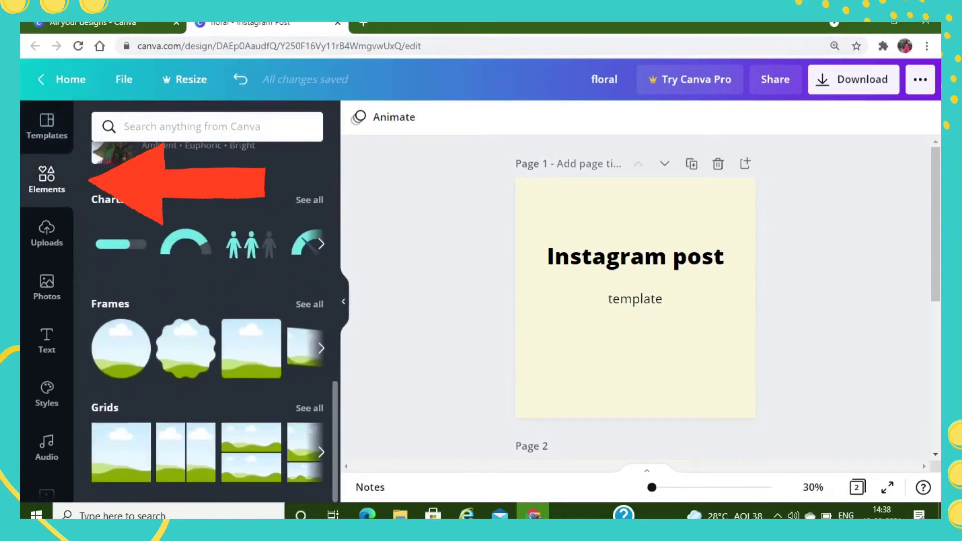
pyautogui.scroll(8, 208, 321)
pyautogui.scroll(3, 208, 320)
pyautogui.click(208, 126)
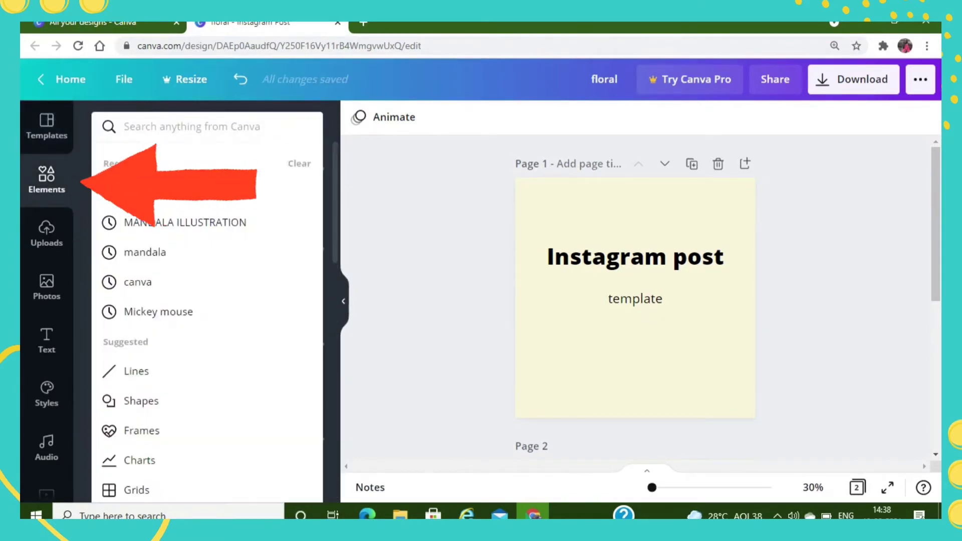
pyautogui.write('instagram')
pyautogui.press('Return')
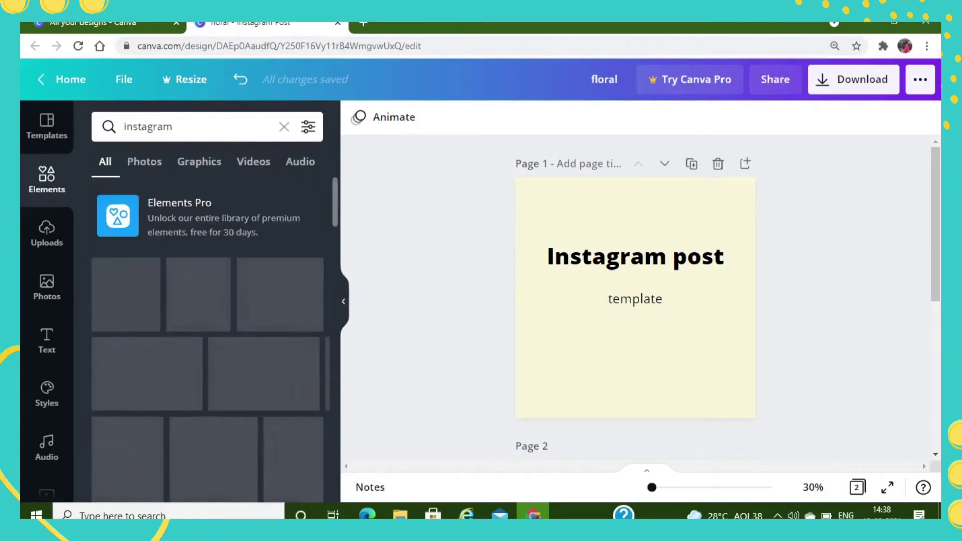
pyautogui.click(200, 162)
# - Add the free Instagram wordmark graphic, place it above the heading and recolour it with the pinkish-red brand colour
pyautogui.scroll(-12, 208, 235)
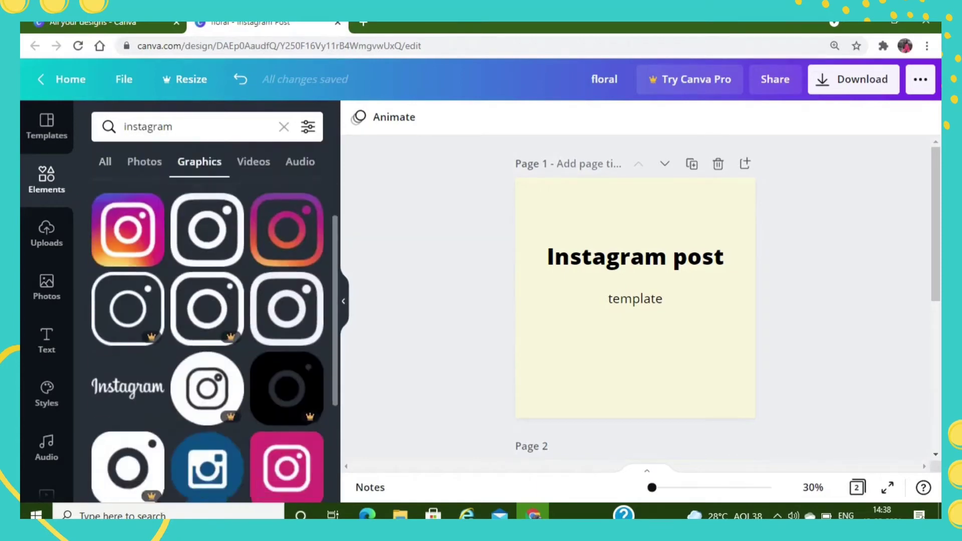
pyautogui.scroll(5, 208, 341)
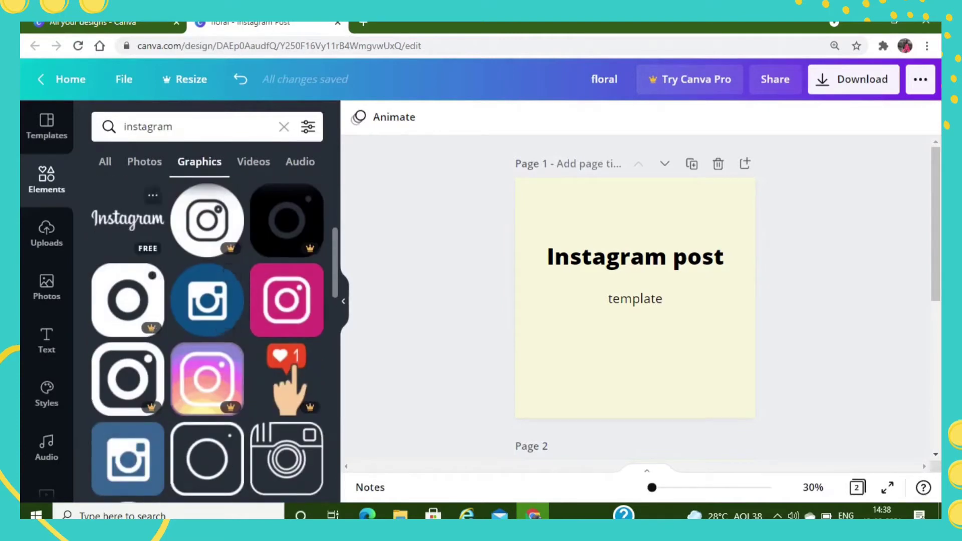
pyautogui.click(128, 220)
pyautogui.moveTo(636, 299); pyautogui.dragTo(649, 200)
pyautogui.click(359, 117)
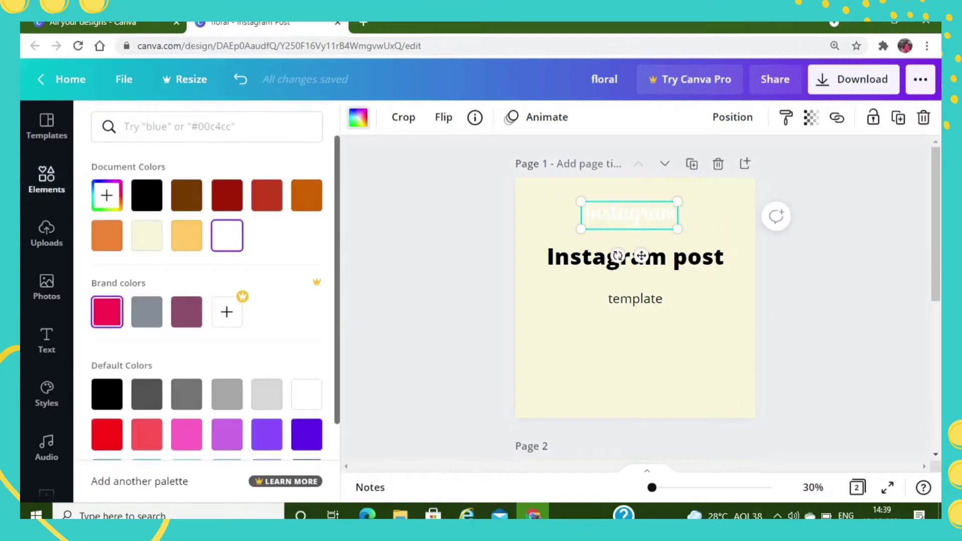
pyautogui.click(104, 311)
pyautogui.press('Escape')
# - Add the multicoloured Instagram icon, shrink it and place it just left of the Instagram wordmark
pyautogui.scroll(5, 207, 341)
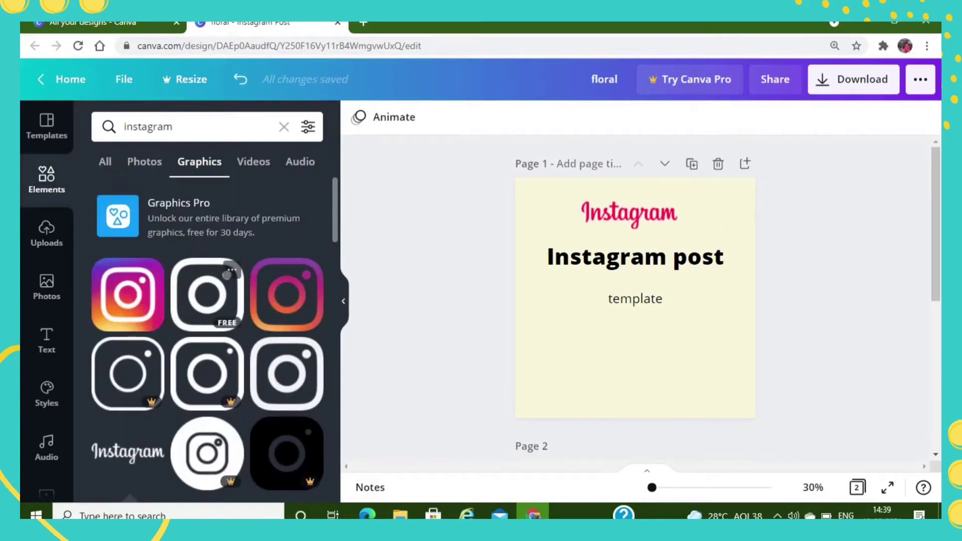
pyautogui.click(128, 295)
pyautogui.moveTo(684, 249); pyautogui.dragTo(604, 330)
pyautogui.moveTo(608, 374); pyautogui.dragTo(578, 251)
pyautogui.click(488, 241)
pyautogui.click(566, 216)
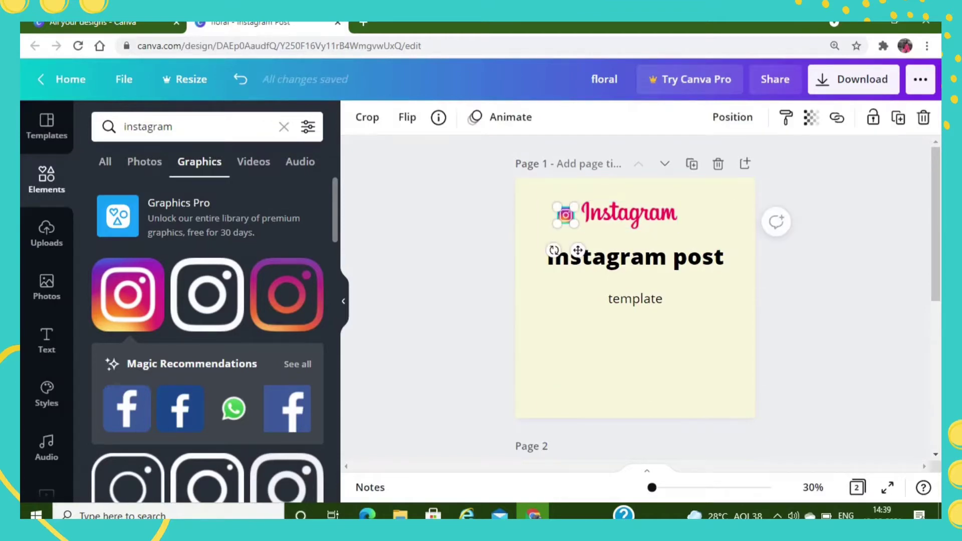
pyautogui.click(46, 233)
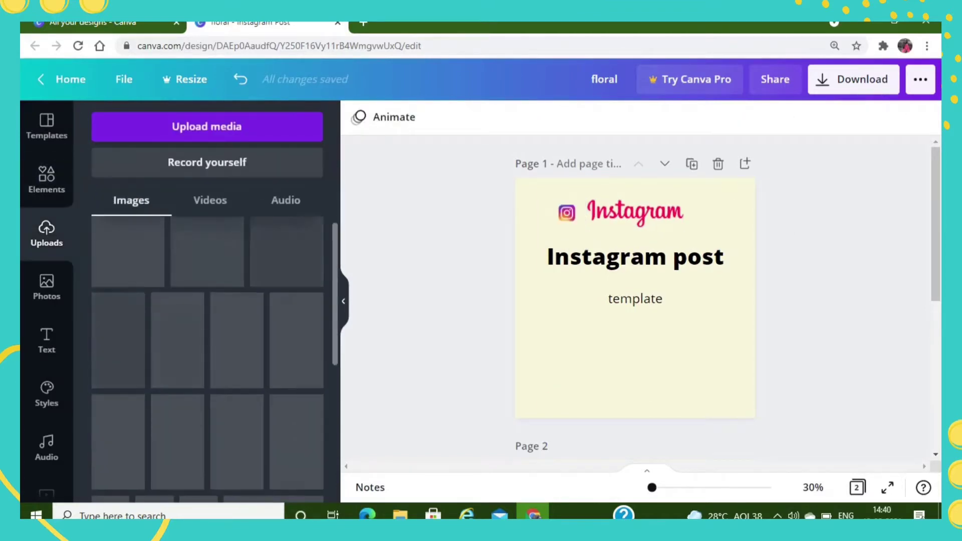
pyautogui.scroll(-10, 207, 359)
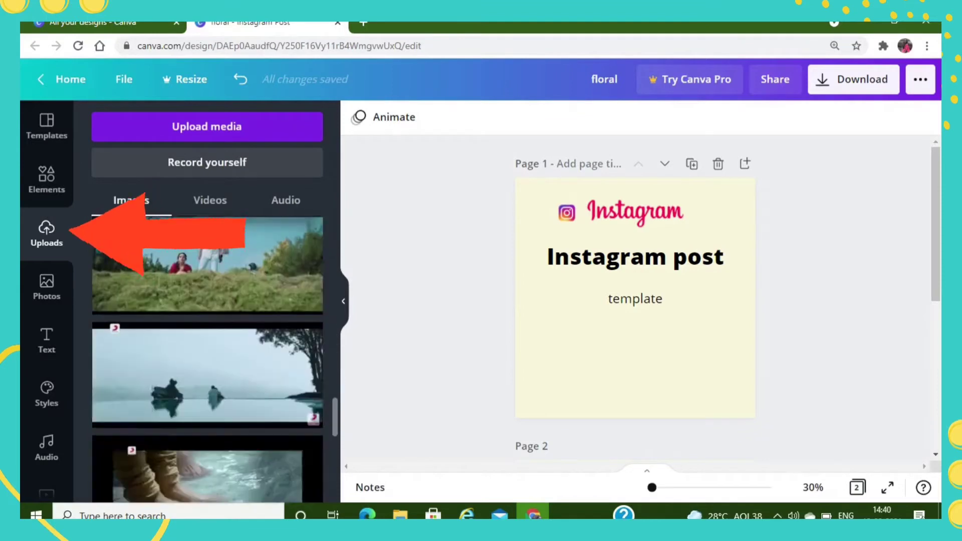
pyautogui.scroll(-15, 207, 359)
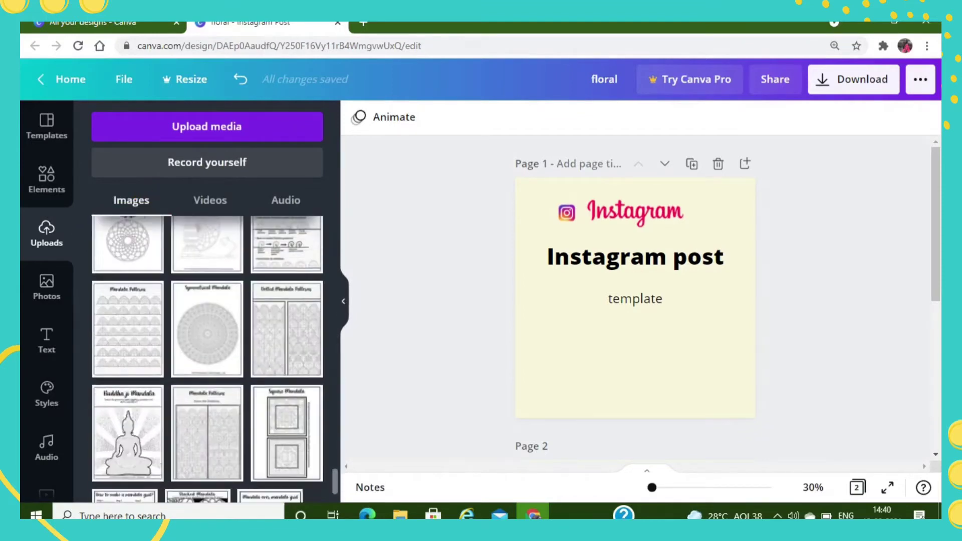
pyautogui.scroll(6, 207, 359)
pyautogui.scroll(10, 207, 358)
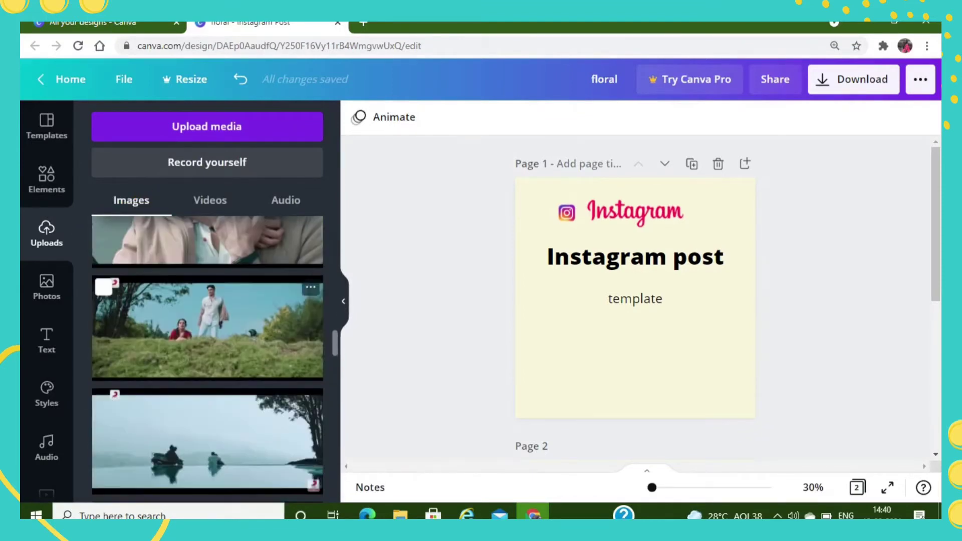
# - Search the photo library for "social media"
pyautogui.click(46, 287)
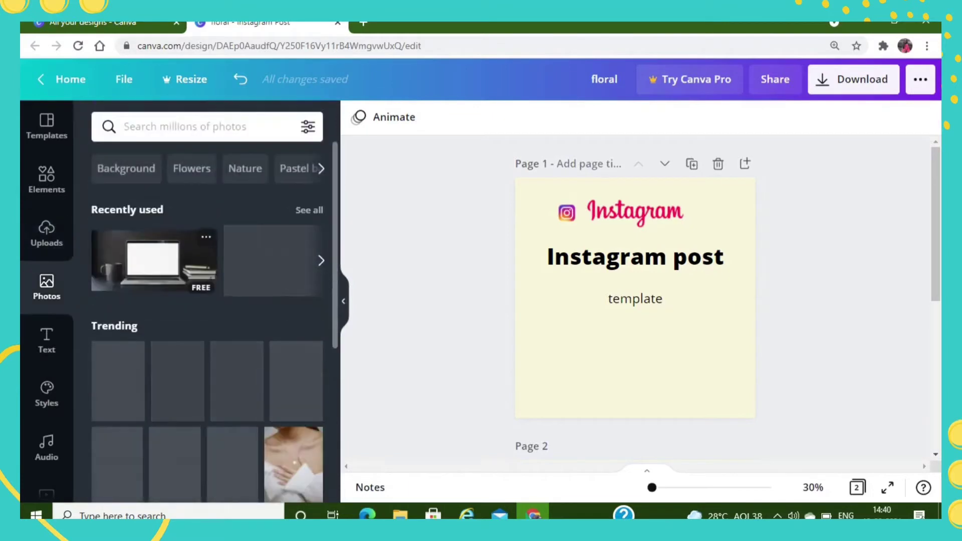
pyautogui.scroll(-7, 180, 263)
pyautogui.scroll(7, 180, 264)
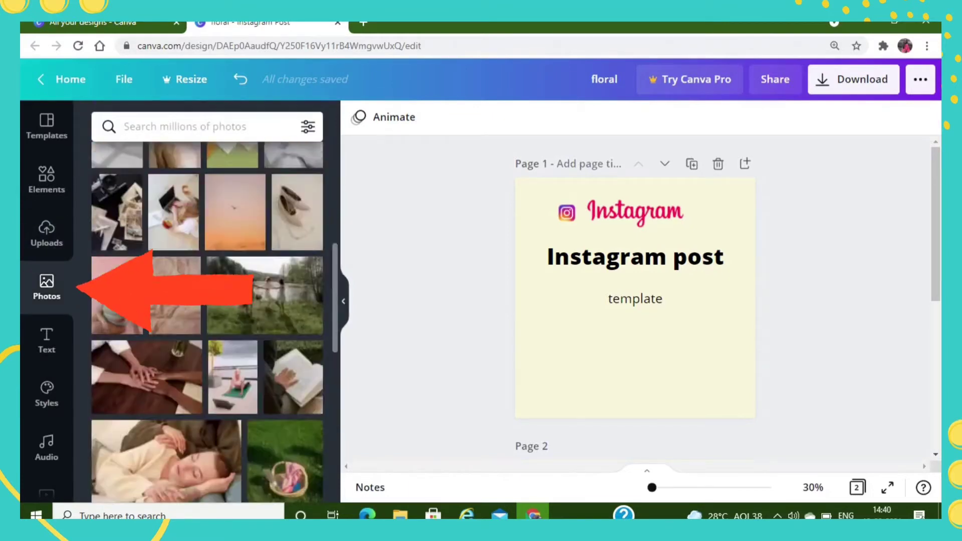
pyautogui.click(201, 127)
pyautogui.write('social media')
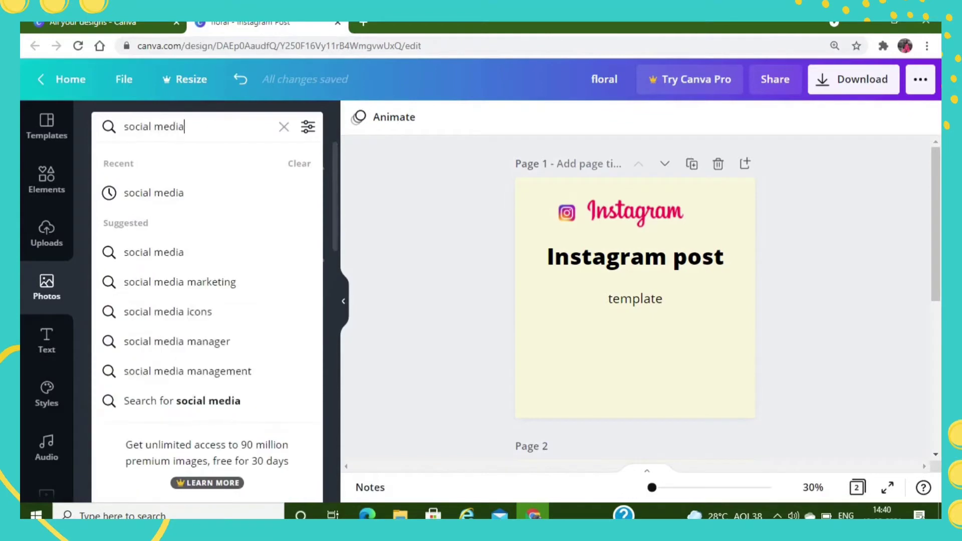
pyautogui.press('Return')
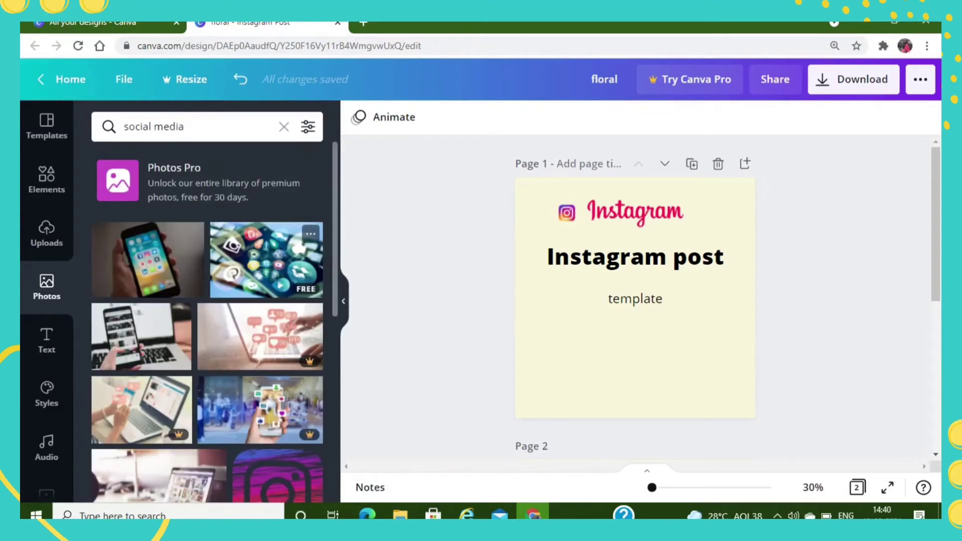
pyautogui.click(266, 260)
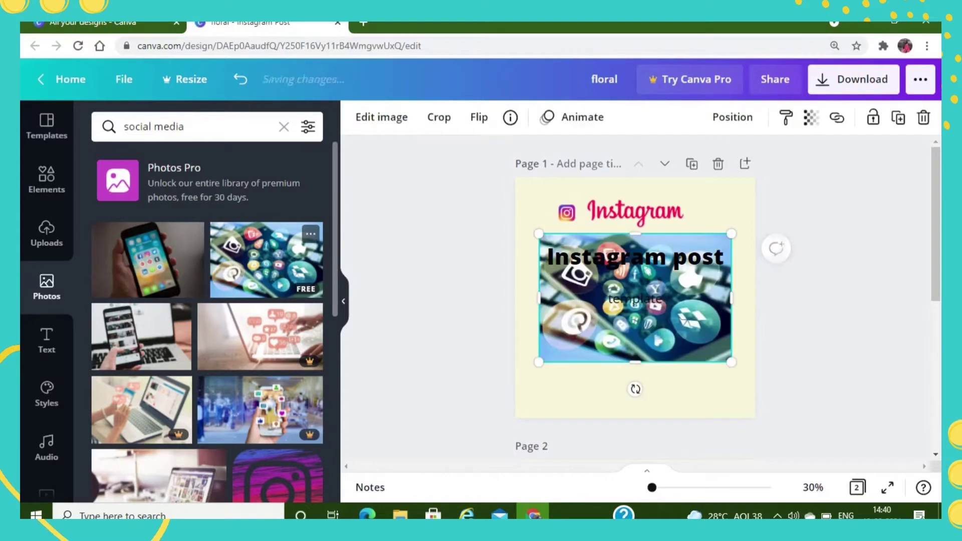
pyautogui.moveTo(636, 311); pyautogui.dragTo(612, 240)
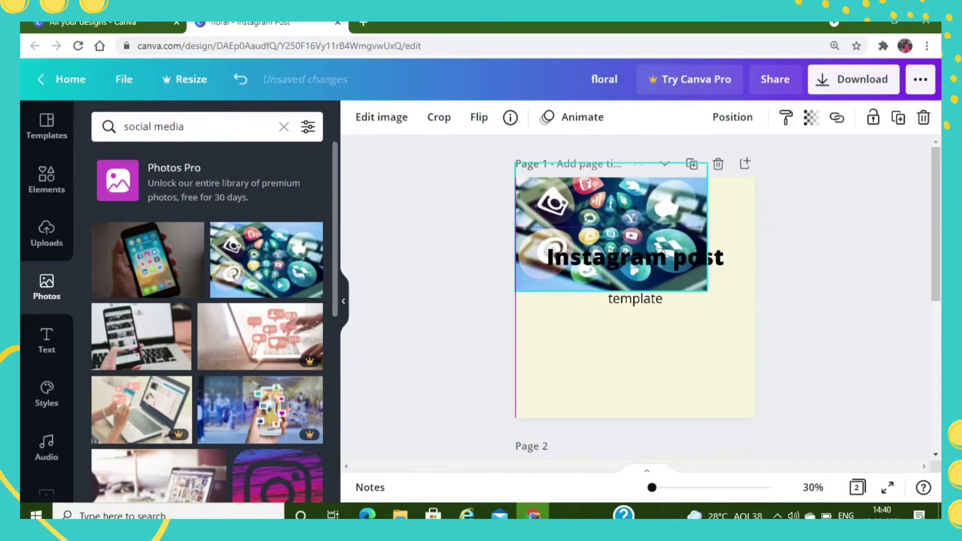
pyautogui.moveTo(708, 291); pyautogui.dragTo(774, 336)
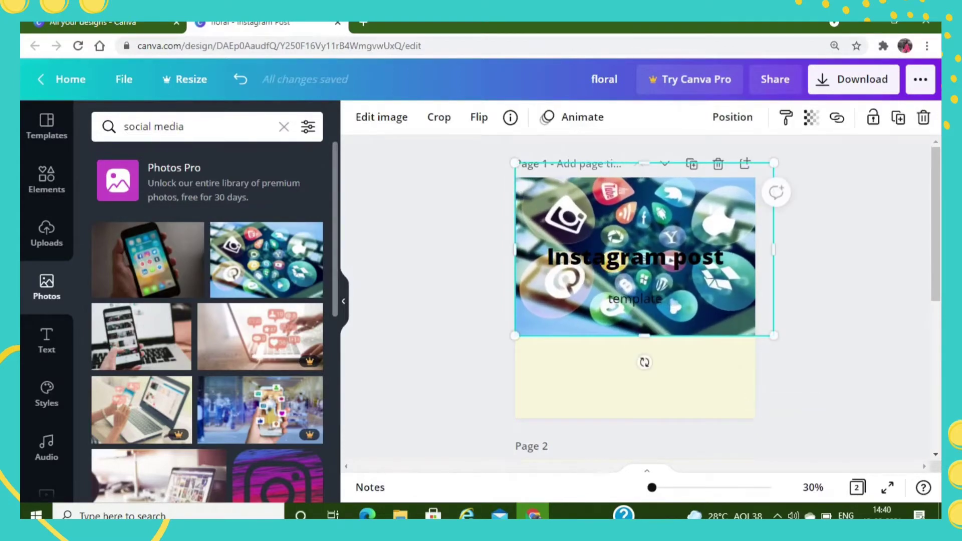
pyautogui.moveTo(644, 336); pyautogui.dragTo(635, 354)
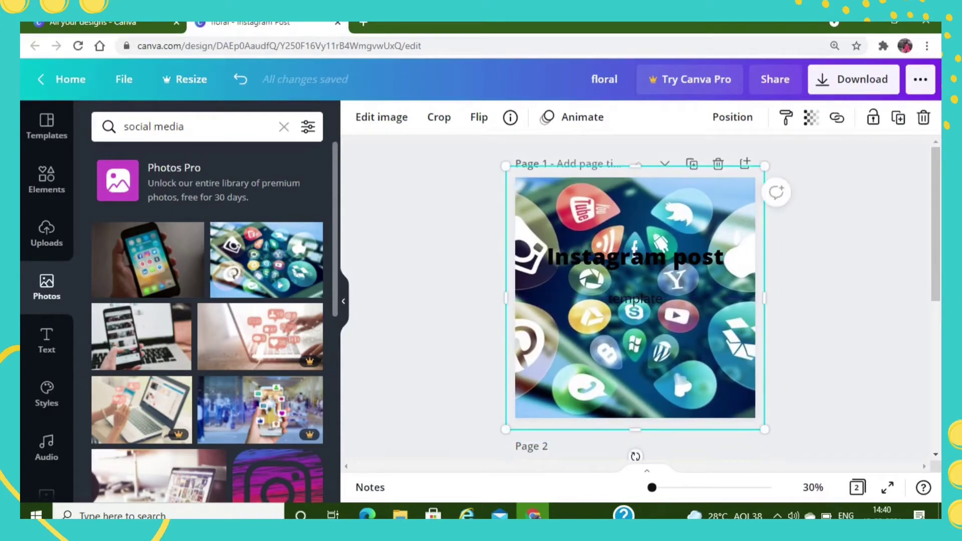
pyautogui.moveTo(636, 354); pyautogui.dragTo(279, 343)
# - Set the free photo of social media app icons over a phone as the full background of page 1
pyautogui.moveTo(266, 260); pyautogui.dragTo(526, 304)
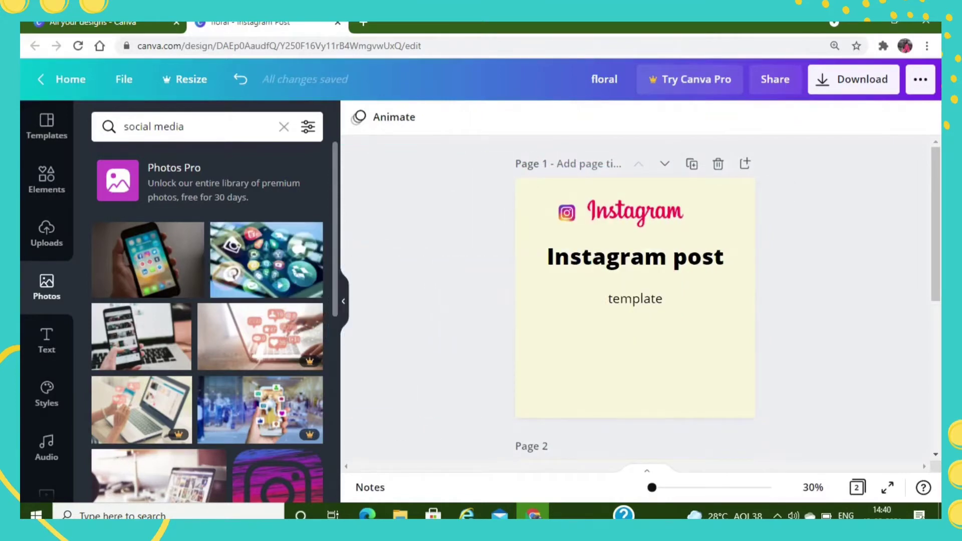
pyautogui.moveTo(266, 260); pyautogui.dragTo(552, 297)
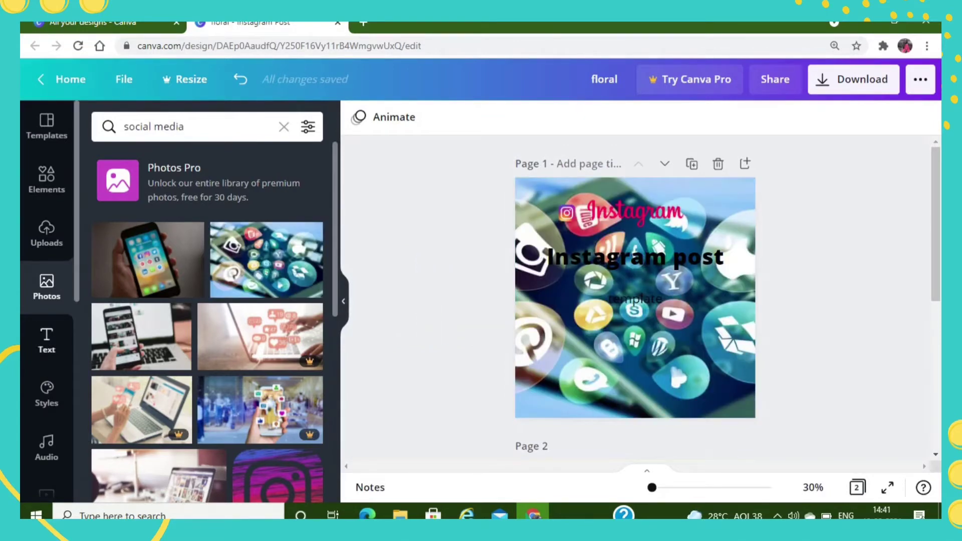
pyautogui.click(47, 341)
pyautogui.scroll(-7, 150, 389)
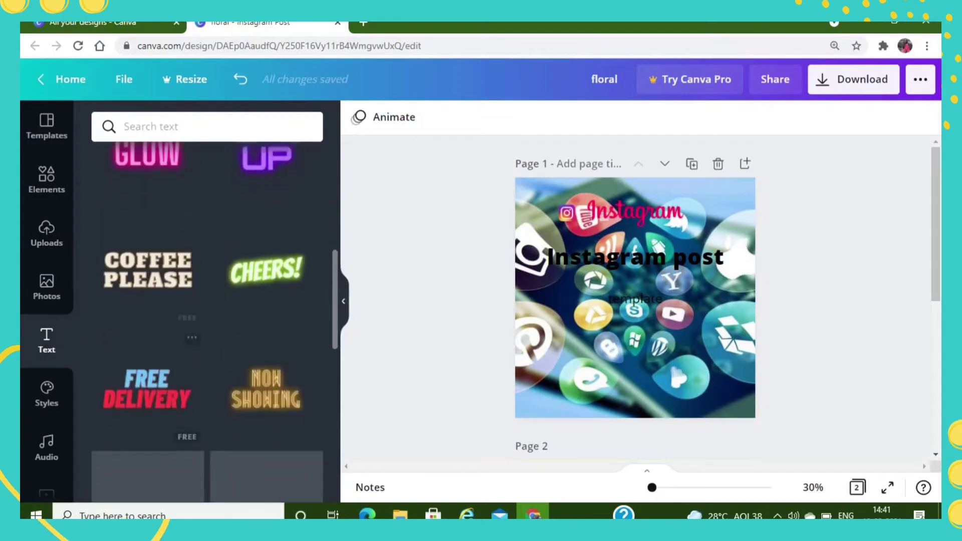
pyautogui.scroll(-6, 206, 311)
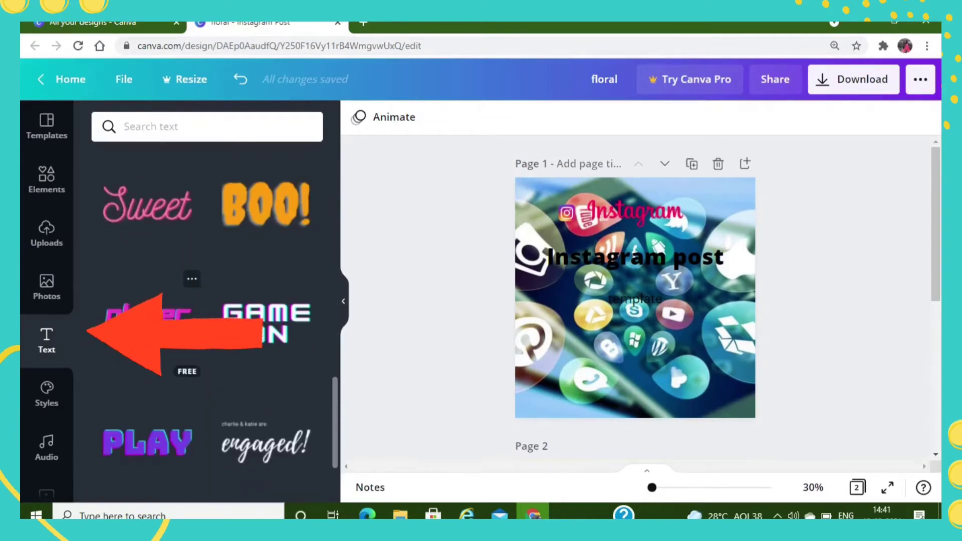
pyautogui.scroll(13, 207, 301)
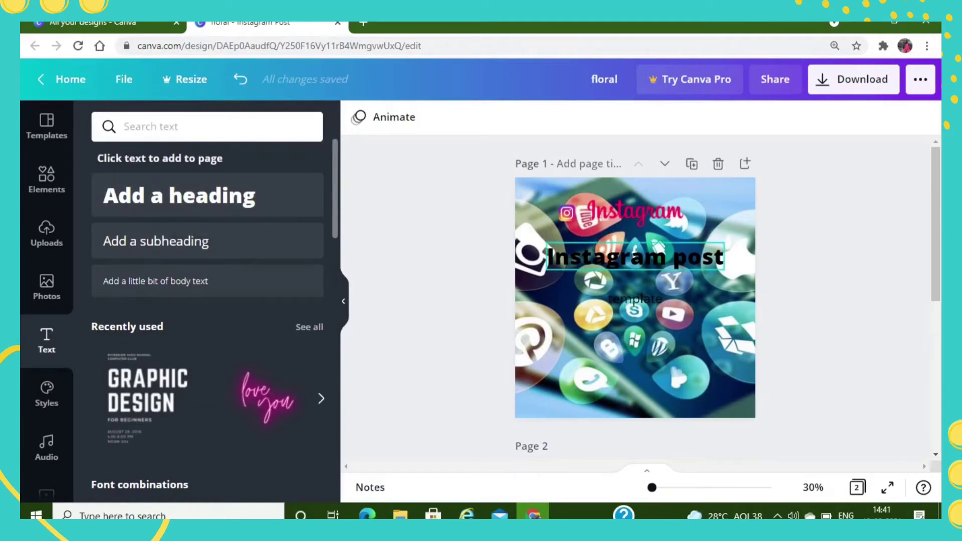
pyautogui.click(636, 257)
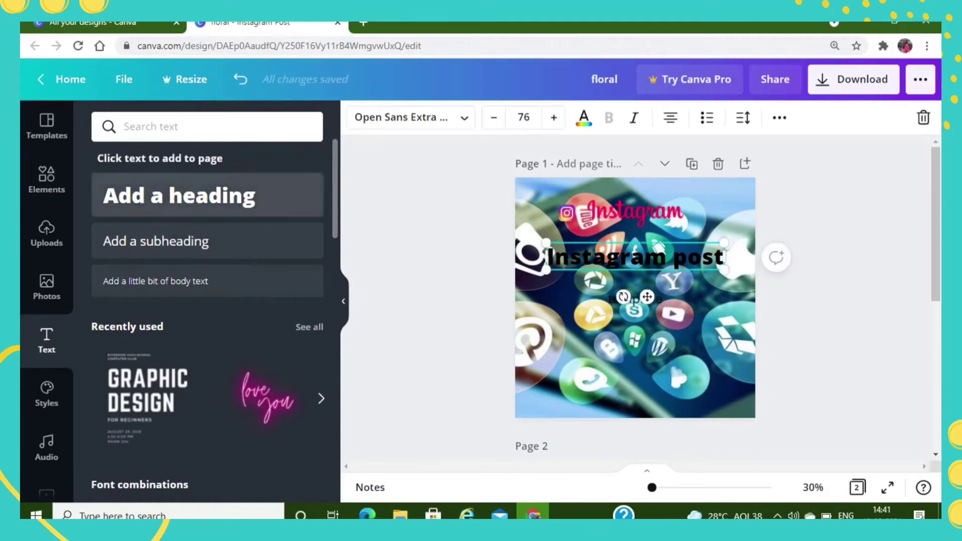
pyautogui.click(207, 195)
pyautogui.doubleClick(576, 285)
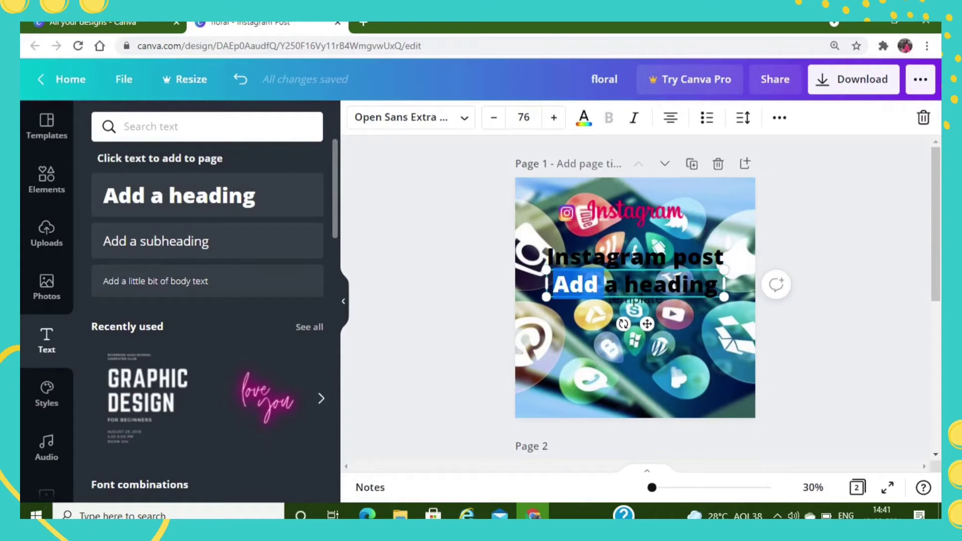
pyautogui.press('BackSpace')
pyautogui.press('Delete')
pyautogui.press('Delete')
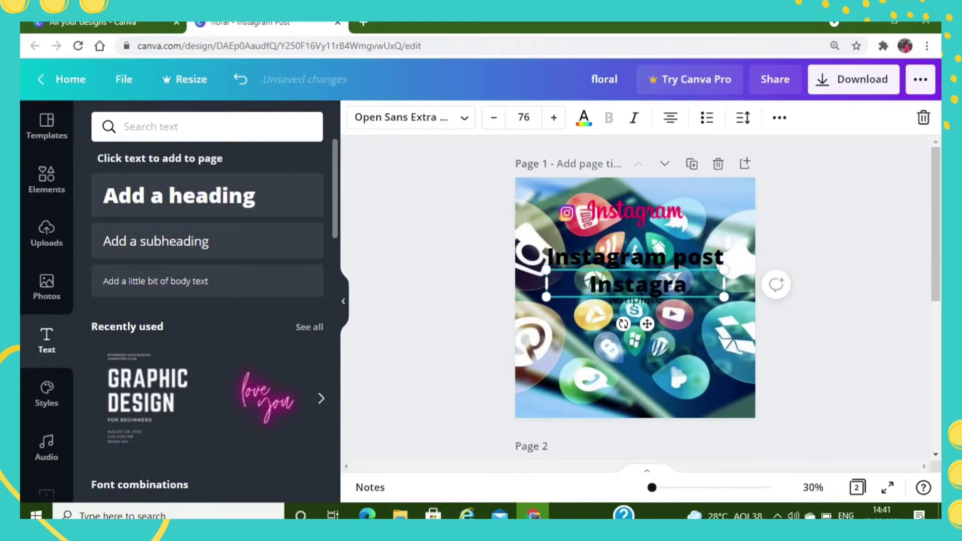
pyautogui.write('Instagram post')
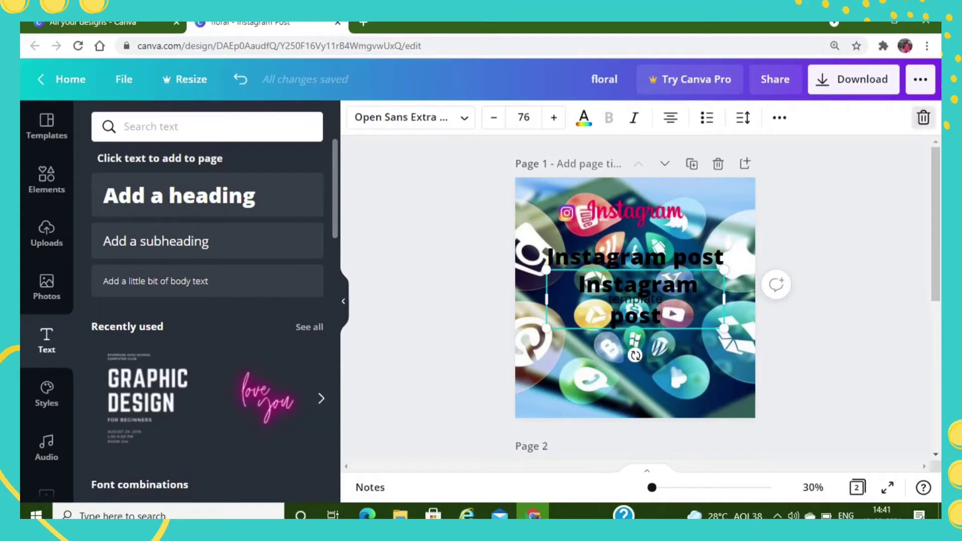
pyautogui.click(924, 118)
# - Select the "Instagram post" heading and examine the available style sets, colour palettes and font pairings
pyautogui.click(635, 257)
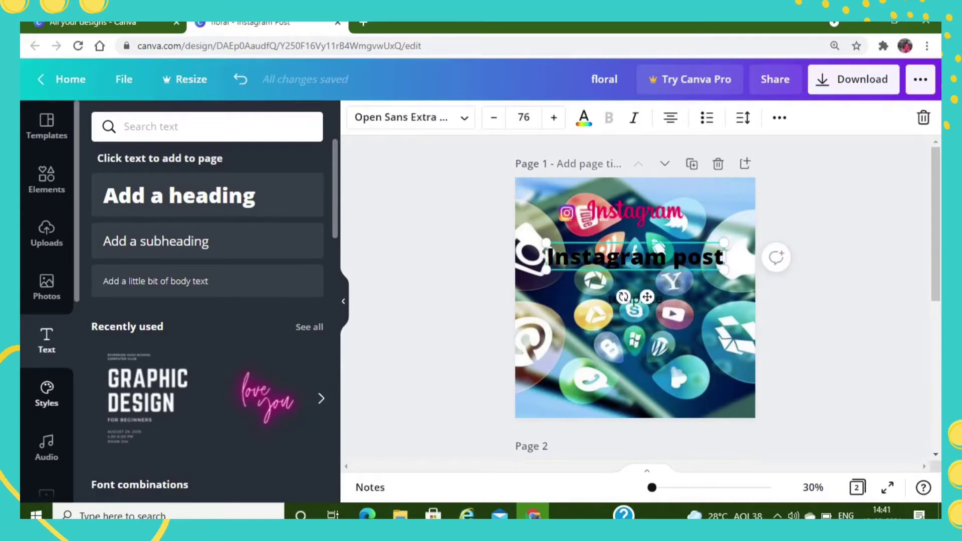
pyautogui.click(47, 394)
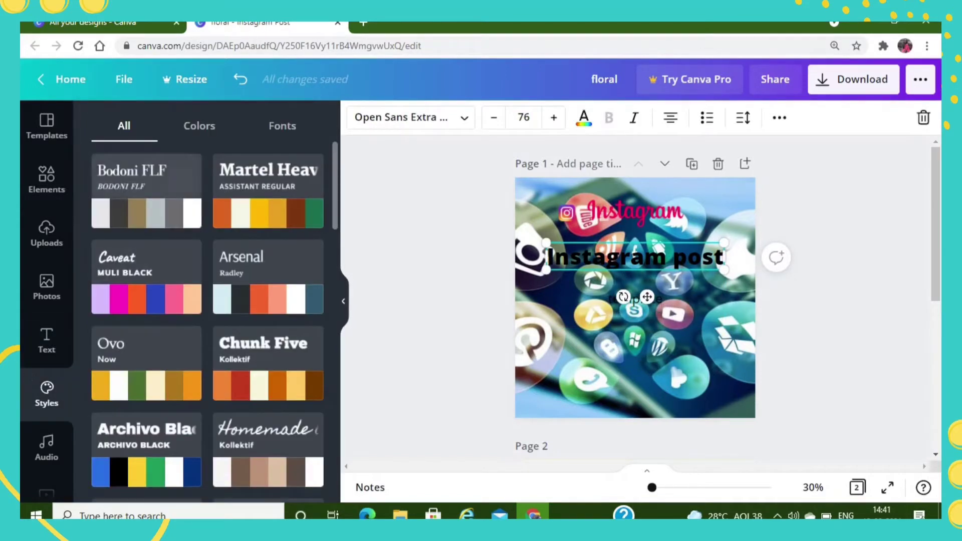
pyautogui.scroll(-10, 207, 321)
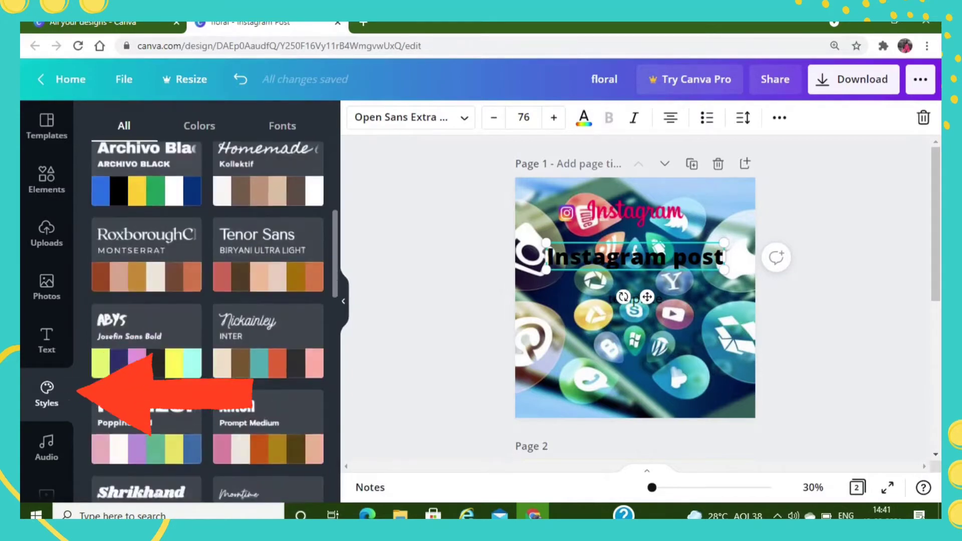
pyautogui.click(199, 126)
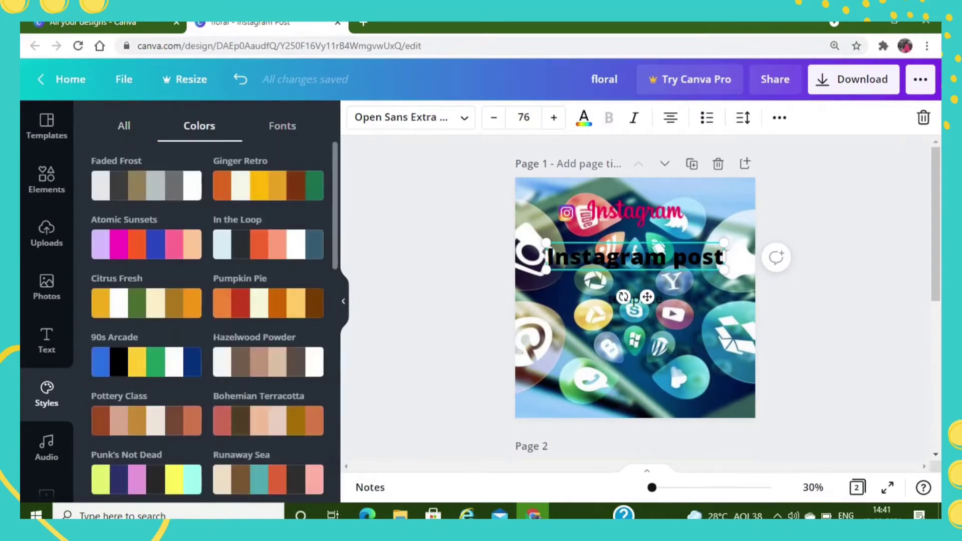
pyautogui.scroll(-10, 208, 321)
pyautogui.scroll(15, 268, 244)
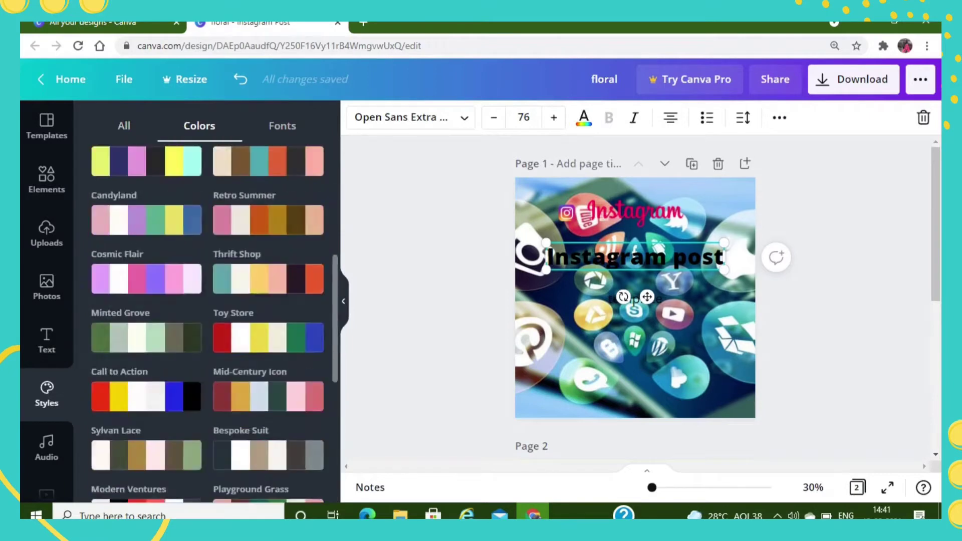
pyautogui.click(282, 126)
pyautogui.scroll(-3, 240, 341)
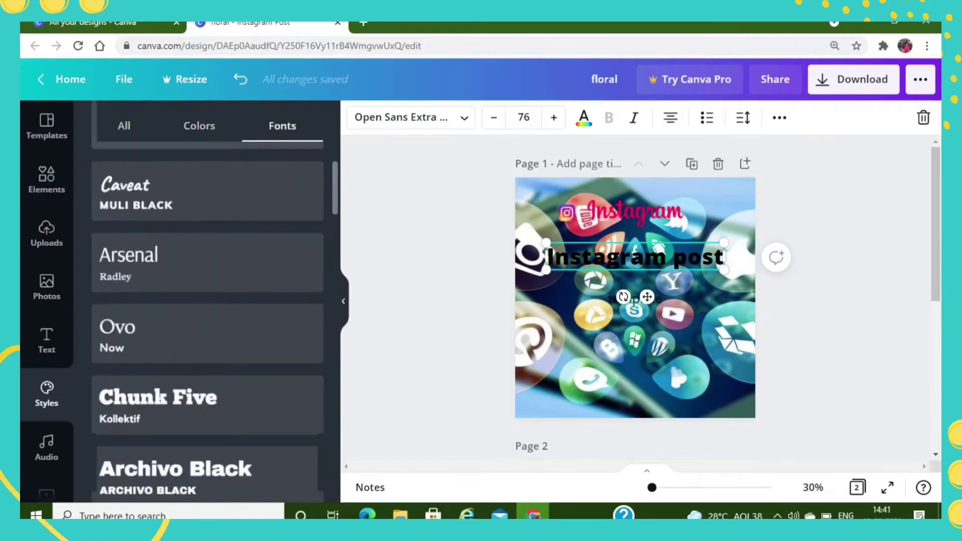
pyautogui.scroll(3, 241, 381)
# - Try the Martel Heavy, Caveat, Ovo, Homemade Apple, Nickainley and Horizon font pairings on the page 1 text
pyautogui.click(201, 253)
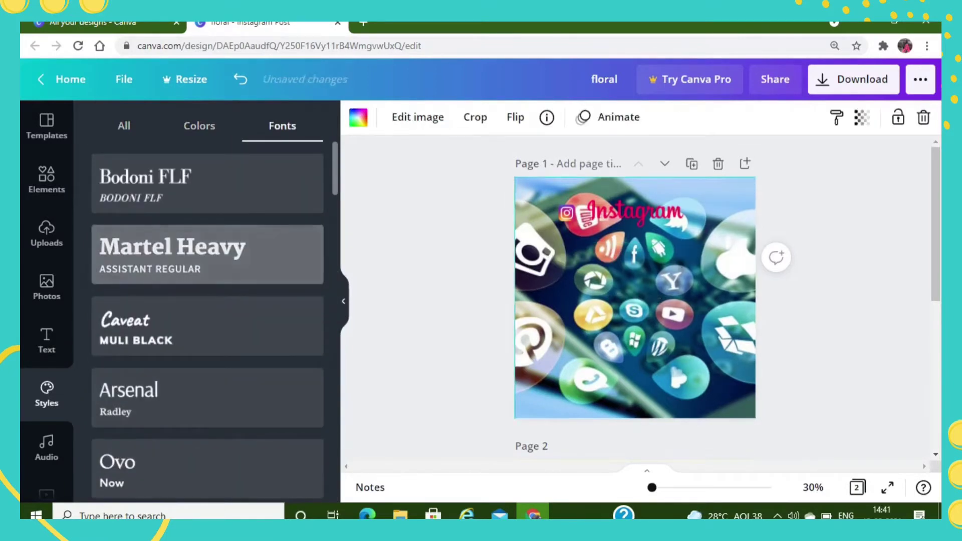
pyautogui.click(201, 326)
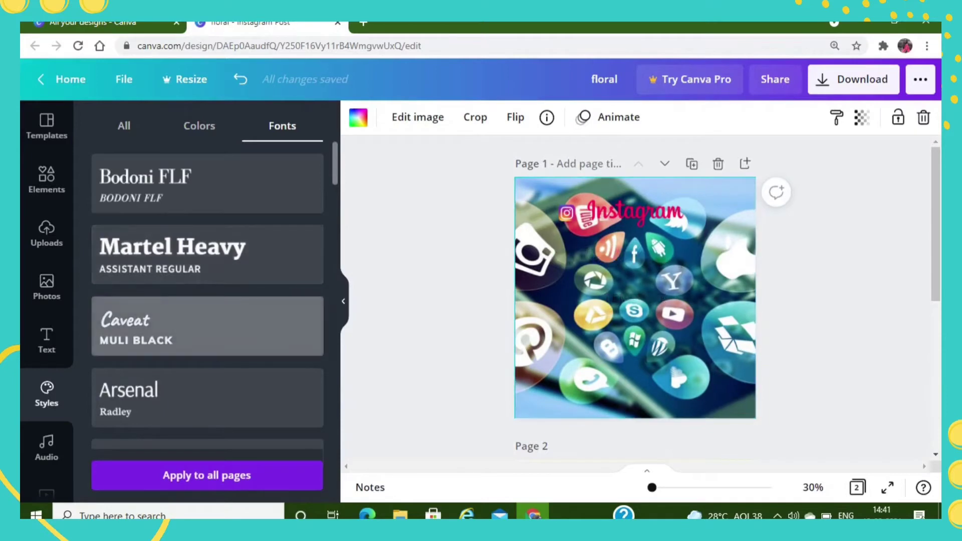
pyautogui.scroll(-3, 200, 328)
pyautogui.click(201, 332)
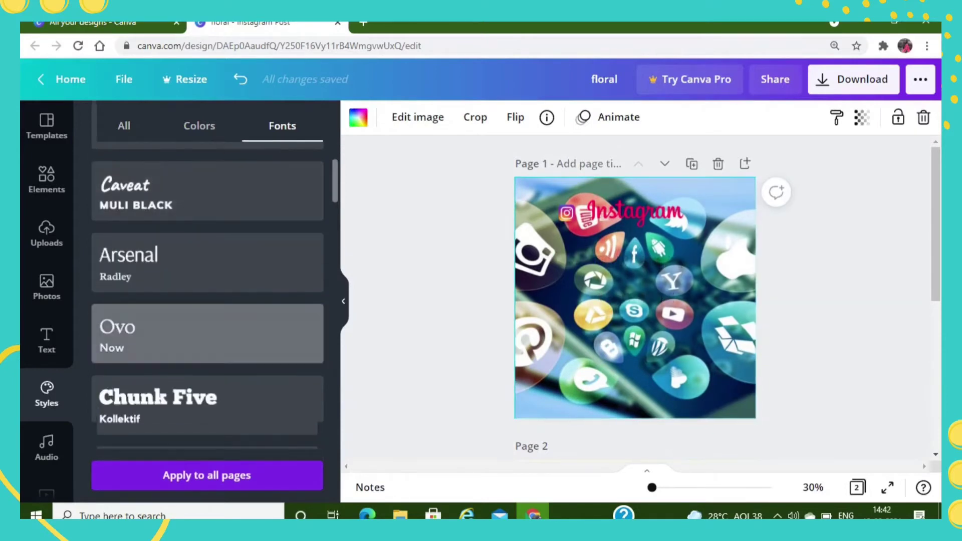
pyautogui.scroll(-4, 221, 339)
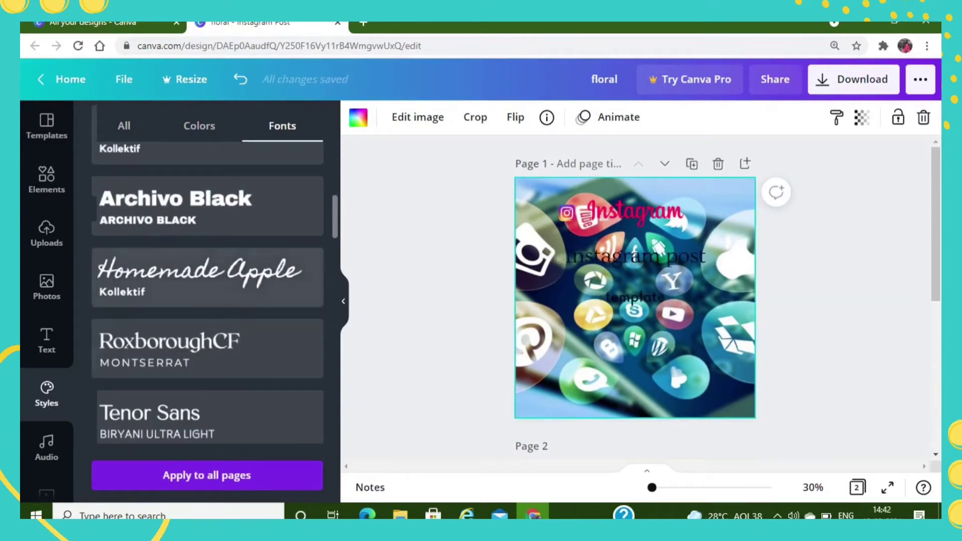
pyautogui.click(221, 280)
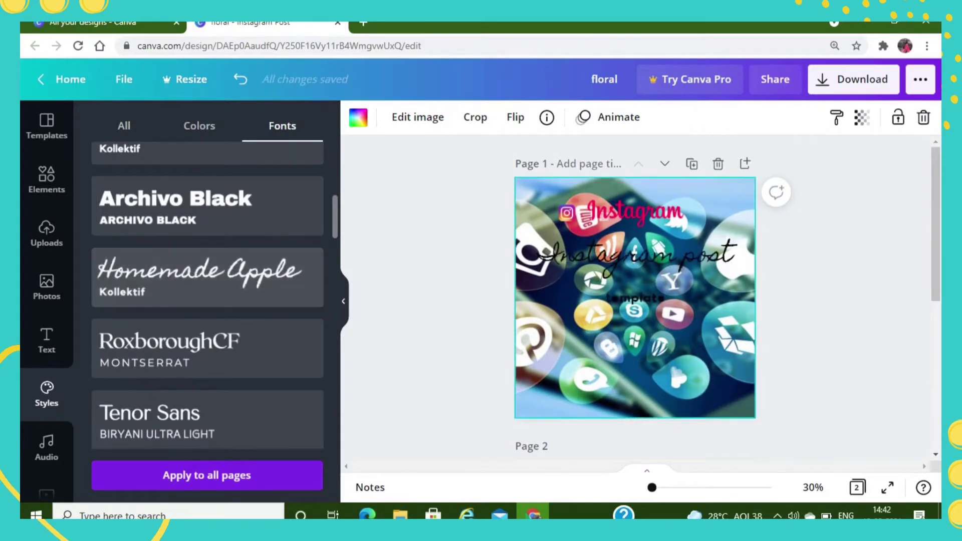
pyautogui.scroll(-5, 208, 301)
pyautogui.click(208, 293)
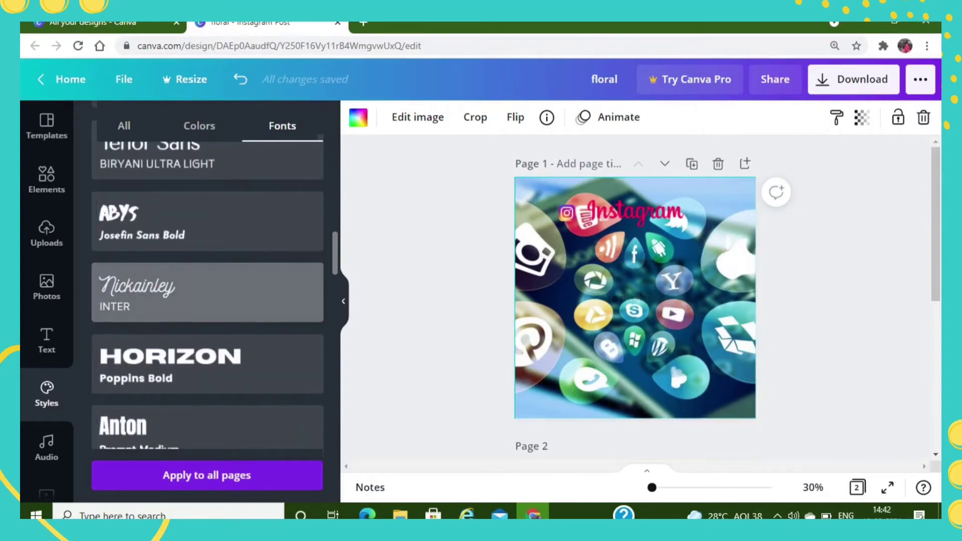
pyautogui.click(207, 364)
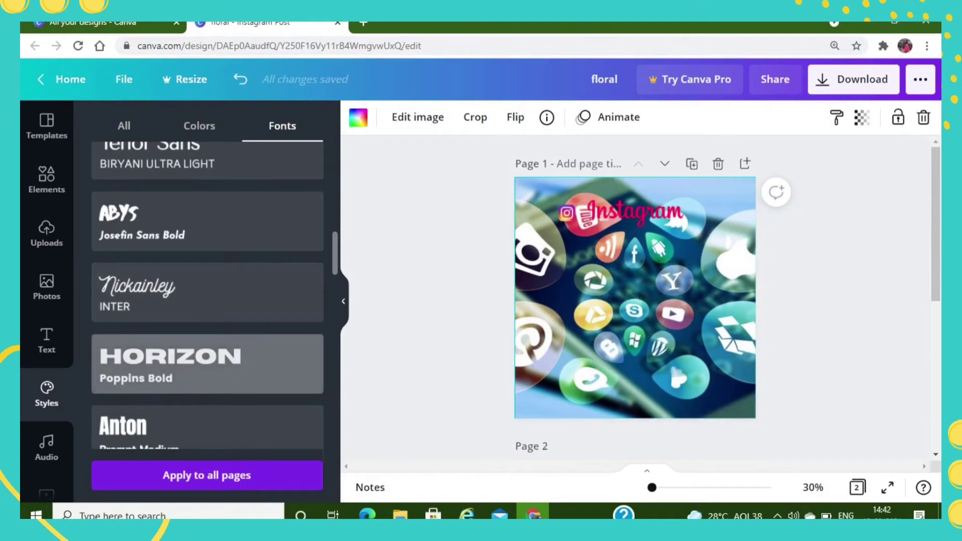
# - Apply the Shrikhand and Quicksand font pairing to page 1 and recolour it with the Atomic Sunsets palette
pyautogui.scroll(-4, 208, 341)
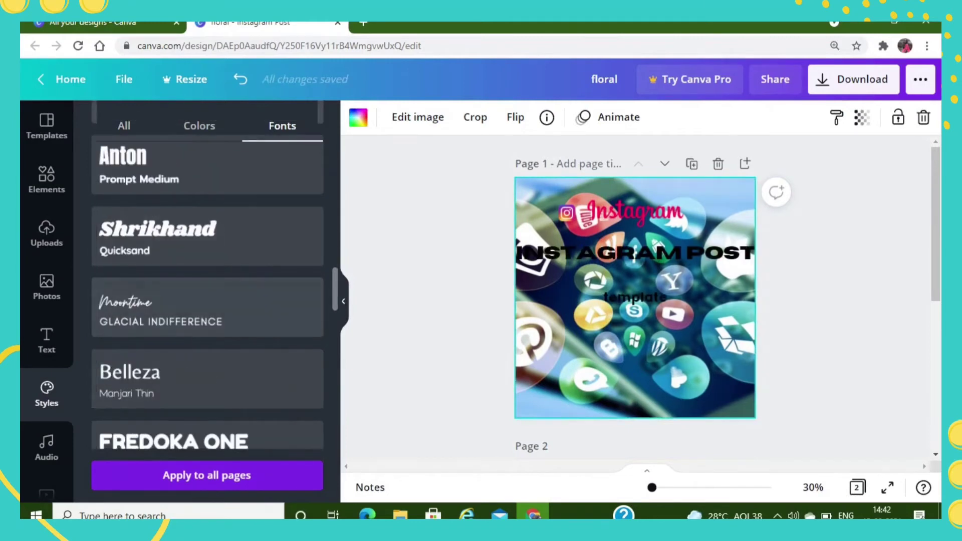
pyautogui.click(207, 236)
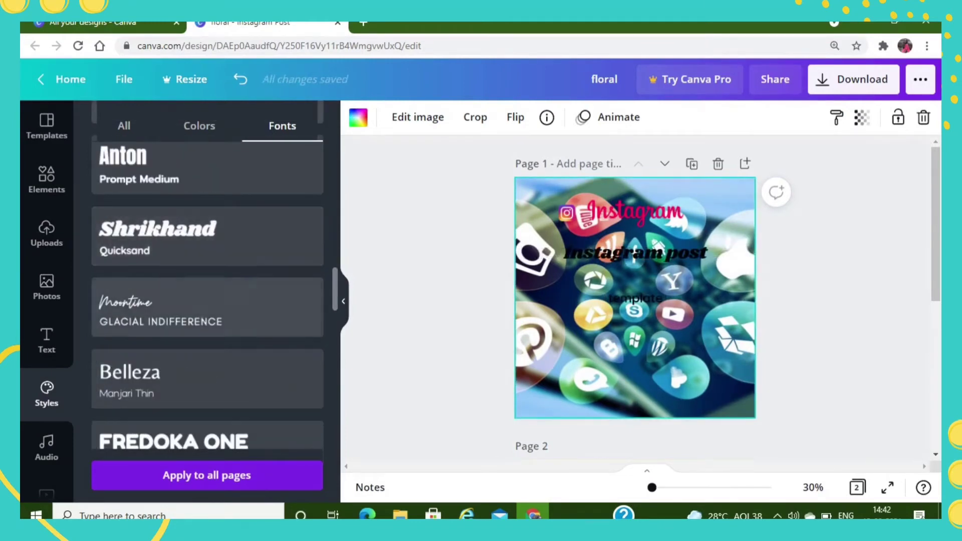
pyautogui.click(199, 126)
pyautogui.click(145, 244)
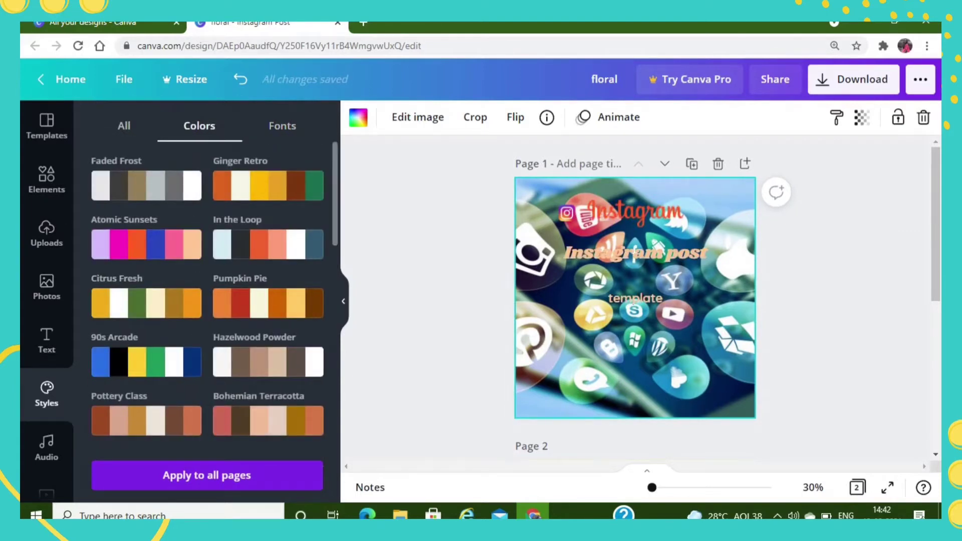
# - Browse the audio tracks and the stock video categories available for the design
pyautogui.scroll(-3, 47, 301)
pyautogui.click(46, 245)
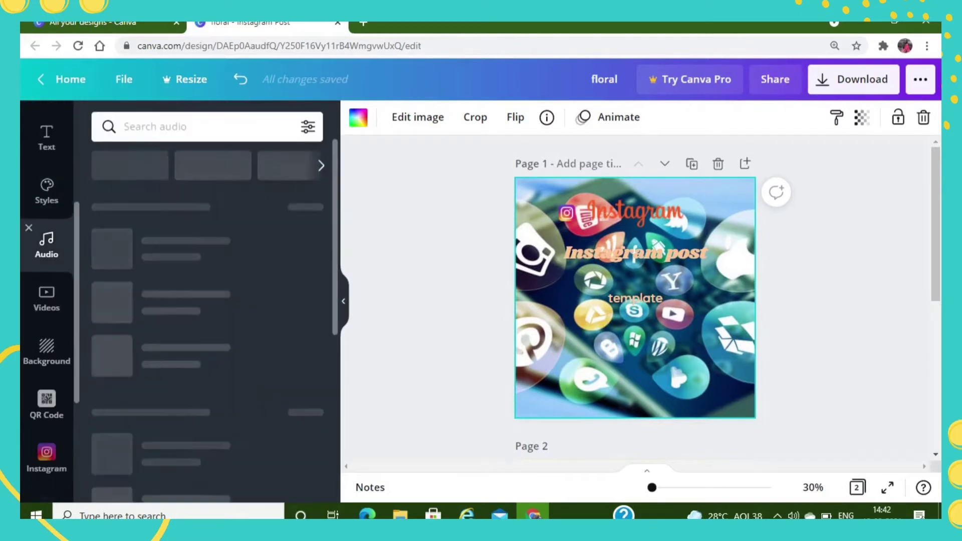
pyautogui.scroll(-6, 206, 321)
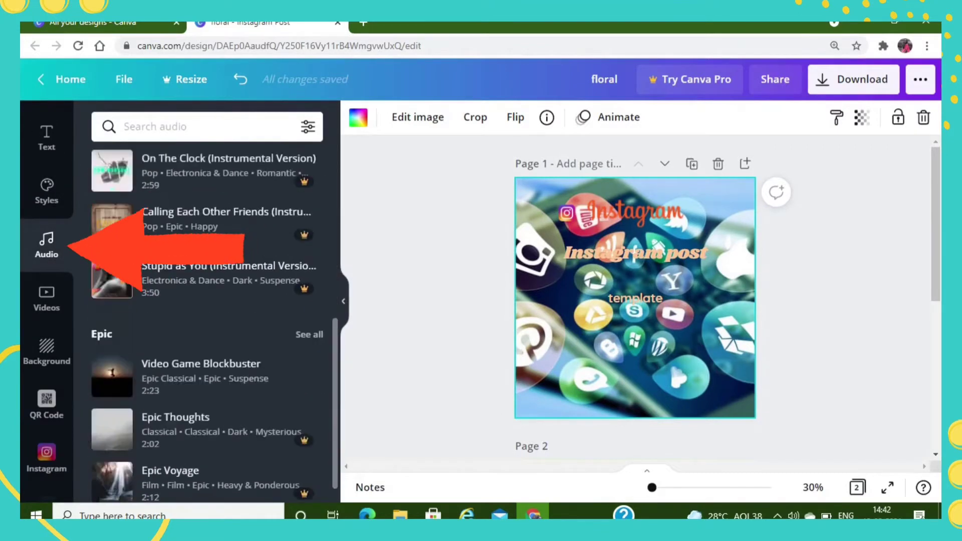
pyautogui.scroll(10, 206, 321)
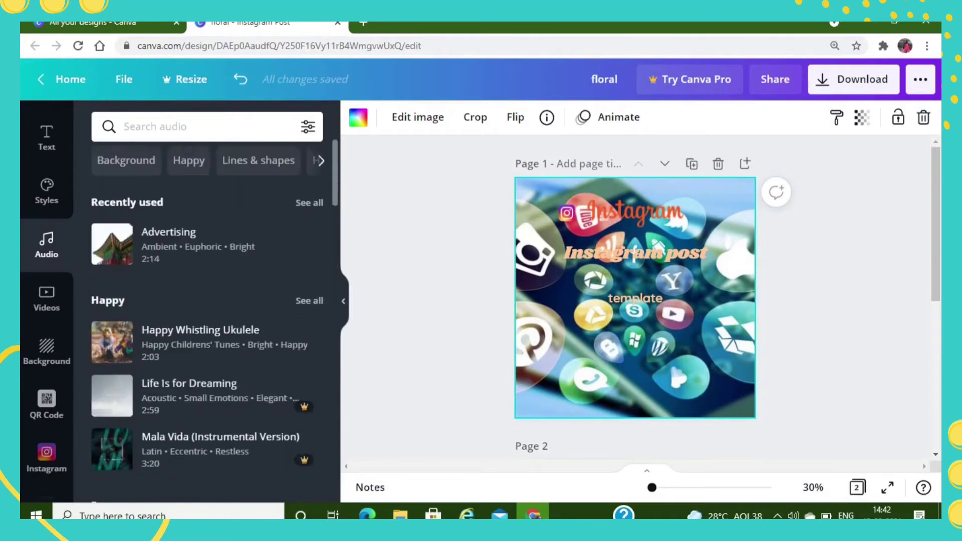
pyautogui.click(46, 298)
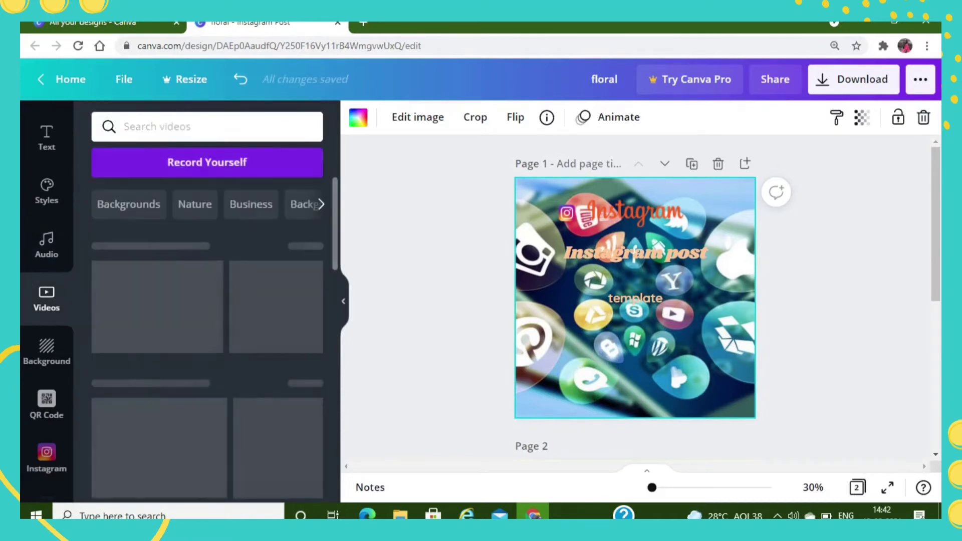
pyautogui.scroll(-15, 207, 346)
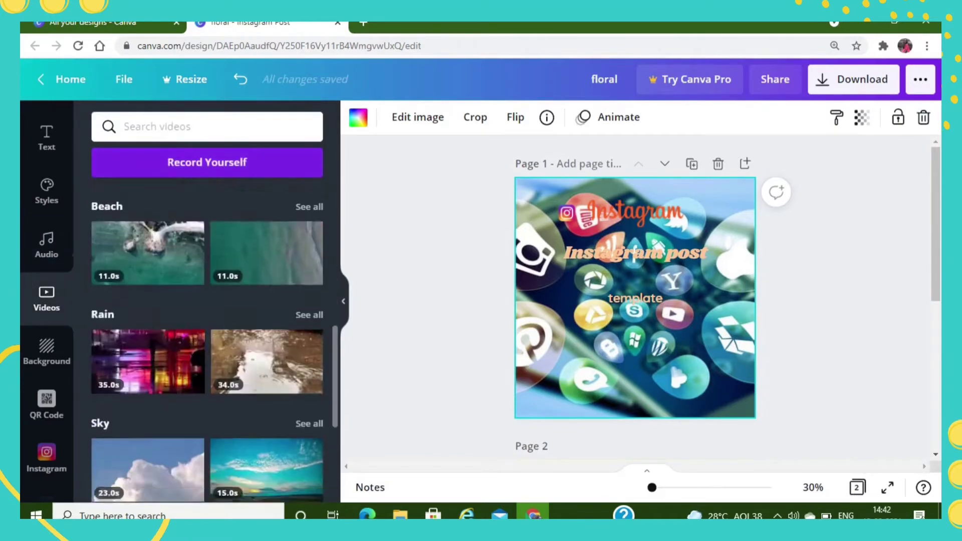
pyautogui.scroll(-15, 207, 346)
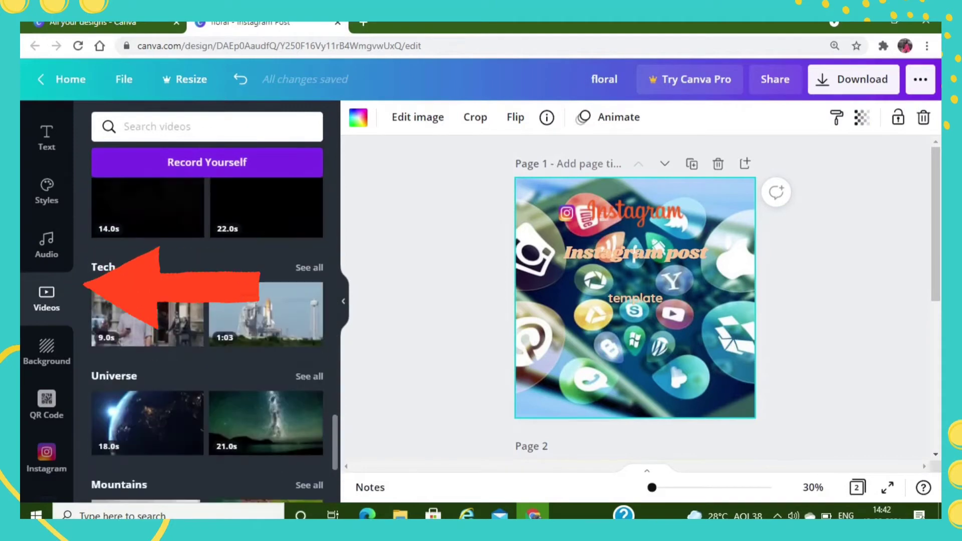
pyautogui.scroll(-3, 207, 346)
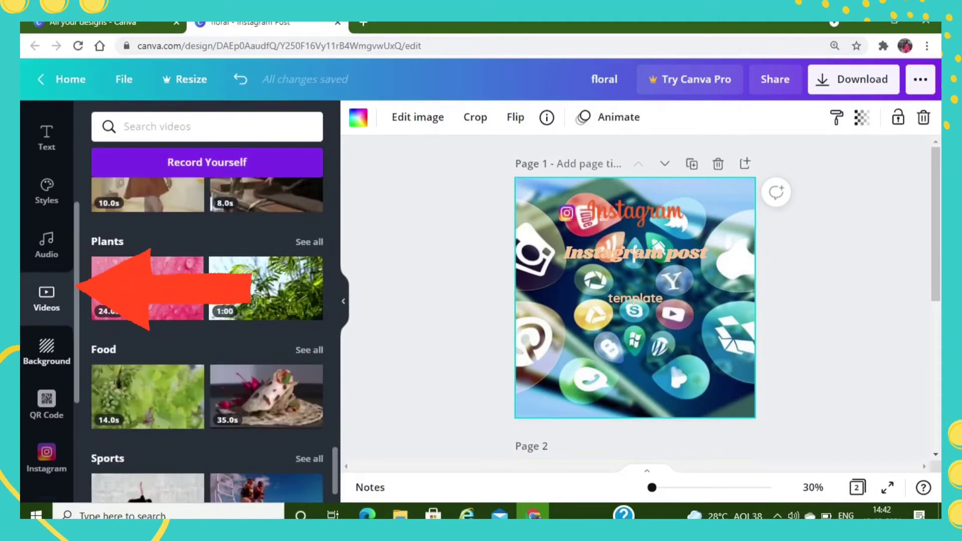
# - Try the pink brick, star confetti and pale plank backgrounds on page 1, ending with the weathered grey wood background
pyautogui.click(46, 351)
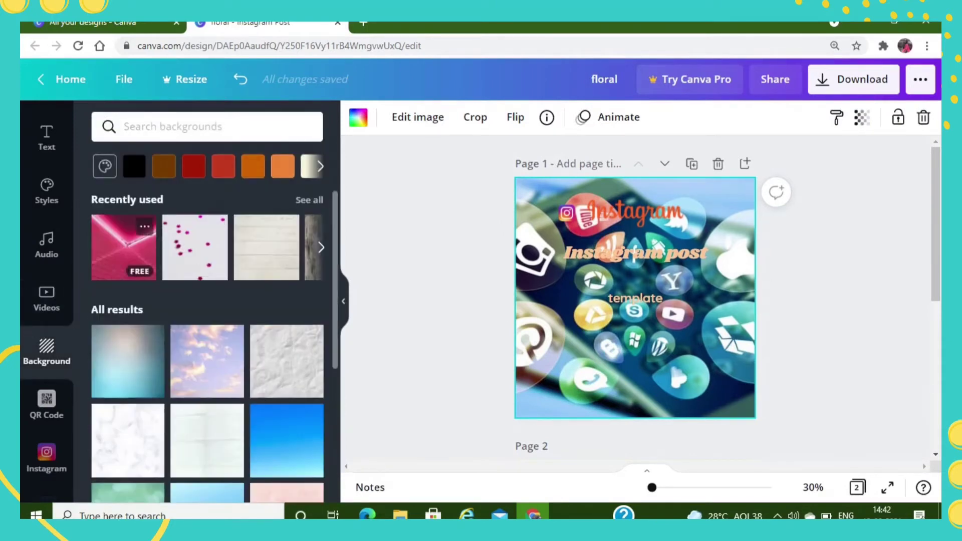
pyautogui.click(124, 248)
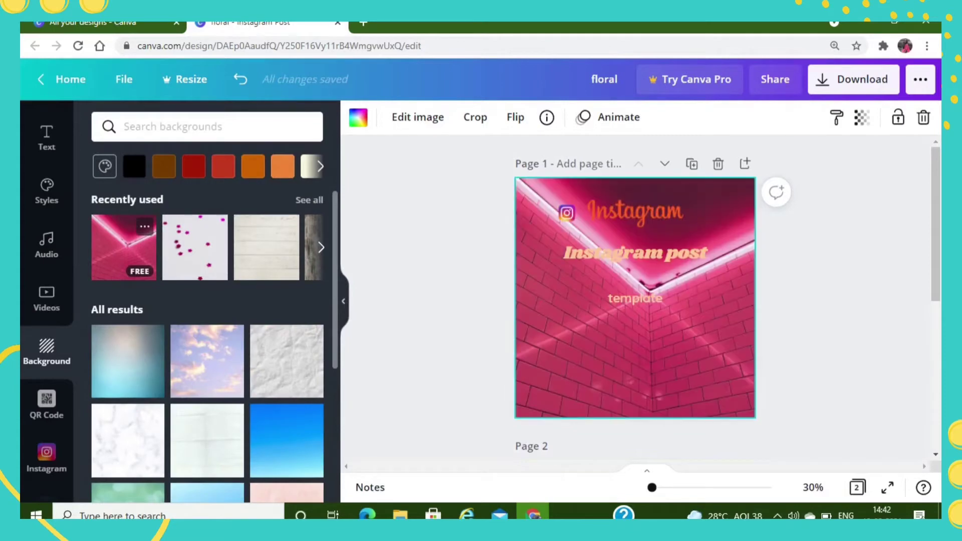
pyautogui.click(195, 248)
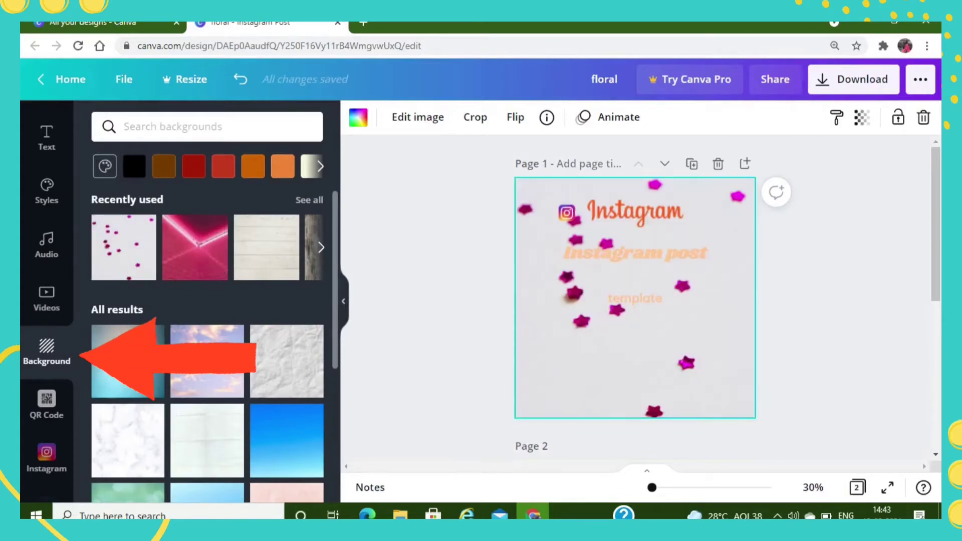
pyautogui.click(266, 248)
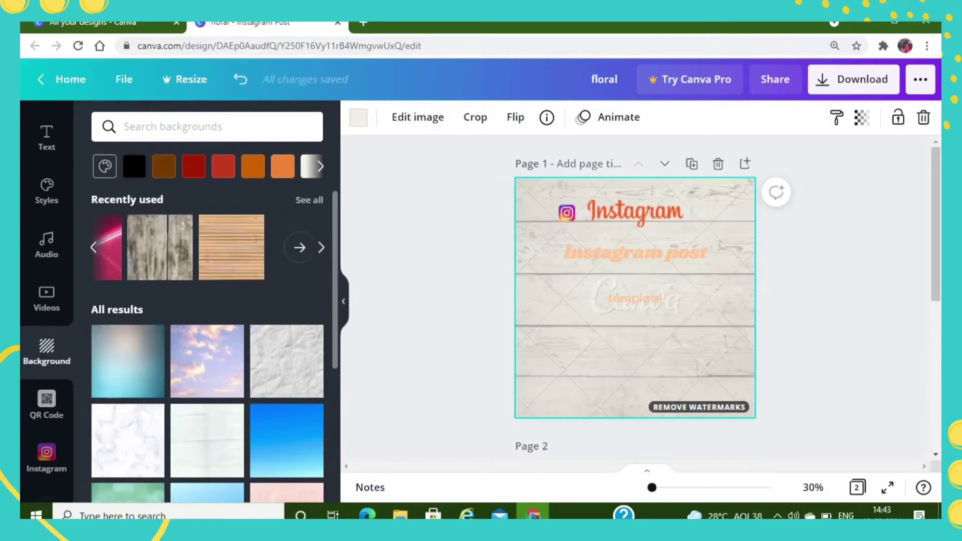
pyautogui.click(162, 247)
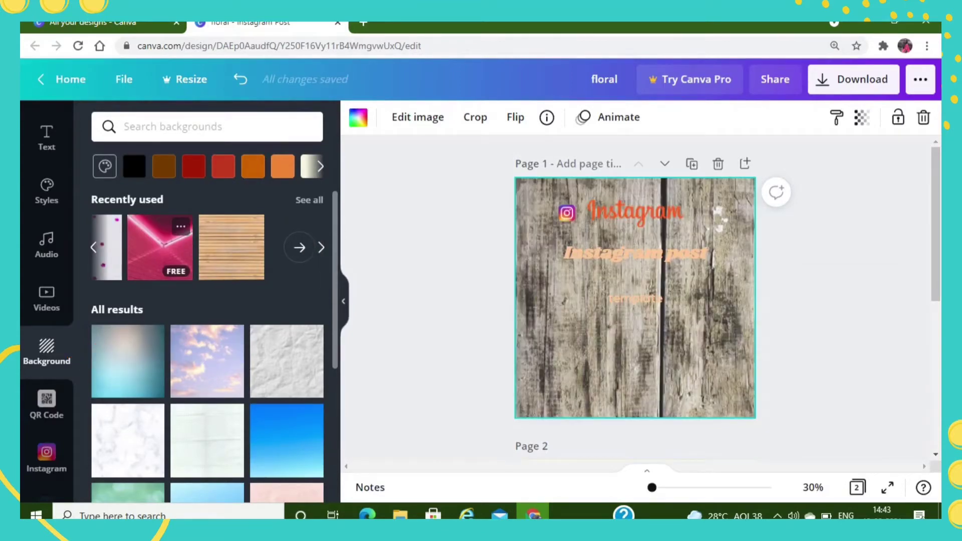
# - Apply the "We're all in this together" raised-hands template from the Black Lives Matter Instagram posts to page 1
pyautogui.scroll(-4, 47, 301)
pyautogui.scroll(5, 46, 300)
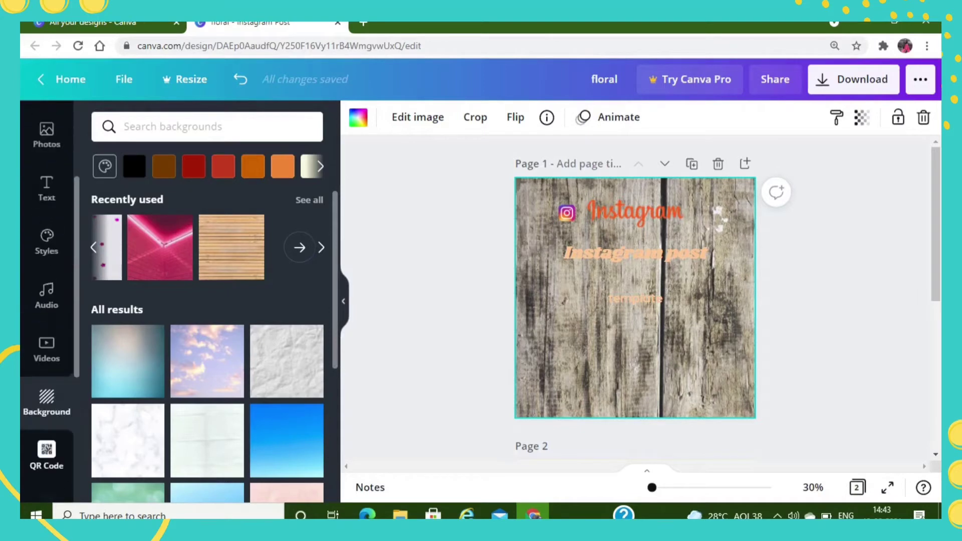
pyautogui.scroll(3, 47, 301)
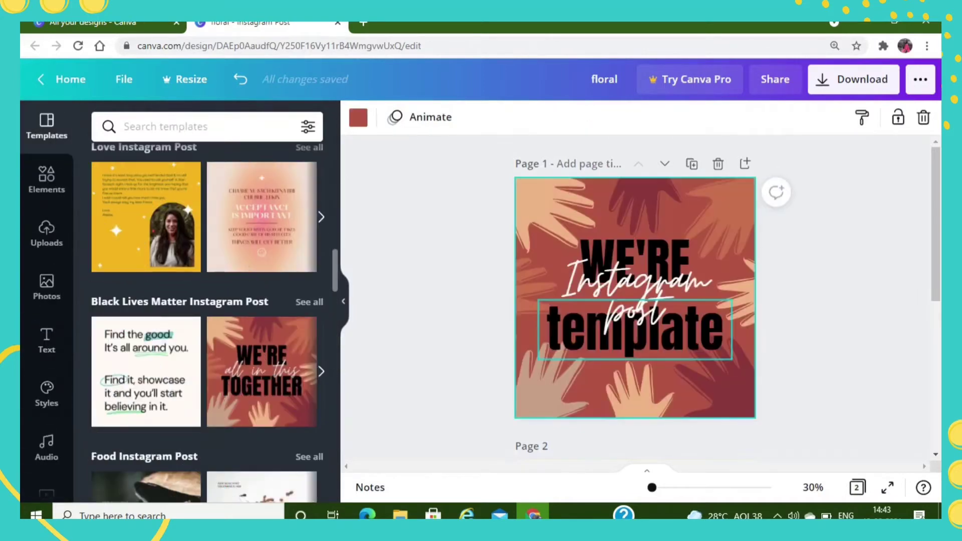
# - Delete the black "WE'RE" and "template" texts on page 1 and centre the script "Instagram post" text among the hands
pyautogui.click(645, 301)
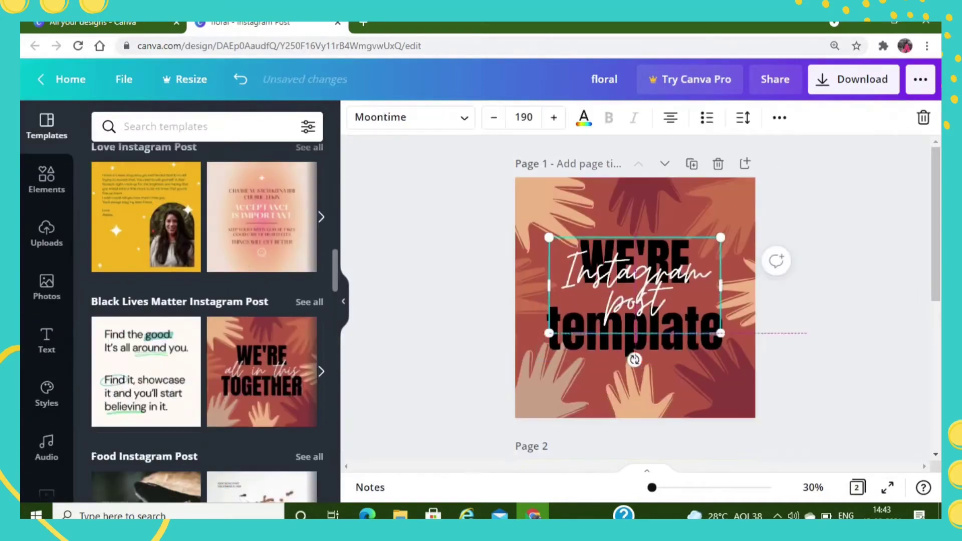
pyautogui.moveTo(645, 301); pyautogui.dragTo(692, 196)
pyautogui.moveTo(634, 326); pyautogui.dragTo(448, 311)
pyautogui.press('Delete')
pyautogui.click(635, 261)
pyautogui.press('Delete')
pyautogui.moveTo(699, 196); pyautogui.dragTo(638, 312)
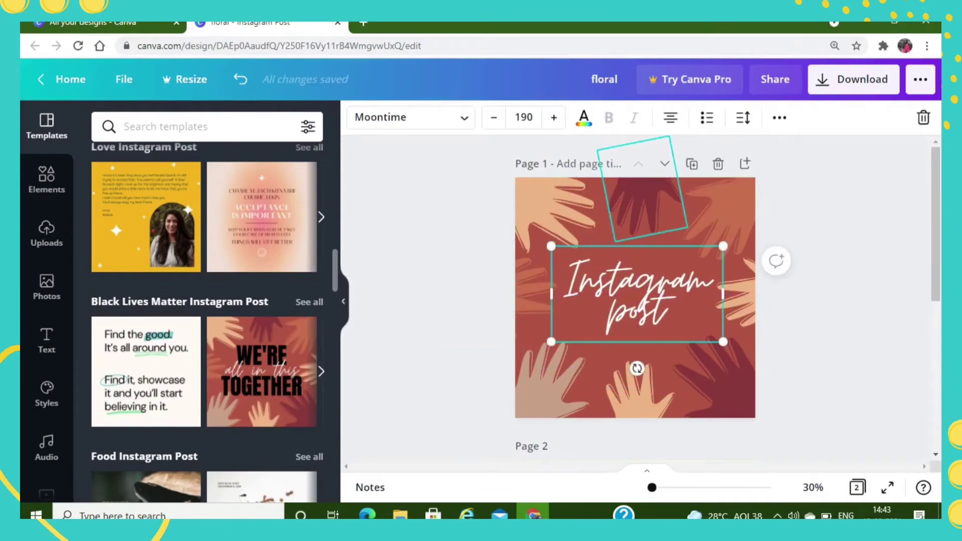
# - Try the Faded Frost colour palette on page 1 and shuffle its colours across the hands and background
pyautogui.click(722, 384)
pyautogui.click(651, 351)
pyautogui.click(47, 394)
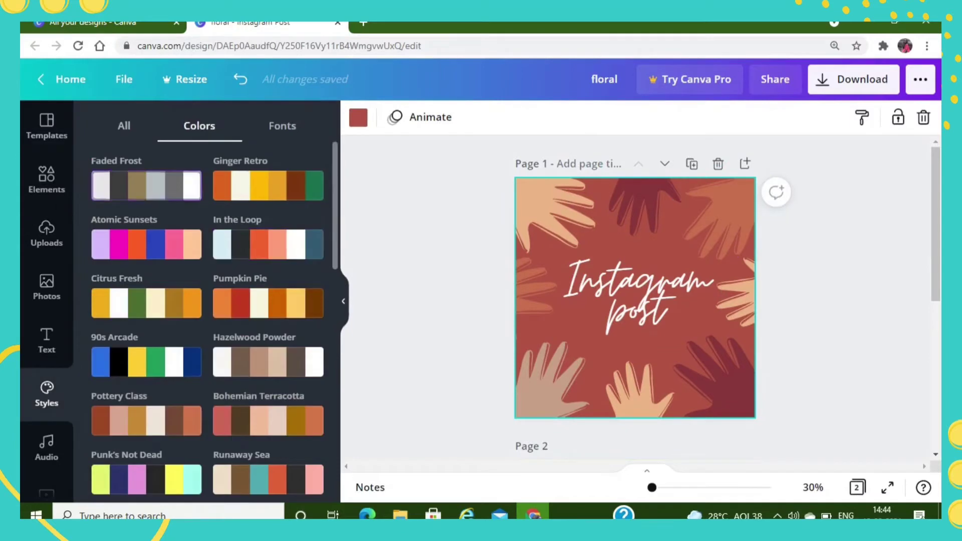
pyautogui.click(151, 186)
pyautogui.click(151, 185)
pyautogui.click(151, 185)
# - Try shuffled versions of the Pumpkin Pie and In the Loop colour palettes on page 1
pyautogui.click(269, 303)
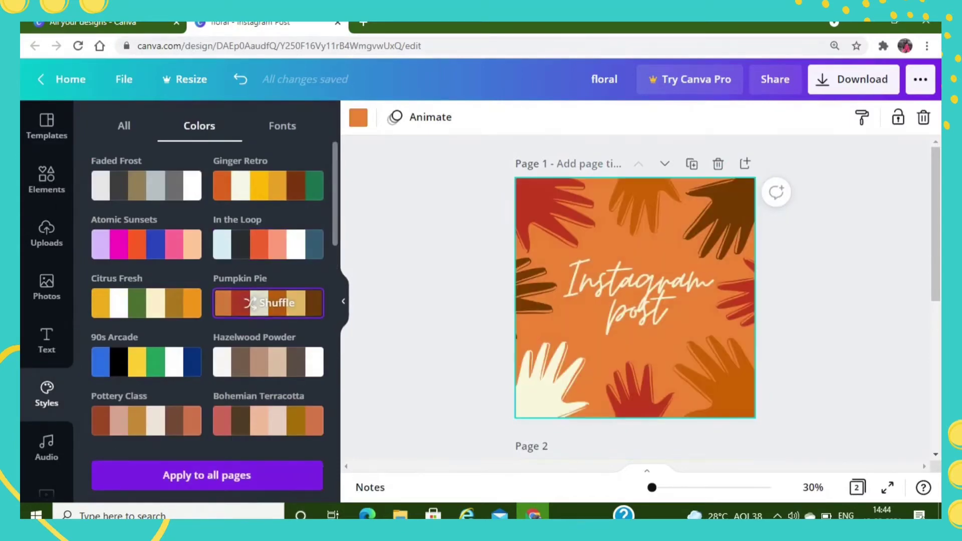
pyautogui.click(269, 303)
pyautogui.click(268, 303)
pyautogui.click(269, 244)
pyautogui.click(268, 244)
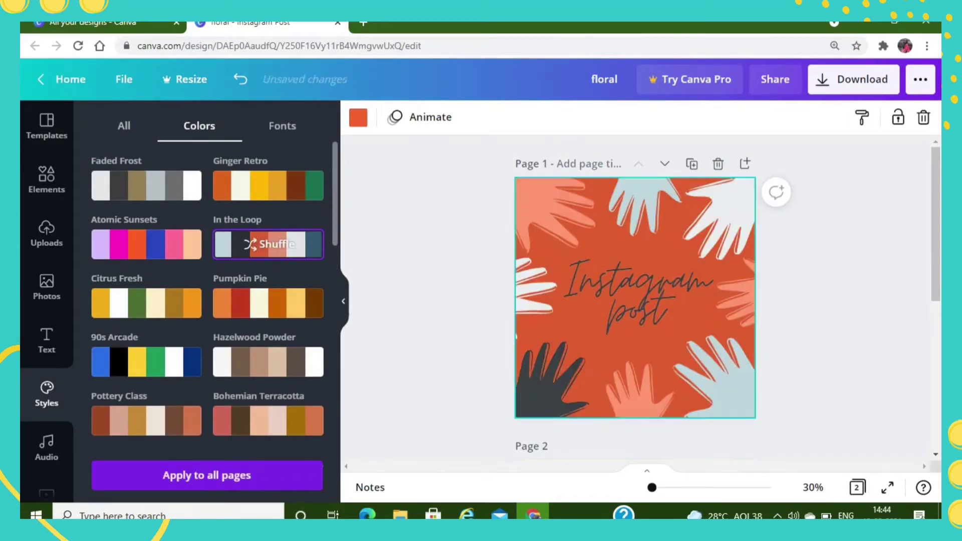
pyautogui.click(269, 244)
# - Try the Shrikhand, Anton, Moontime and Belleza font pairings on the "Instagram post" text
pyautogui.click(282, 126)
pyautogui.scroll(-15, 215, 241)
pyautogui.click(215, 237)
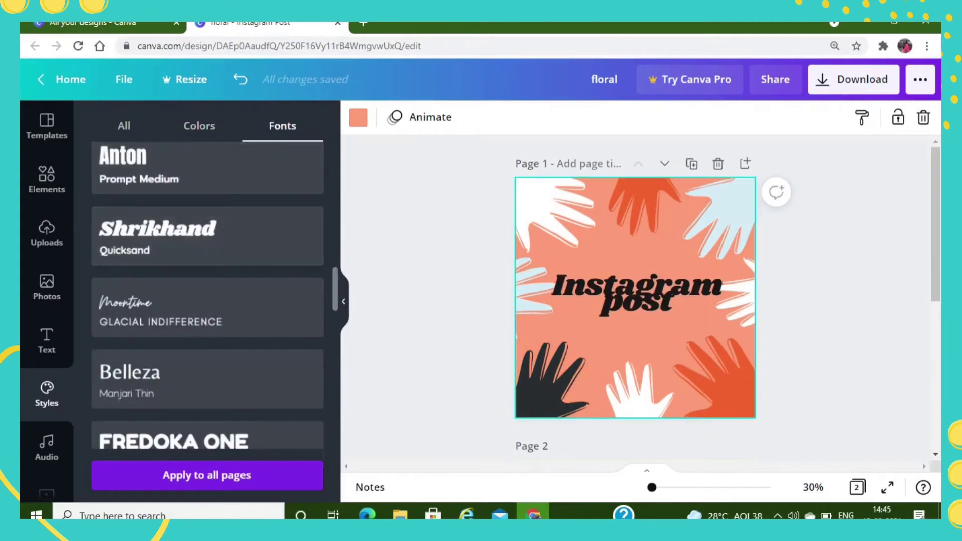
pyautogui.click(216, 173)
pyautogui.click(215, 306)
pyautogui.click(150, 378)
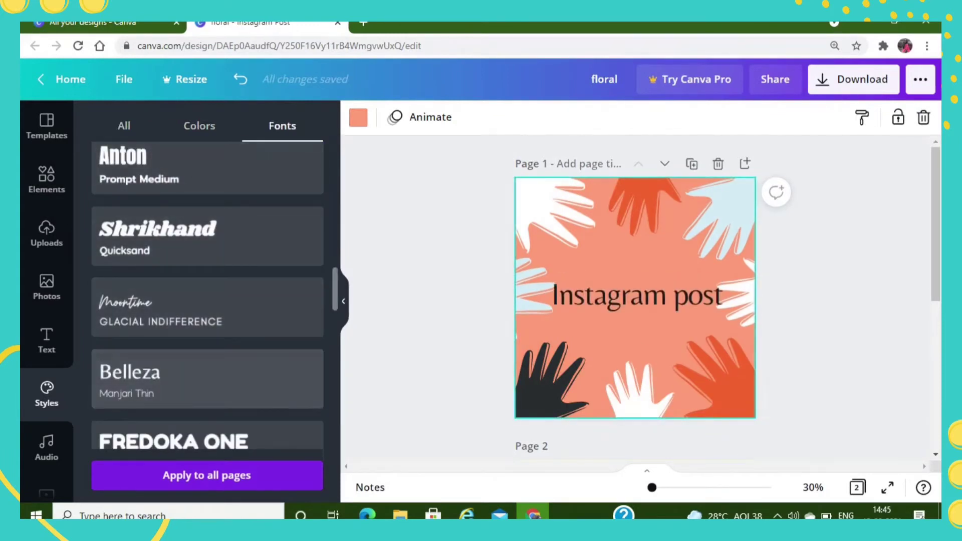
pyautogui.click(130, 160)
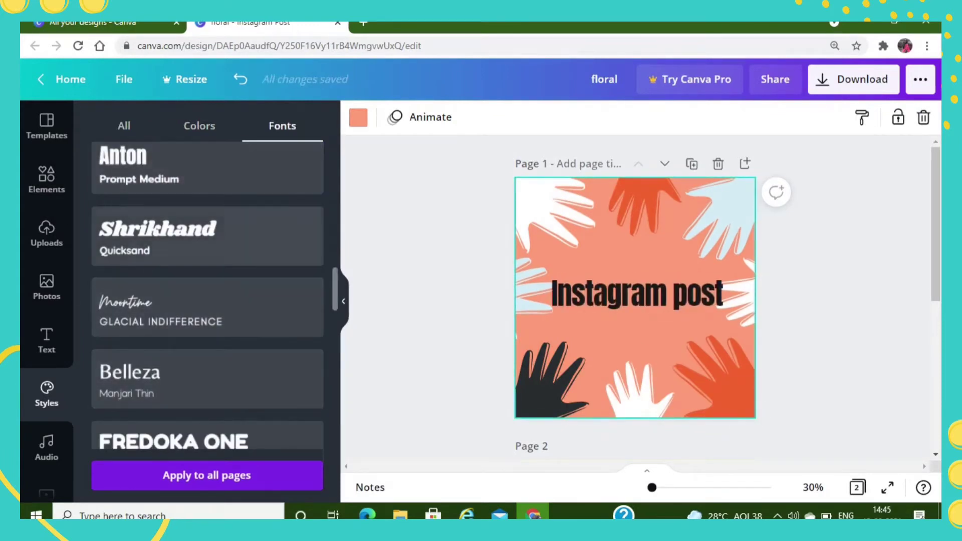
pyautogui.click(165, 236)
# - Replace the centre text of page 1 with an "instagram" heading above a smaller "template" line and position the heading
pyautogui.click(609, 118)
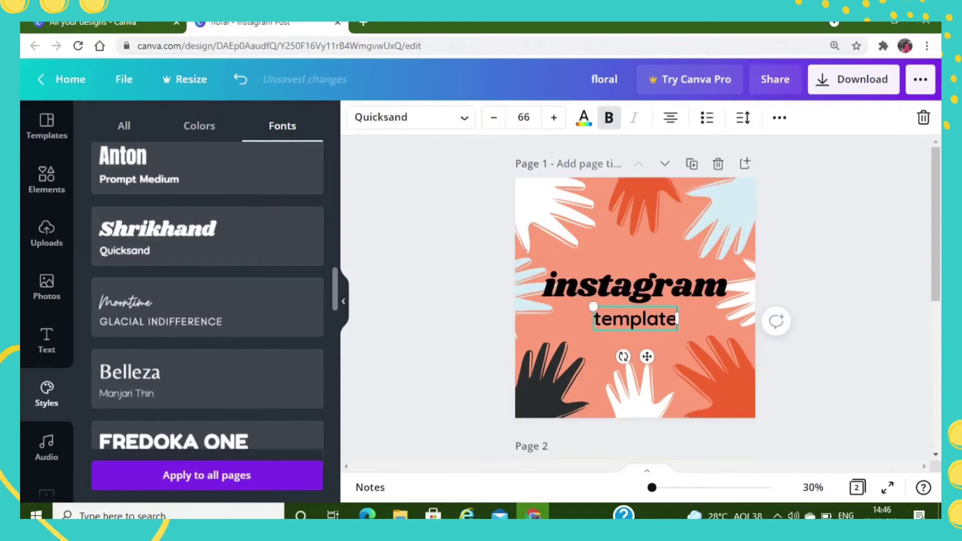
pyautogui.click(822, 320)
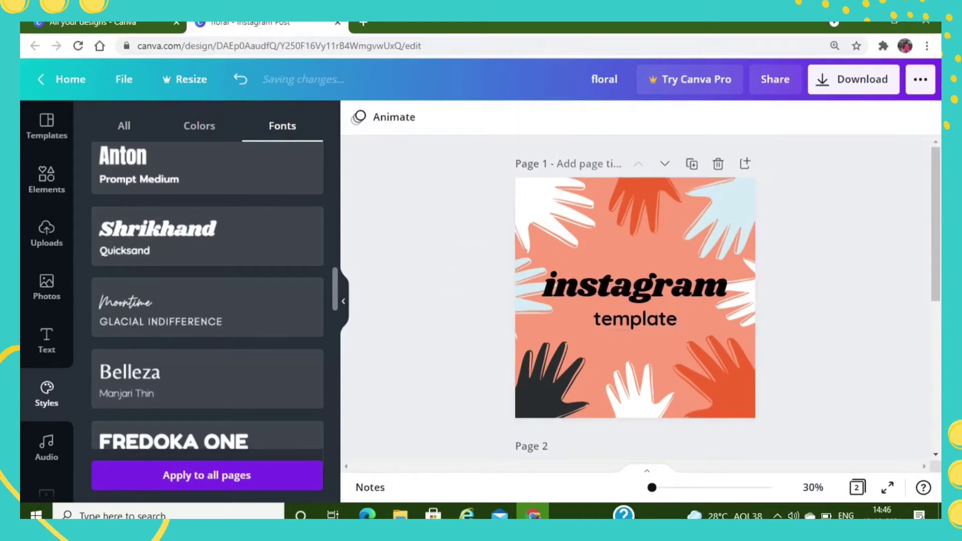
pyautogui.click(635, 286)
pyautogui.moveTo(636, 287); pyautogui.dragTo(640, 288)
# - Try the Moontime, Anton, Horizon and Nickainley font pairings on page 1, ending with the Shrikhand and Quicksand pairing
pyautogui.click(208, 308)
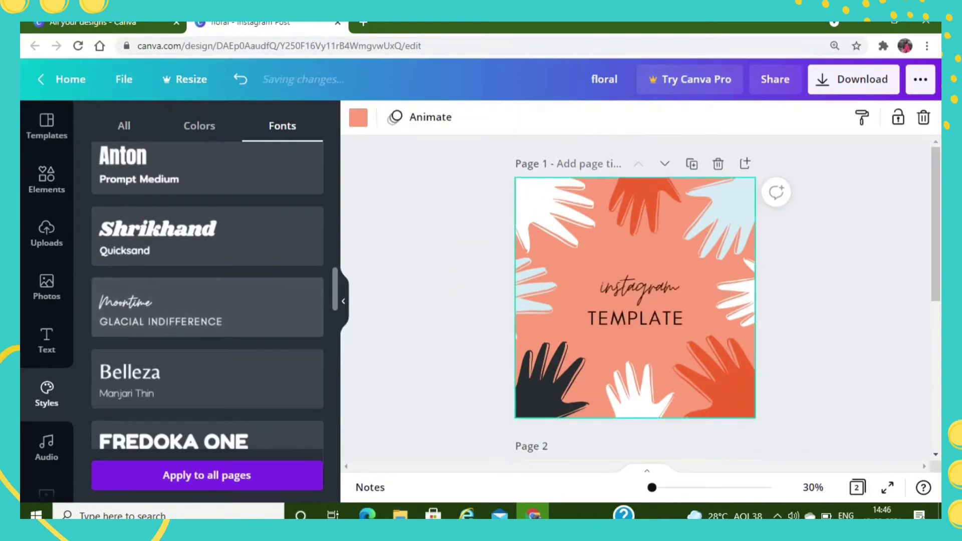
pyautogui.click(207, 168)
pyautogui.scroll(3, 207, 236)
pyautogui.click(207, 297)
pyautogui.click(207, 224)
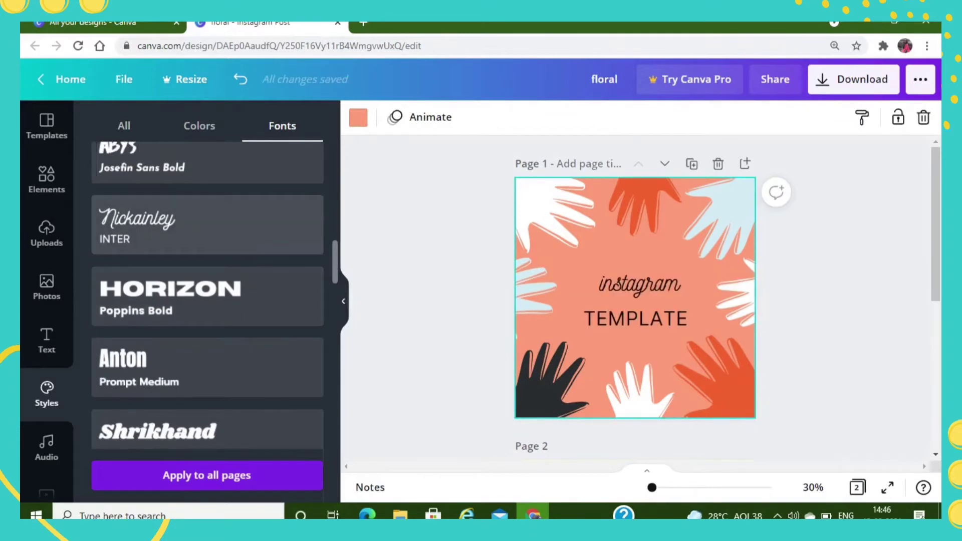
pyautogui.scroll(-2, 208, 168)
pyautogui.click(208, 304)
# - Try shuffled Atomic Sunsets colours on page 1, ending with the Citrus Fresh palette on a green background
pyautogui.click(199, 126)
pyautogui.click(147, 244)
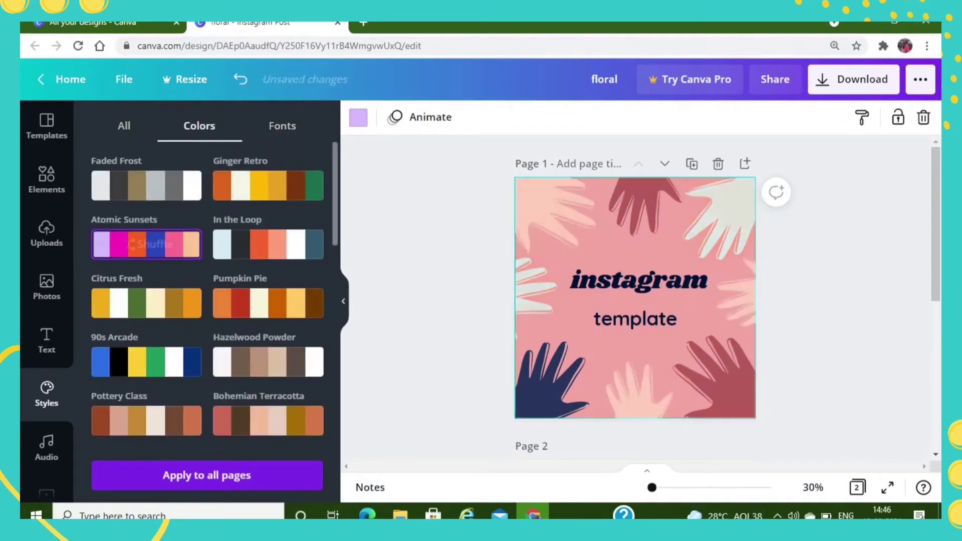
pyautogui.click(146, 245)
pyautogui.click(129, 244)
pyautogui.click(129, 244)
pyautogui.click(129, 244)
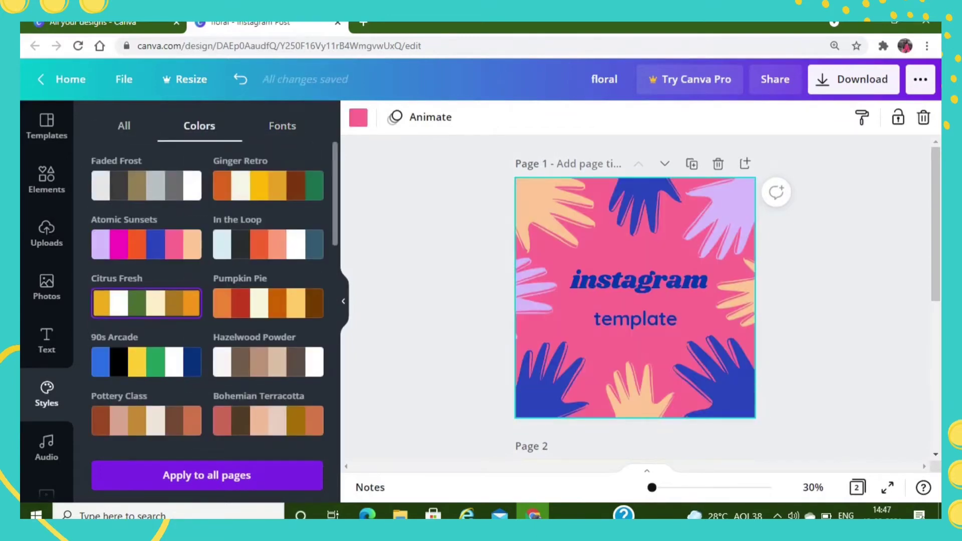
pyautogui.click(130, 303)
pyautogui.click(431, 303)
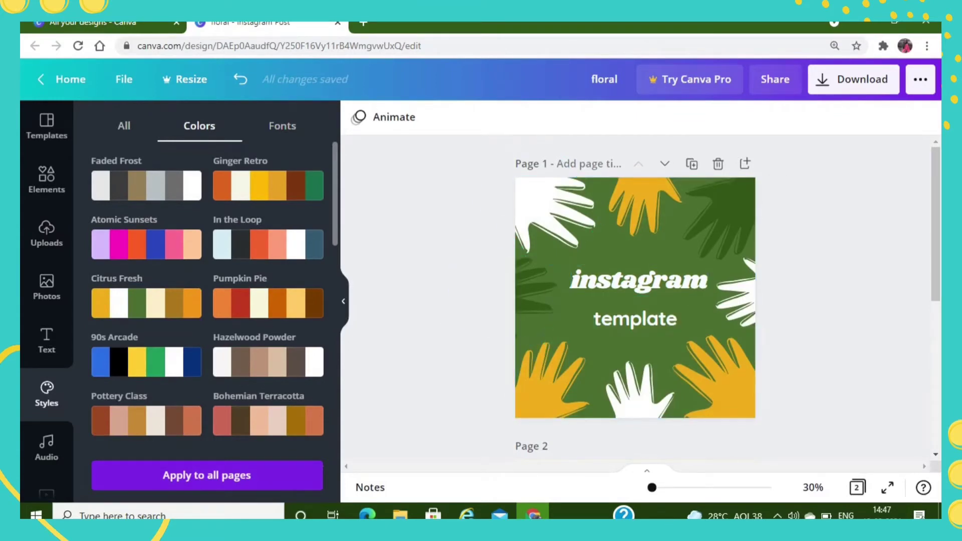
# - Preview the page animations on page 1, including Rise, without applying one
pyautogui.click(567, 326)
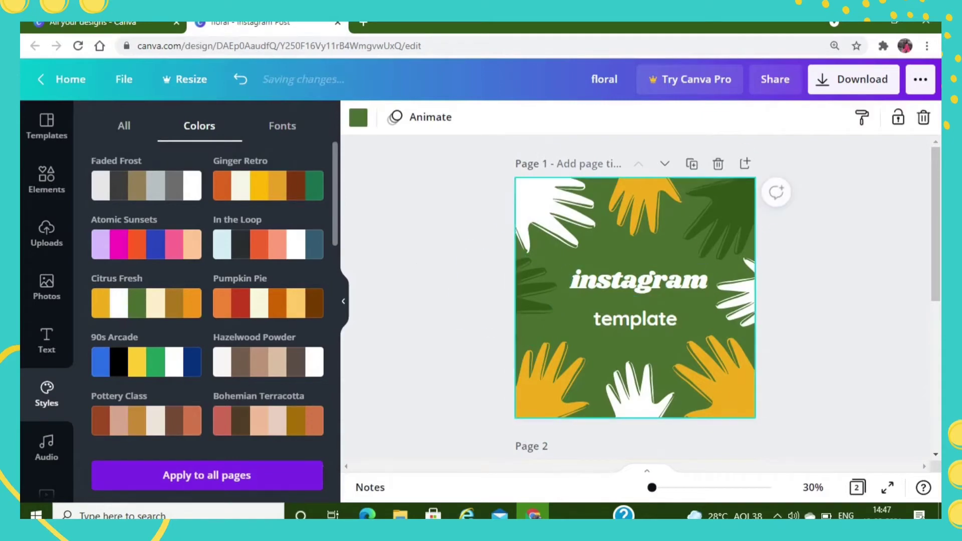
pyautogui.click(421, 117)
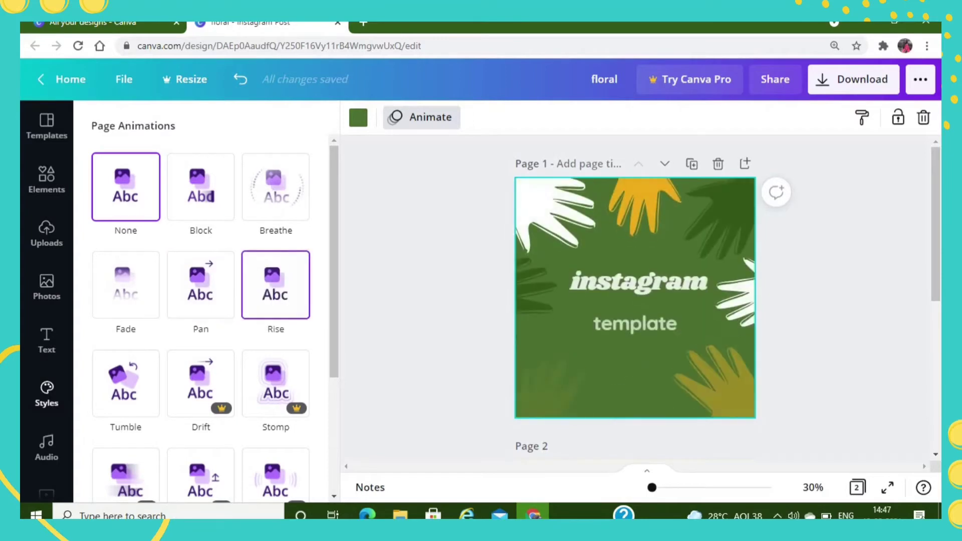
pyautogui.click(421, 118)
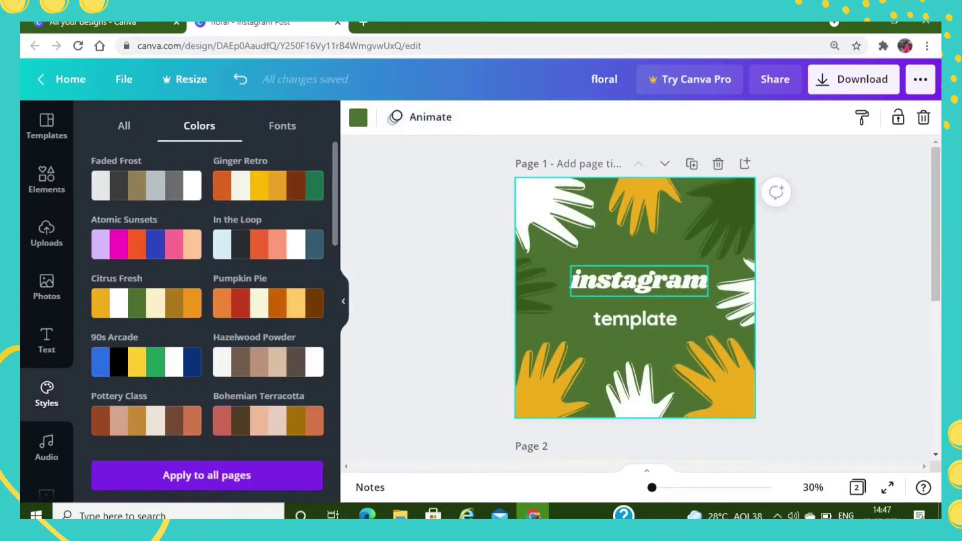
# - Browse the fonts available for the "instagram" heading and keep Shrikhand
pyautogui.click(639, 282)
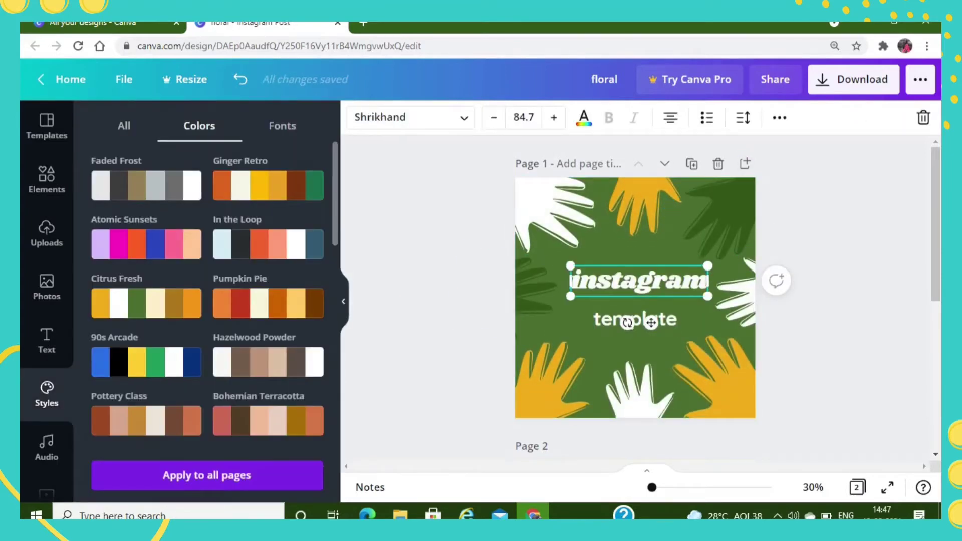
pyautogui.click(406, 117)
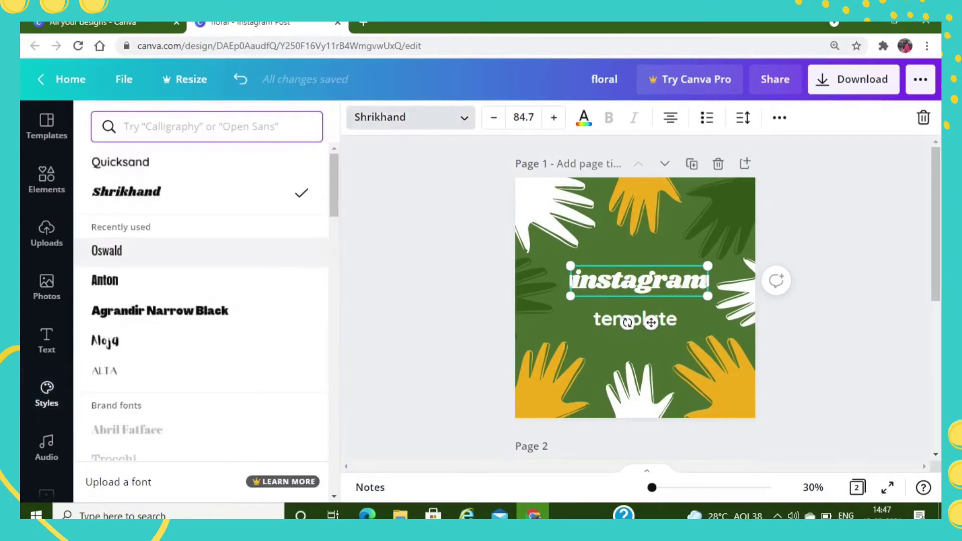
pyautogui.scroll(-15, 201, 226)
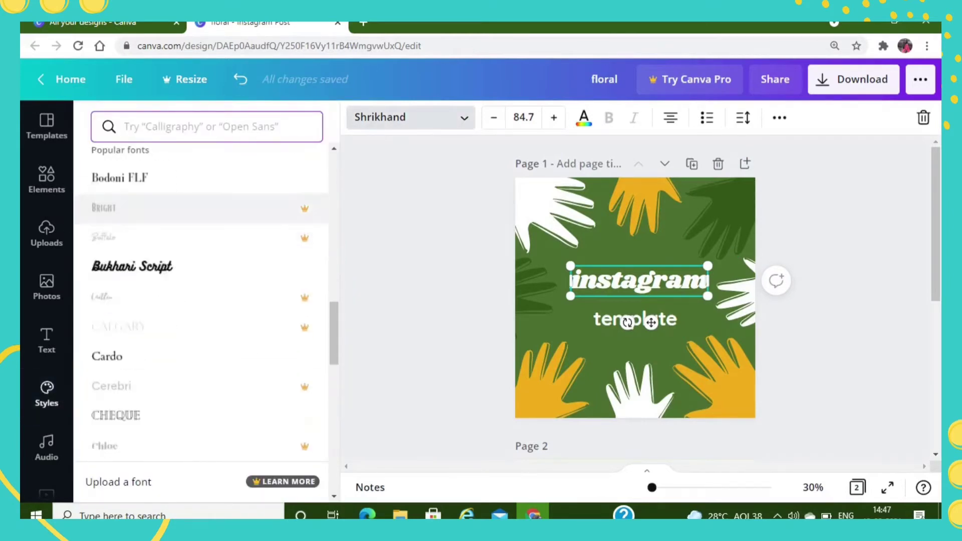
pyautogui.scroll(-8, 200, 221)
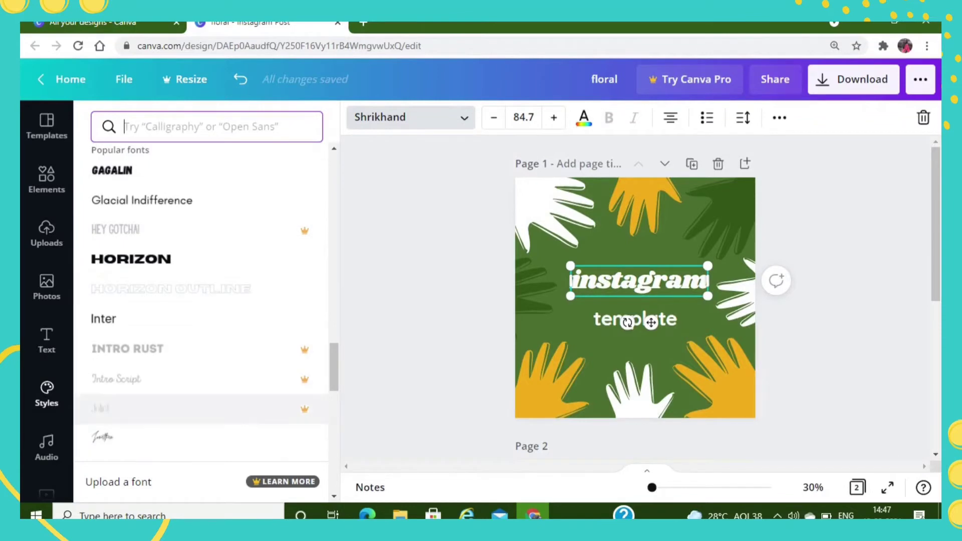
pyautogui.click(47, 393)
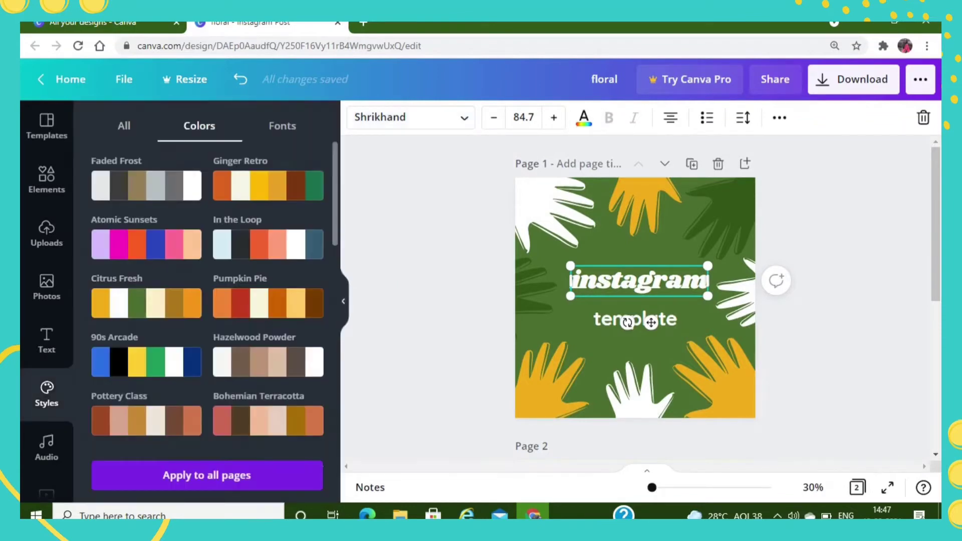
# - Adjust the font size of the "instagram" heading down and up, ending at 87.7
pyautogui.click(494, 117)
pyautogui.click(493, 118)
pyautogui.click(493, 118)
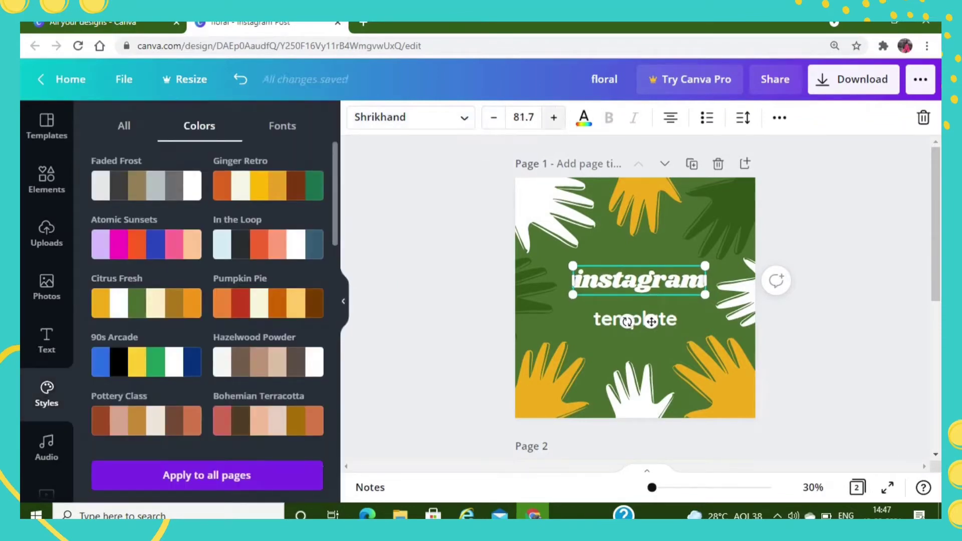
pyautogui.click(554, 117)
pyautogui.click(554, 117)
pyautogui.click(554, 117)
pyautogui.click(554, 117)
pyautogui.click(554, 117)
pyautogui.click(554, 117)
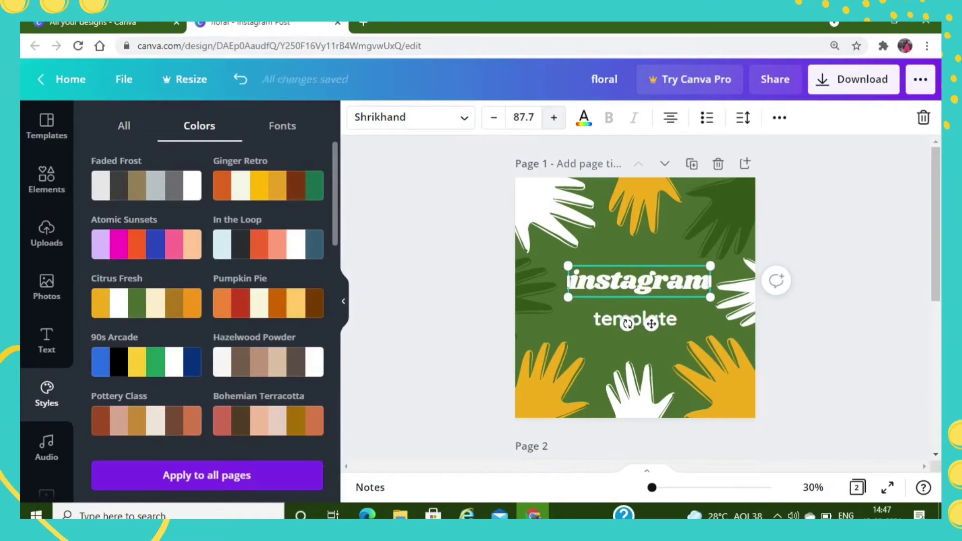
# - Try golden yellow and cream on the "instagram" heading, ending with the light orange document colour
pyautogui.click(584, 117)
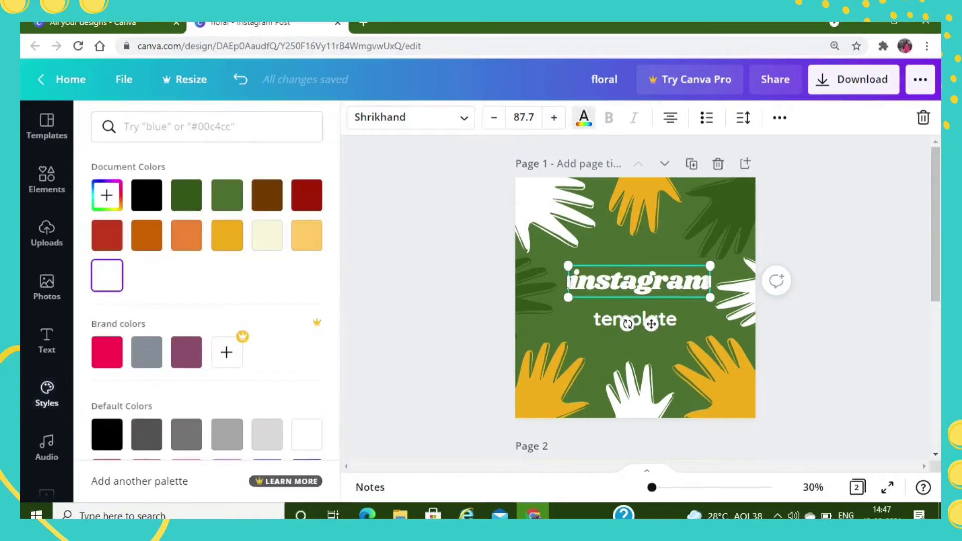
pyautogui.click(227, 235)
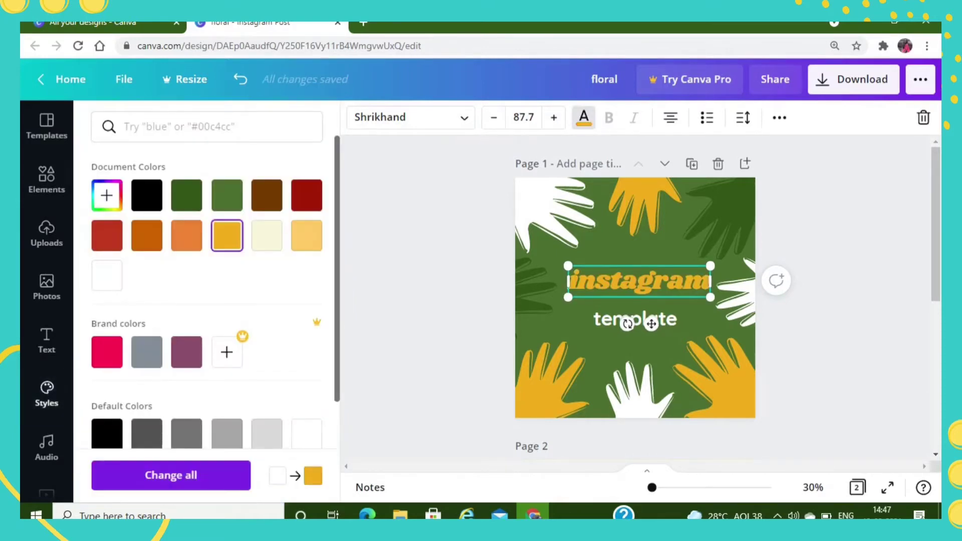
pyautogui.click(267, 235)
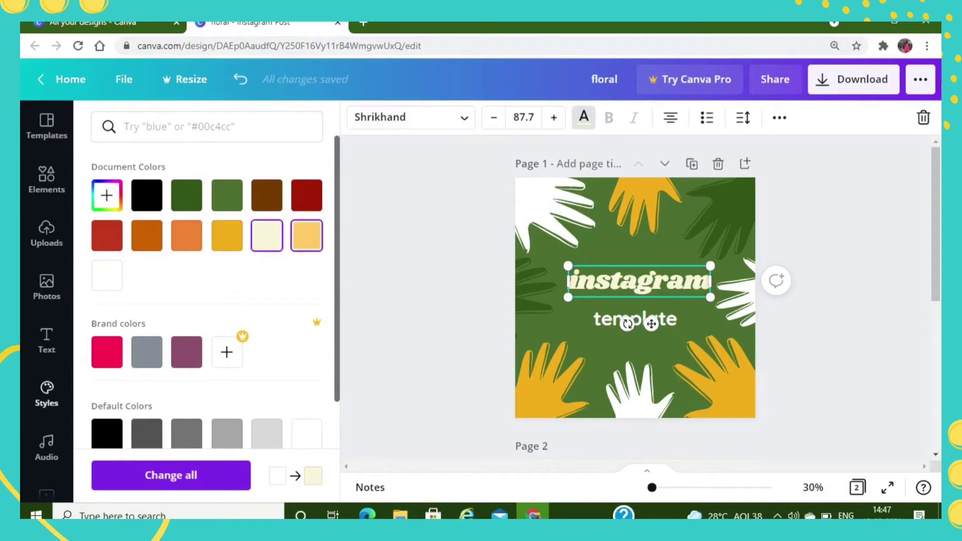
pyautogui.click(306, 235)
pyautogui.click(584, 118)
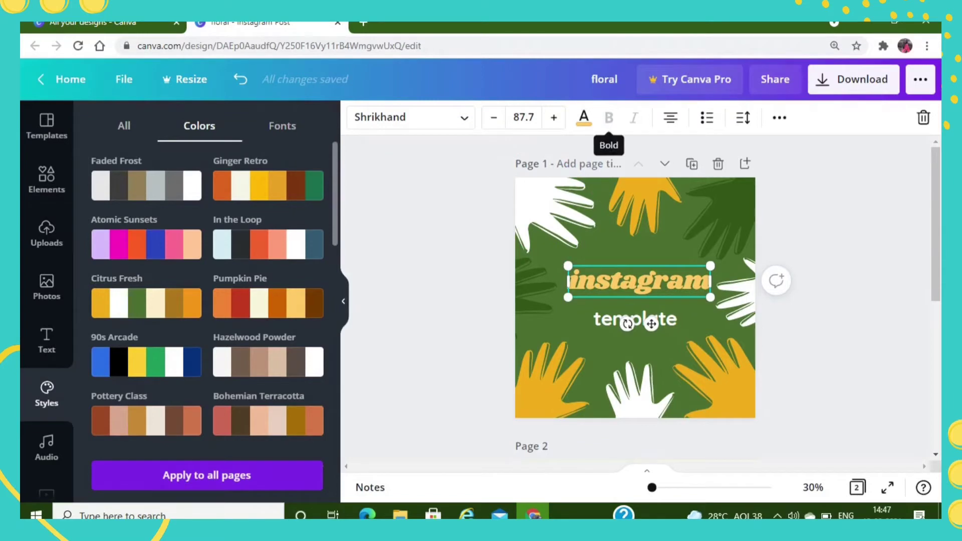
pyautogui.click(468, 267)
# - Toggle bold off and on for the "template" text to compare both looks, leaving it bold
pyautogui.click(622, 320)
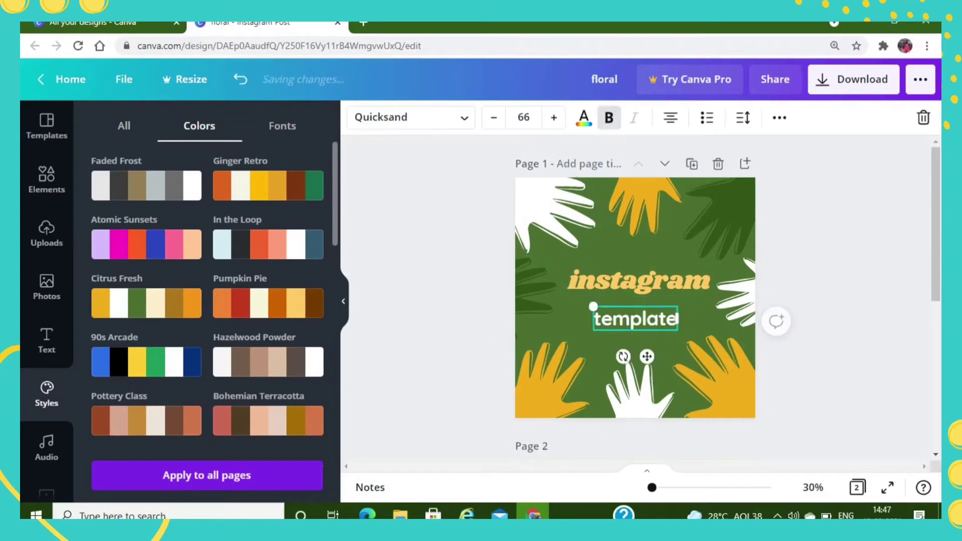
pyautogui.click(609, 118)
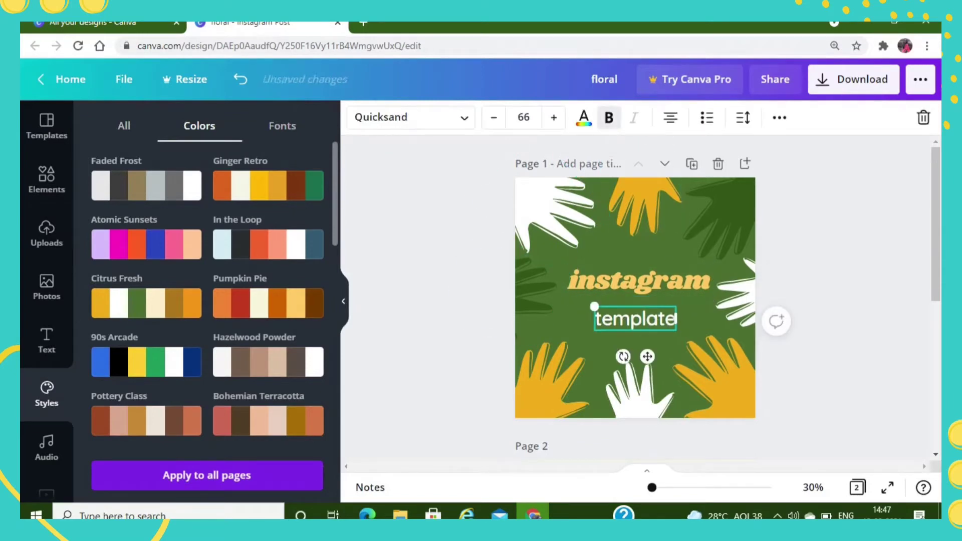
pyautogui.click(609, 118)
pyautogui.click(609, 118)
pyautogui.click(609, 118)
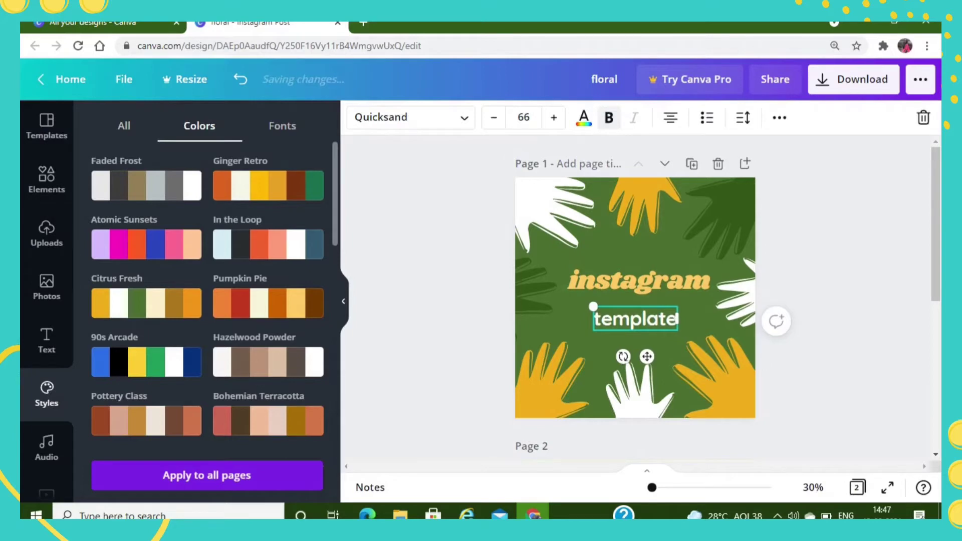
pyautogui.click(609, 118)
pyautogui.click(609, 118)
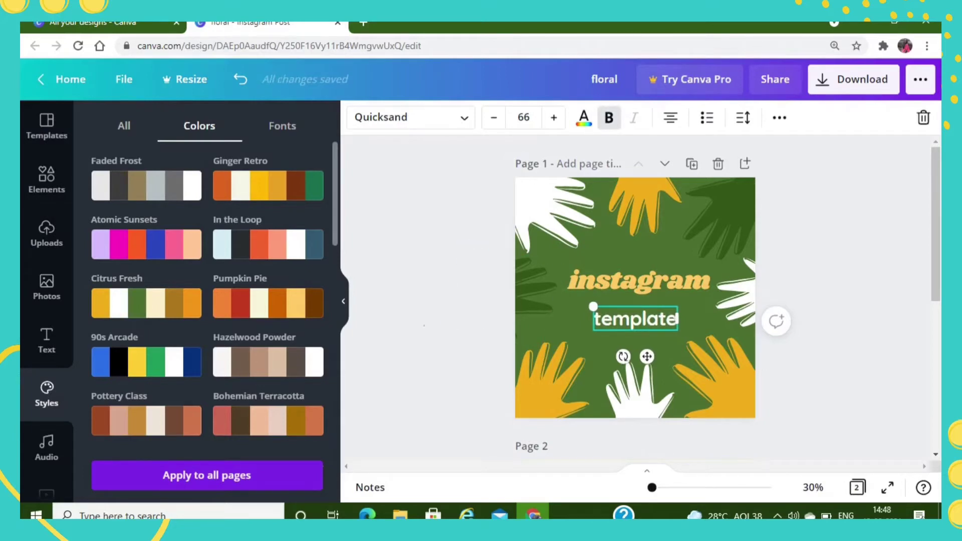
pyautogui.click(432, 300)
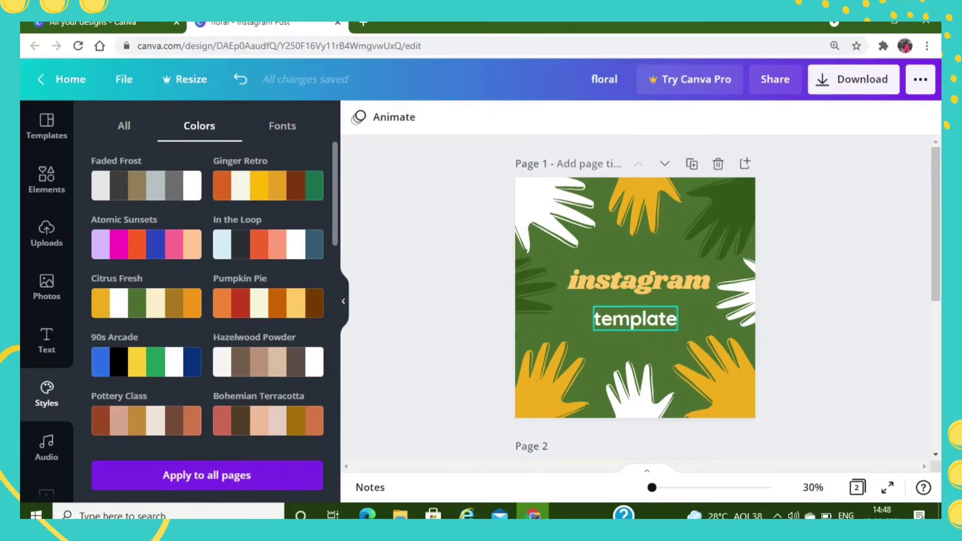
# - Align the "template" text right and switch bullet-list formatting on and off for it
pyautogui.click(635, 318)
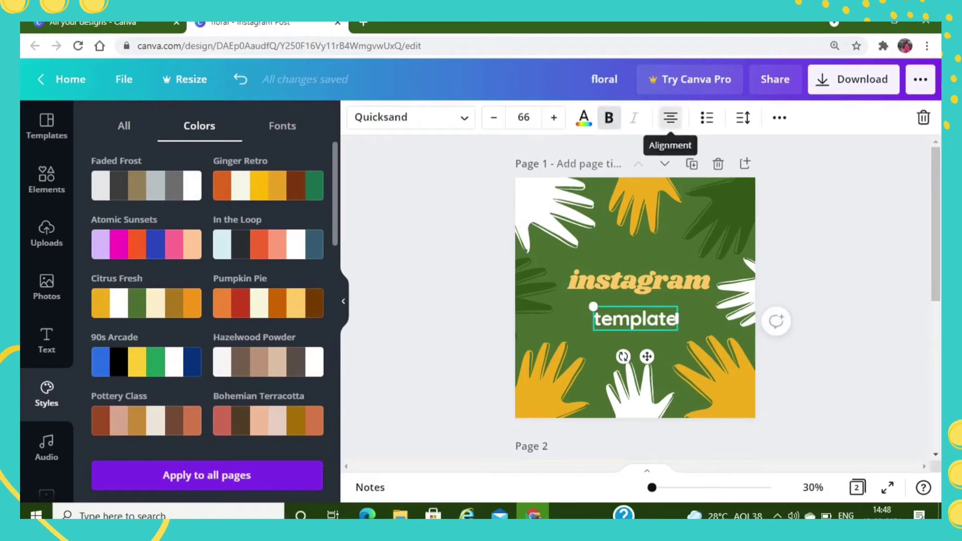
pyautogui.click(671, 118)
pyautogui.click(671, 118)
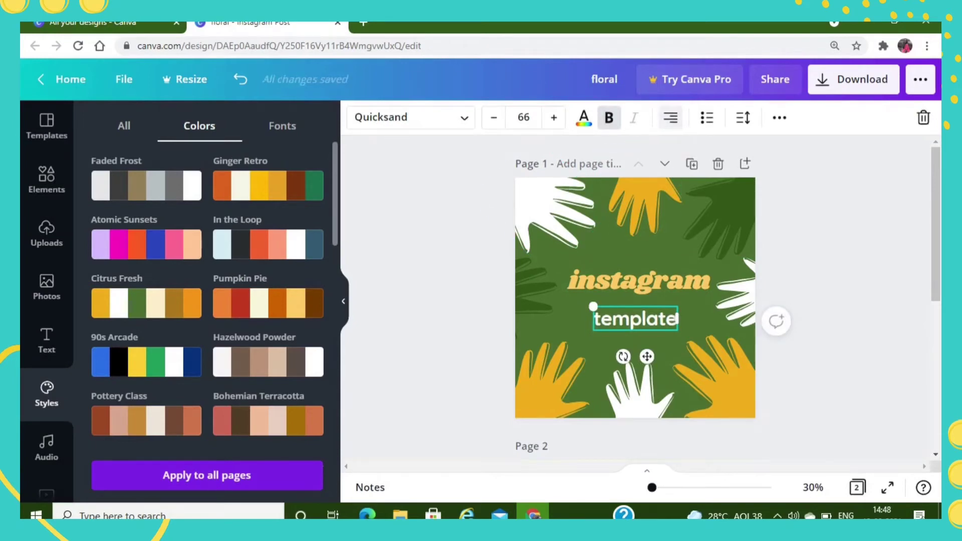
pyautogui.click(707, 118)
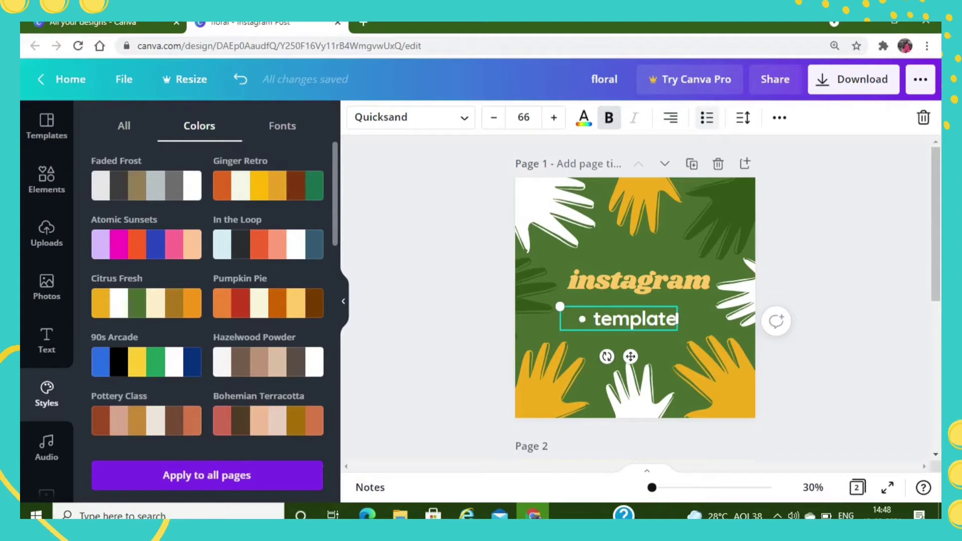
pyautogui.click(707, 117)
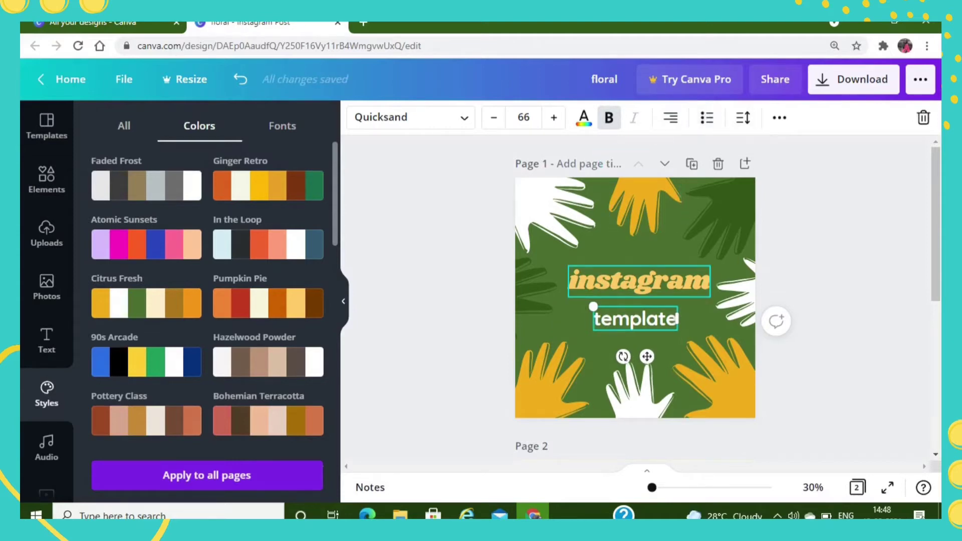
# - Group the "instagram" heading and the "template" text into a single object
pyautogui.click(420, 295)
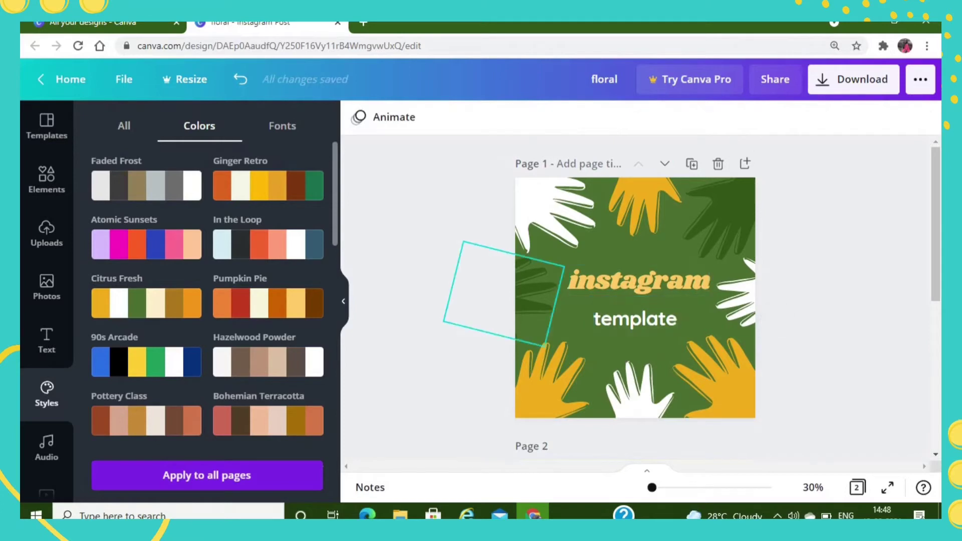
pyautogui.moveTo(566, 261); pyautogui.dragTo(677, 333)
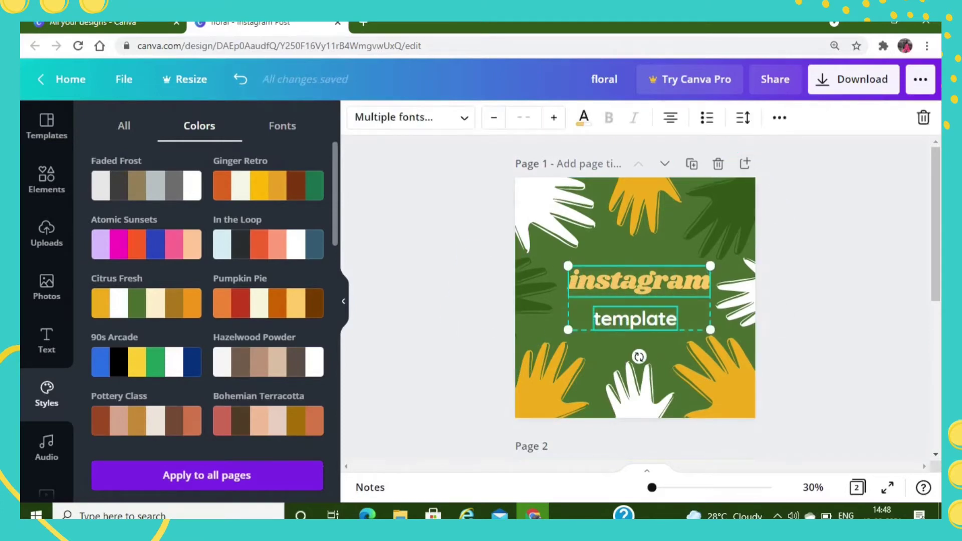
pyautogui.click(780, 118)
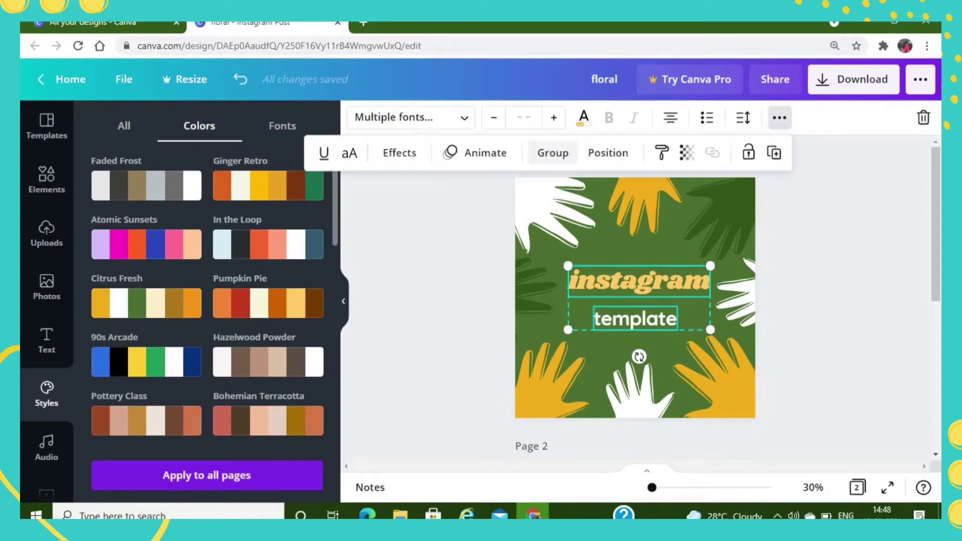
pyautogui.click(553, 153)
pyautogui.click(544, 273)
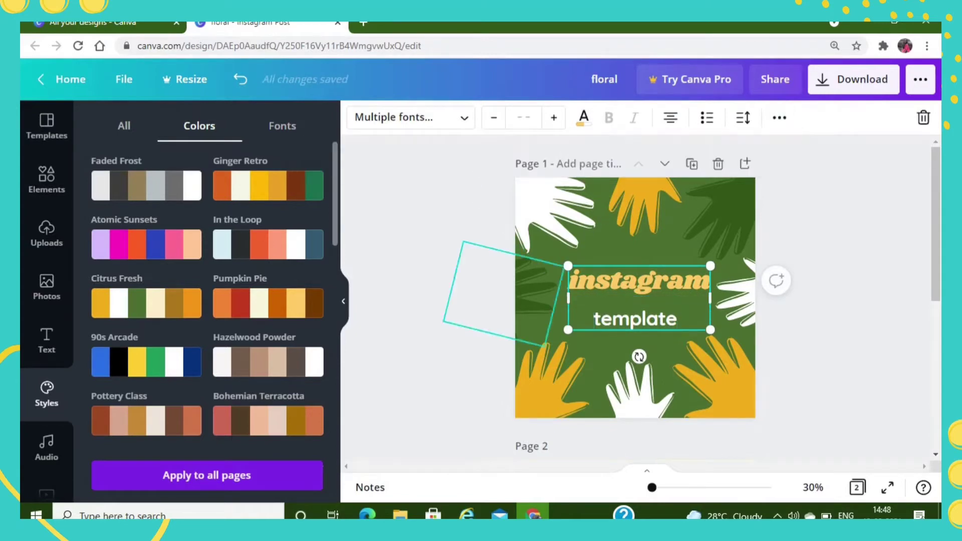
# - Shift the grouped "instagram" and "template" texts slightly left and ungroup them
pyautogui.click(635, 319)
pyautogui.moveTo(636, 319)
pyautogui.mouseDown()
pyautogui.moveTo(645, 249)
pyautogui.moveTo(621, 342)
pyautogui.moveTo(651, 276)
pyautogui.moveTo(631, 319)
pyautogui.mouseUp()
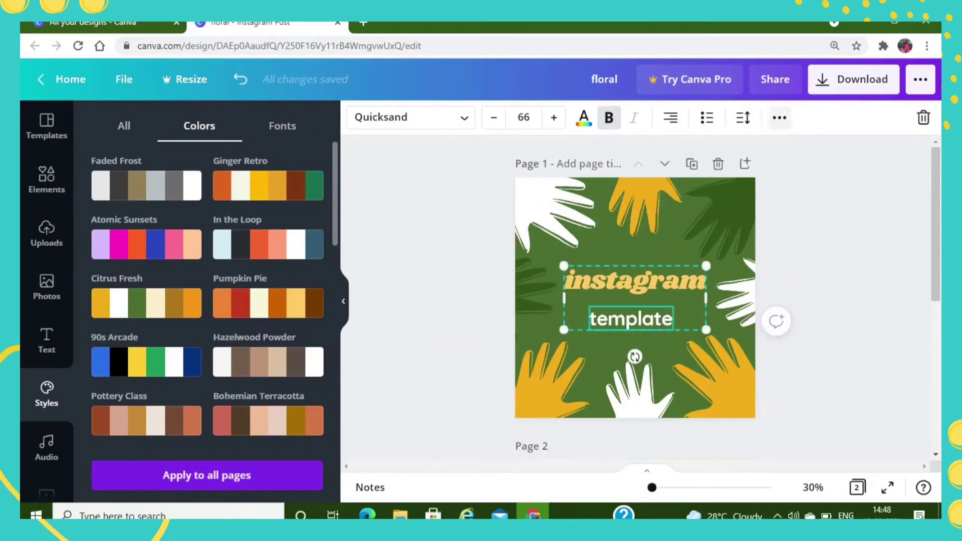
pyautogui.click(780, 117)
pyautogui.click(545, 153)
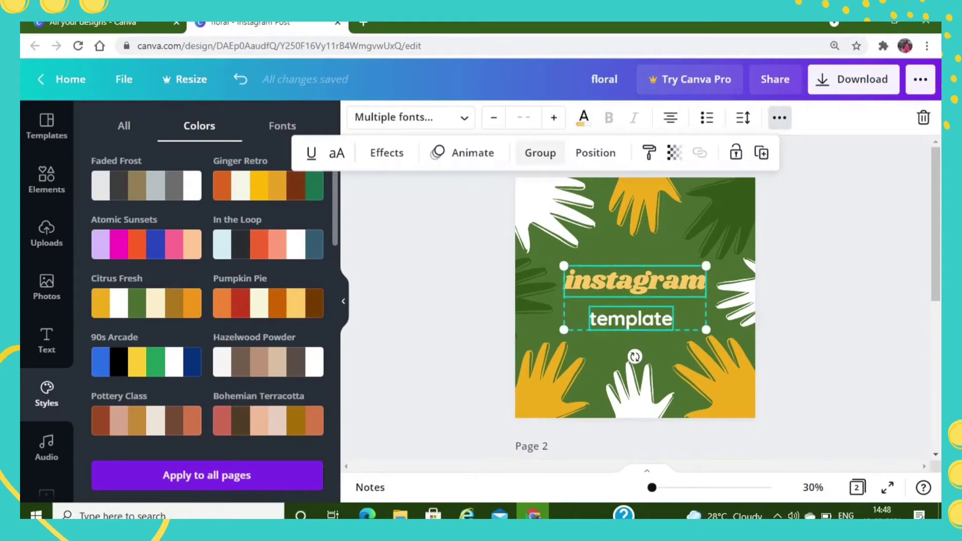
# - Preview the Block, Typewriter, Ascend and Bounce text animations on the "instagram" and "template" texts
pyautogui.click(464, 153)
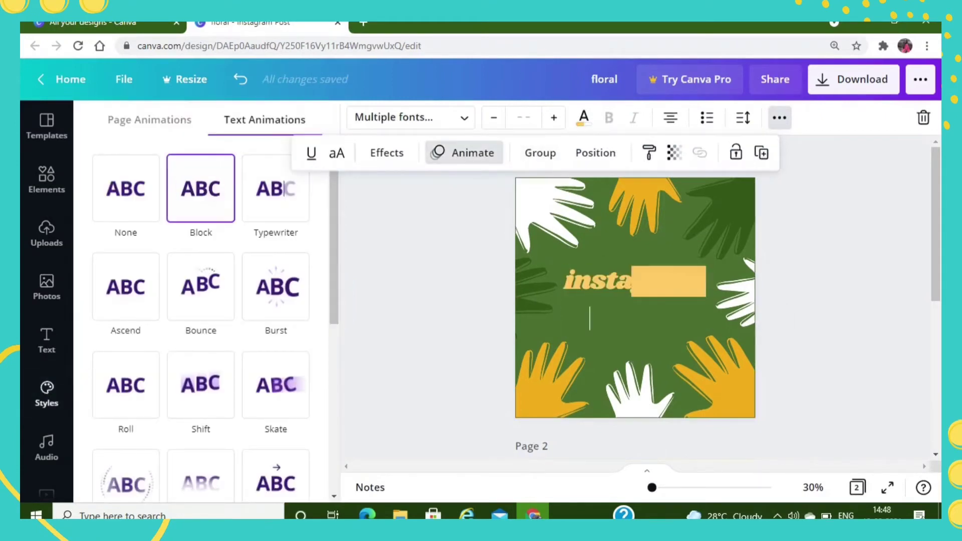
pyautogui.click(275, 188)
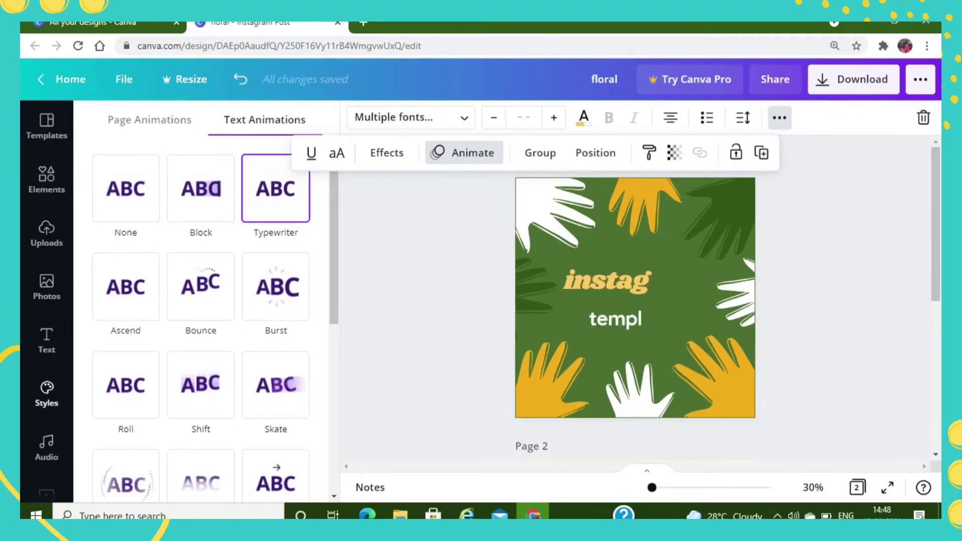
pyautogui.click(125, 287)
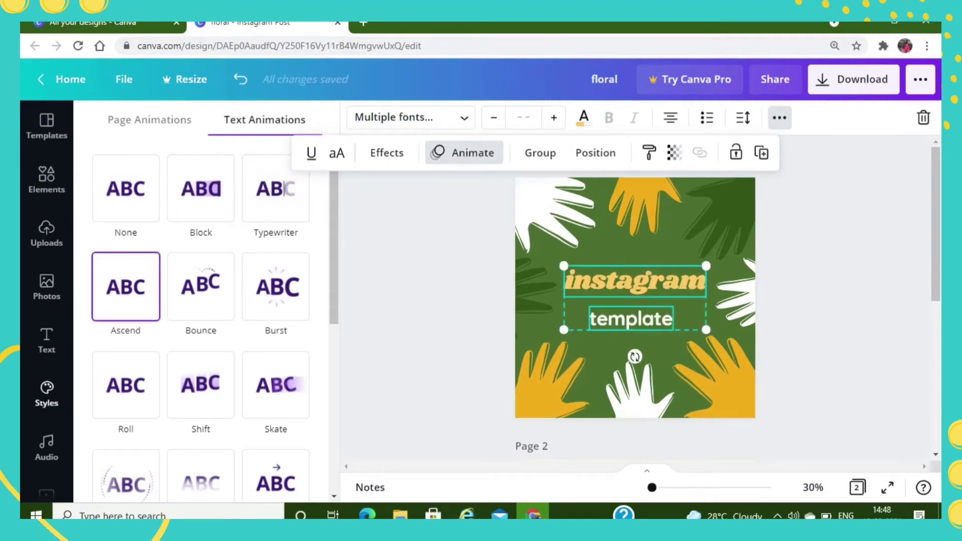
pyautogui.click(200, 287)
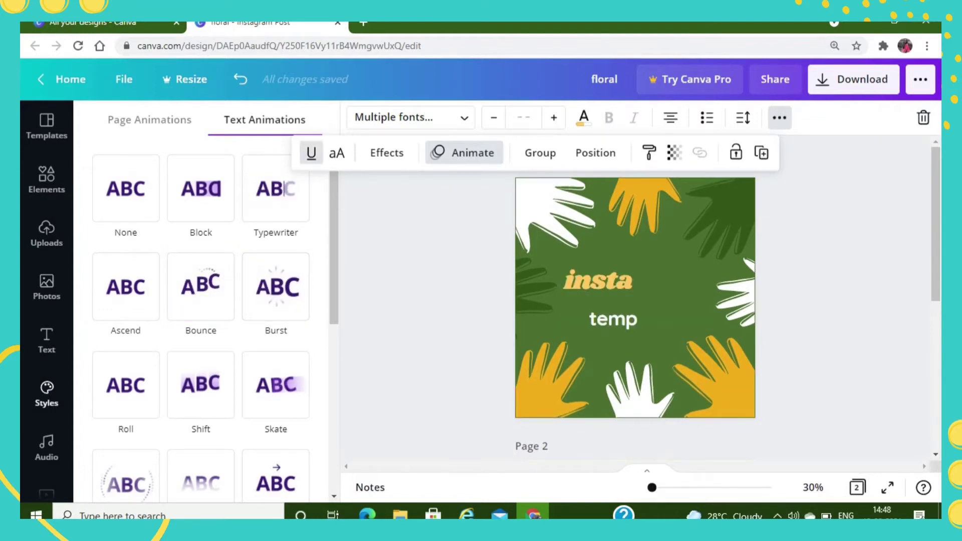
# - Underline the "instagram" and "template" texts and toggle uppercase on and off for both
pyautogui.click(311, 153)
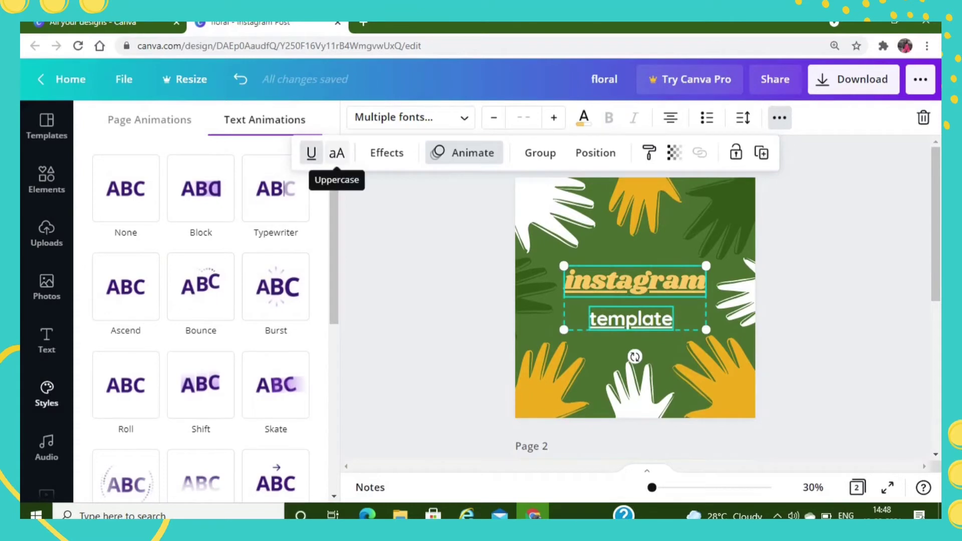
pyautogui.click(337, 153)
pyautogui.click(337, 153)
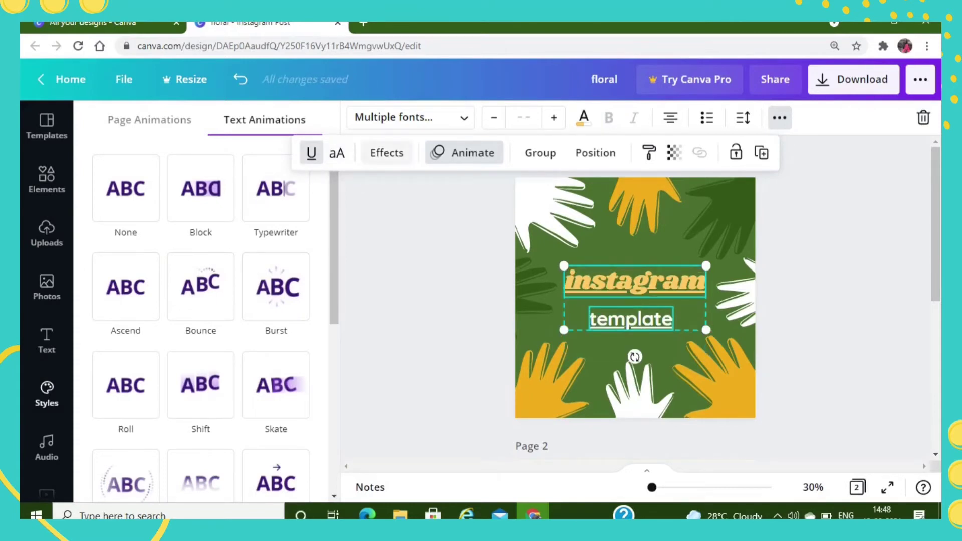
# - Try the Shadow, Lift, Hollow, Splice, Echo and Glitch effects on both texts, ending with Neon
pyautogui.click(387, 153)
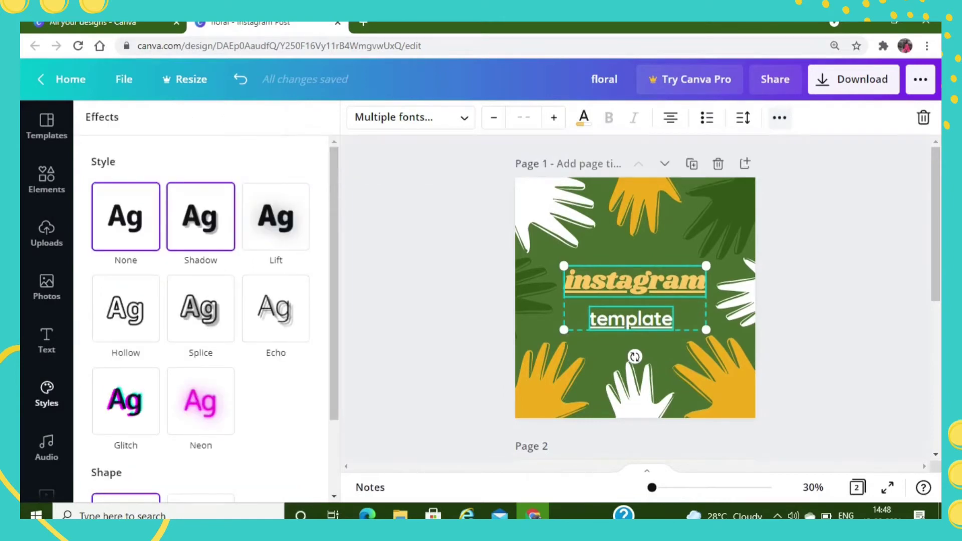
pyautogui.click(200, 217)
pyautogui.click(276, 217)
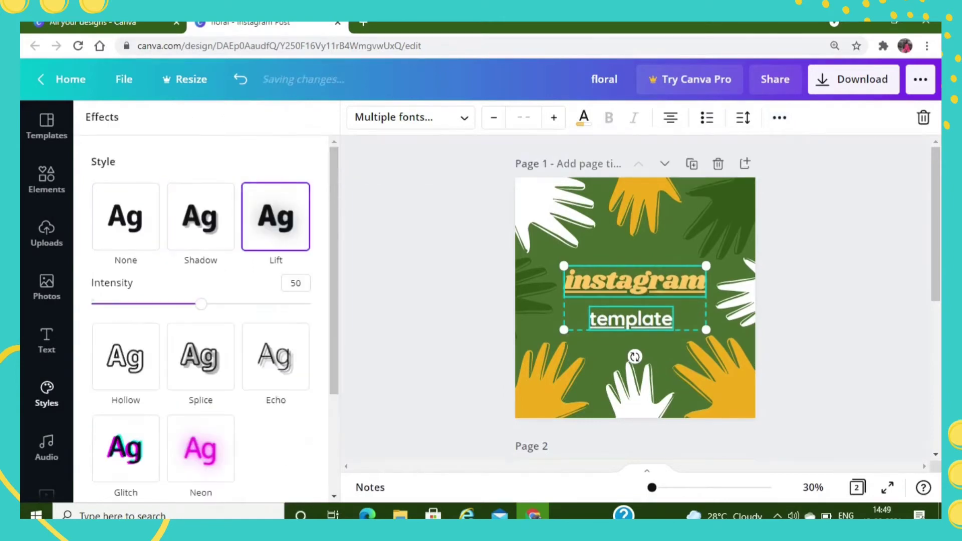
pyautogui.click(125, 357)
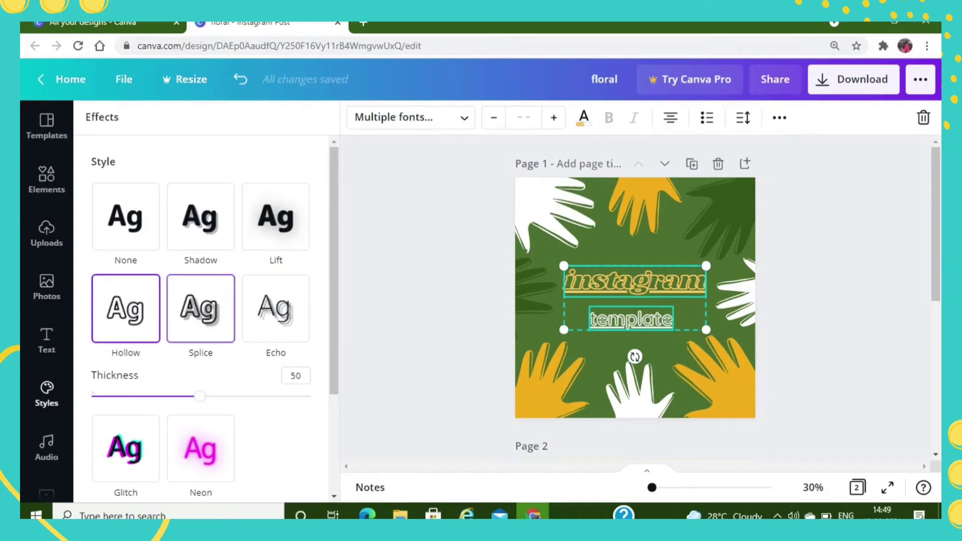
pyautogui.click(200, 309)
pyautogui.click(275, 308)
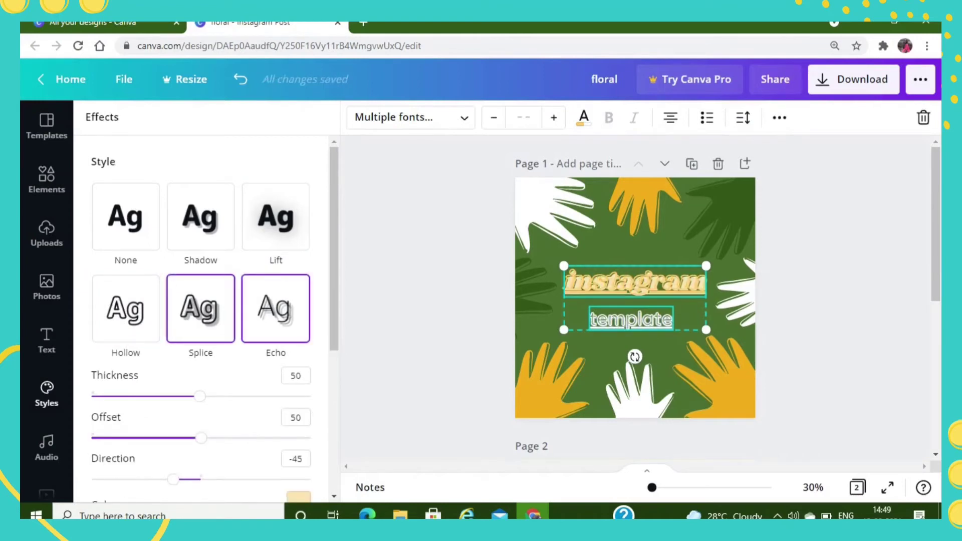
pyautogui.scroll(-5, 250, 309)
pyautogui.click(125, 307)
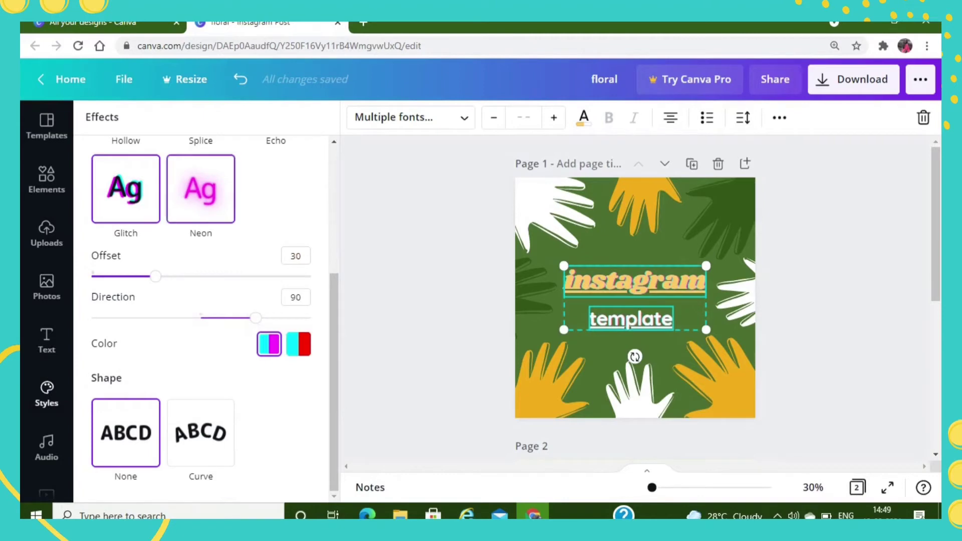
pyautogui.click(201, 189)
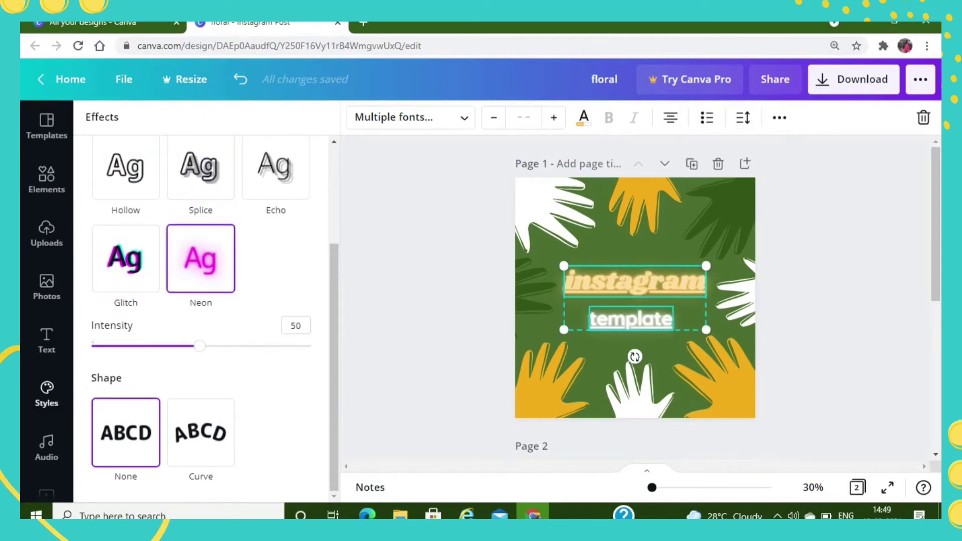
pyautogui.scroll(3, 276, 218)
pyautogui.click(46, 393)
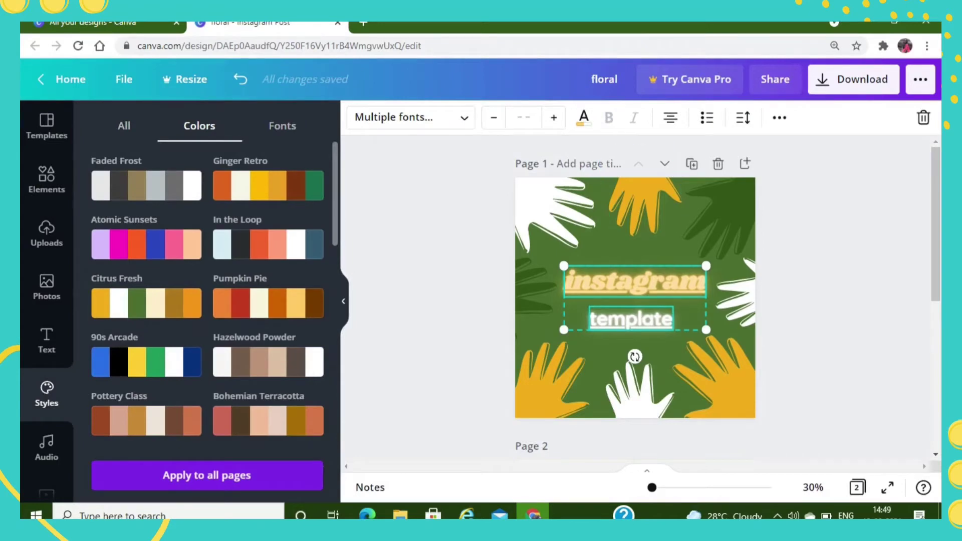
# - Set the letter spacing of both texts to -42 and their line spacing to 1.5
pyautogui.click(744, 117)
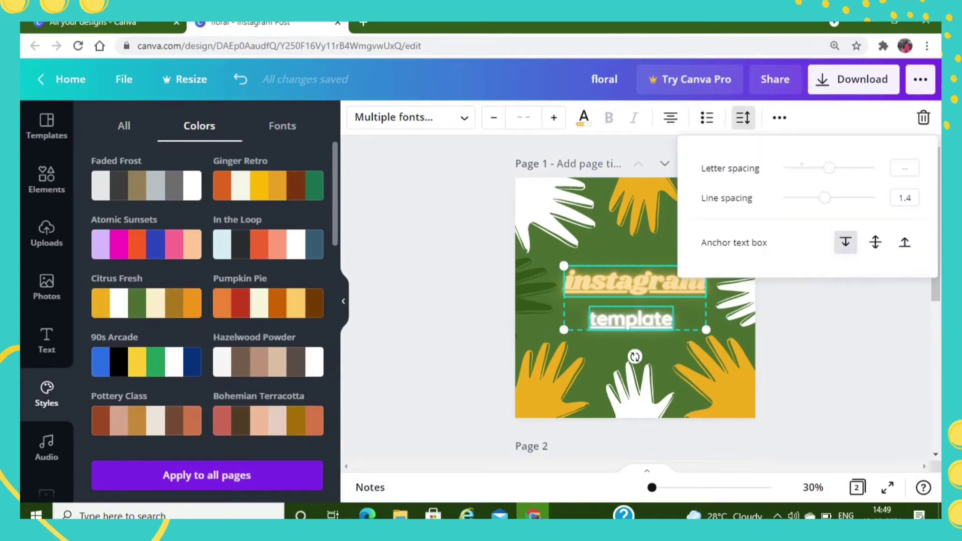
pyautogui.moveTo(830, 168); pyautogui.dragTo(798, 168)
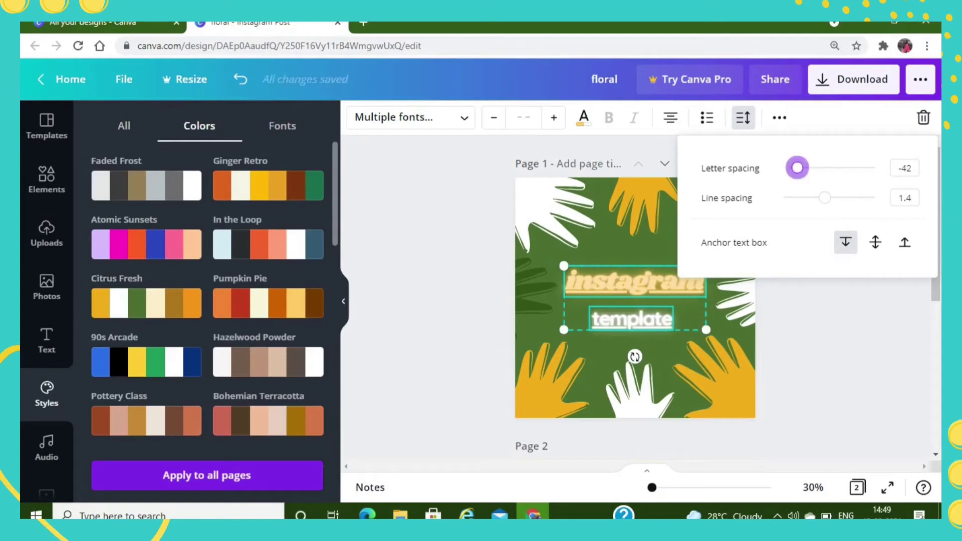
pyautogui.moveTo(825, 198)
pyautogui.mouseDown()
pyautogui.moveTo(790, 198)
pyautogui.moveTo(848, 198)
pyautogui.moveTo(829, 198)
pyautogui.mouseUp()
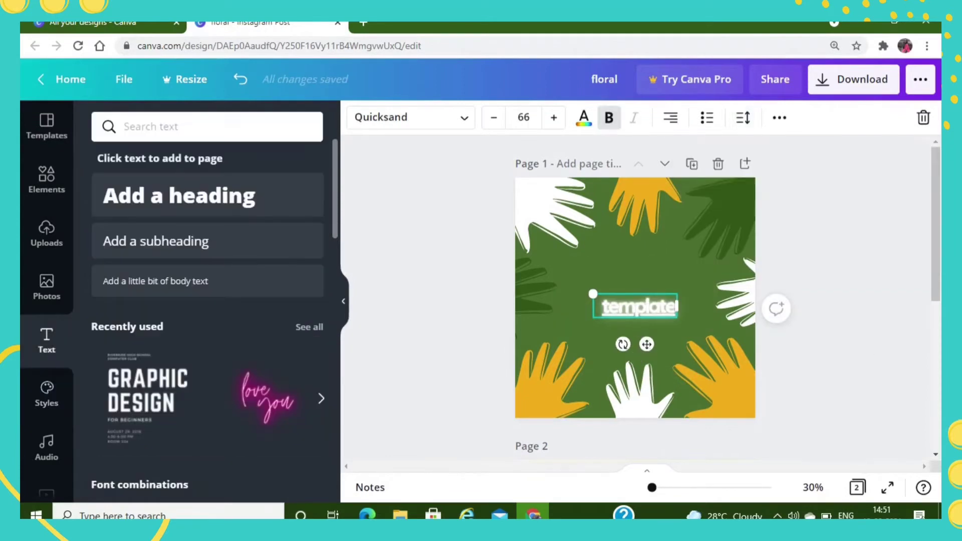
# - Replace the two texts with the recently used "GRAPHIC DESIGN" text layout, placed slightly right of the page centre
pyautogui.press('Delete')
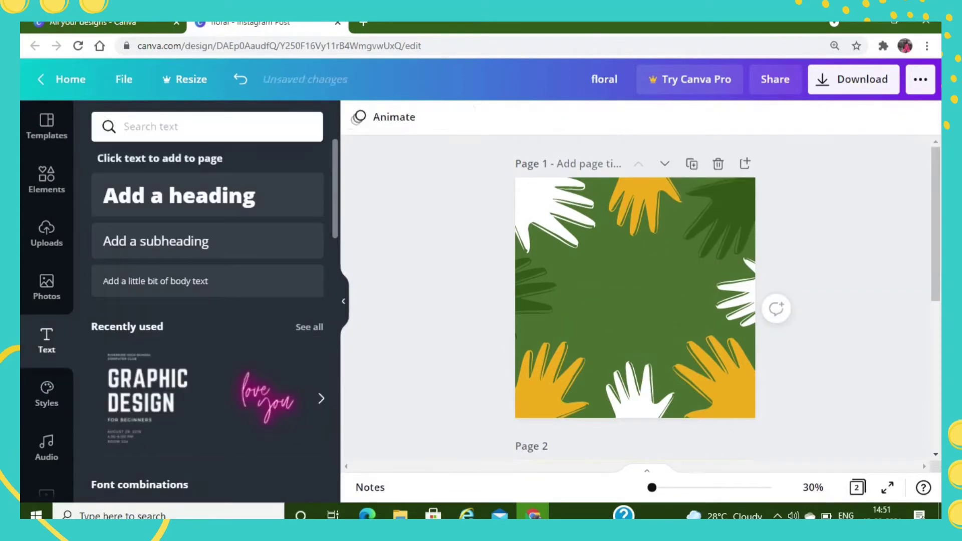
pyautogui.click(148, 396)
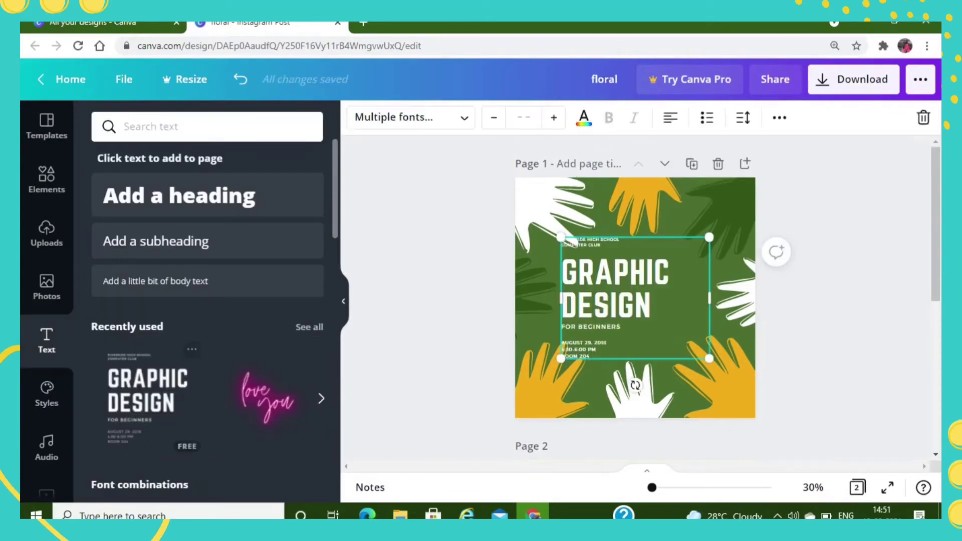
pyautogui.moveTo(635, 295); pyautogui.dragTo(663, 300)
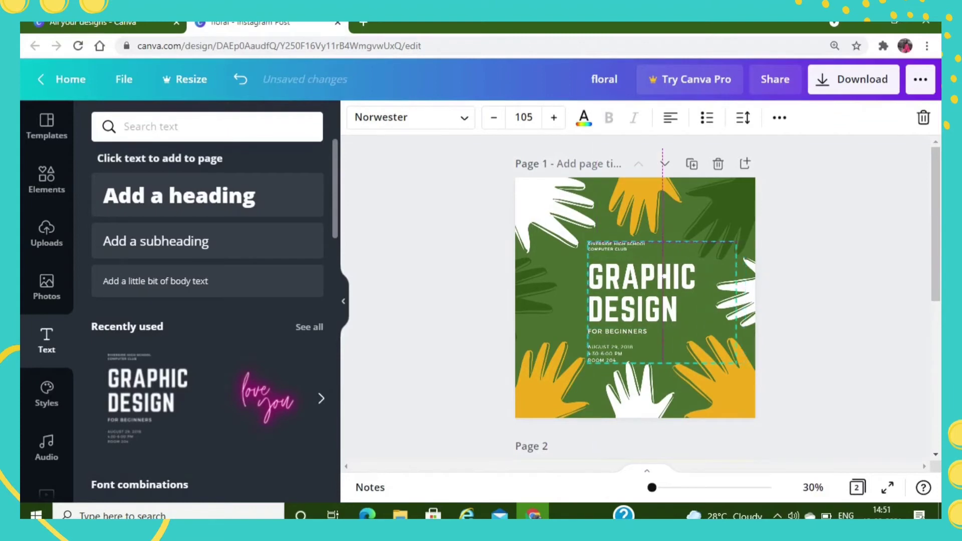
# - Set the "GRAPHIC DESIGN" title's letter spacing to 90 and its line spacing to 0.86
pyautogui.click(744, 117)
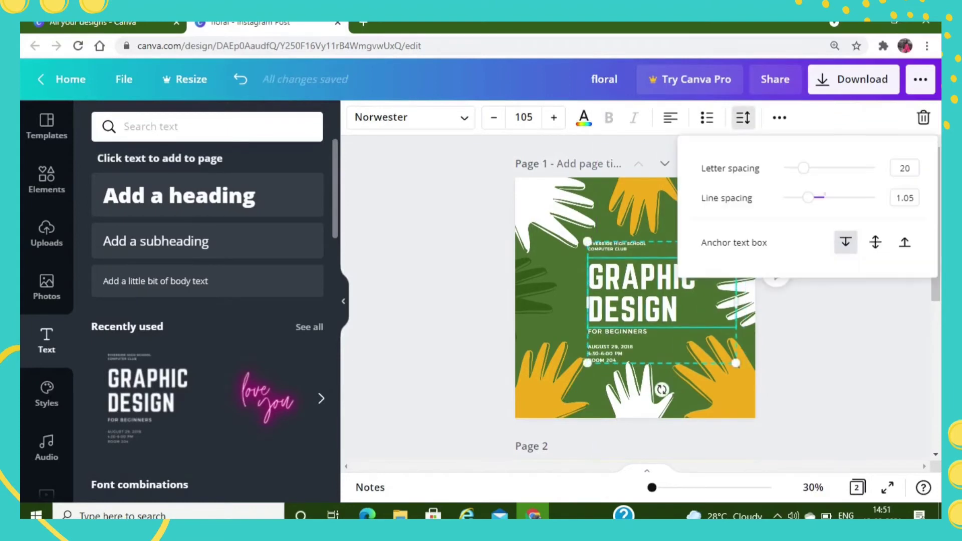
pyautogui.moveTo(803, 168); pyautogui.dragTo(800, 197)
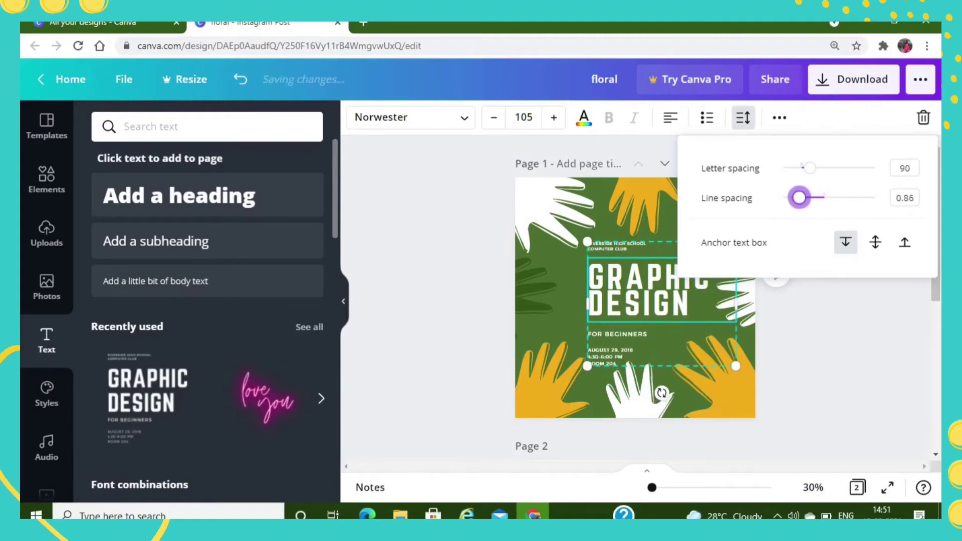
pyautogui.press('Escape')
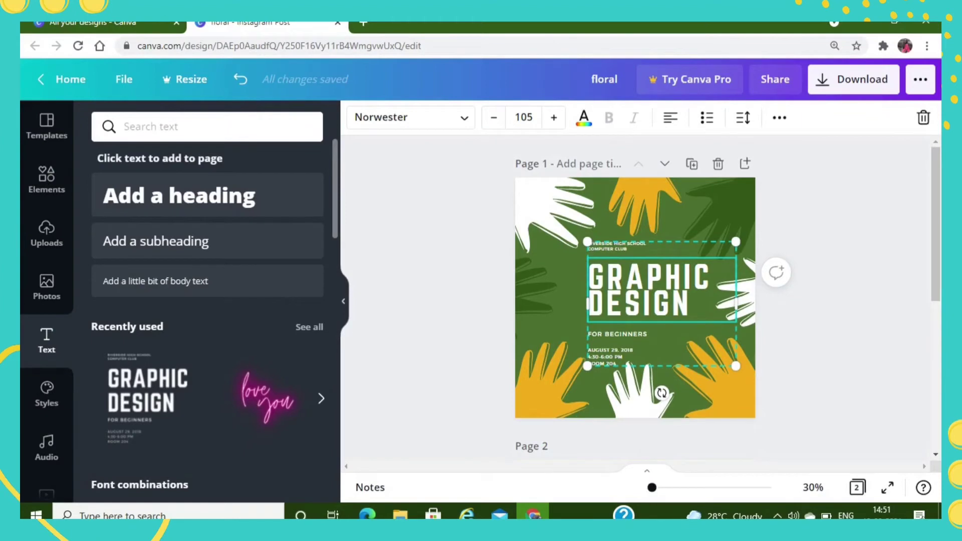
pyautogui.press('Escape')
# - Shift the "GRAPHIC DESIGN" text layout slightly left and remove it from the page
pyautogui.moveTo(651, 290); pyautogui.dragTo(643, 291)
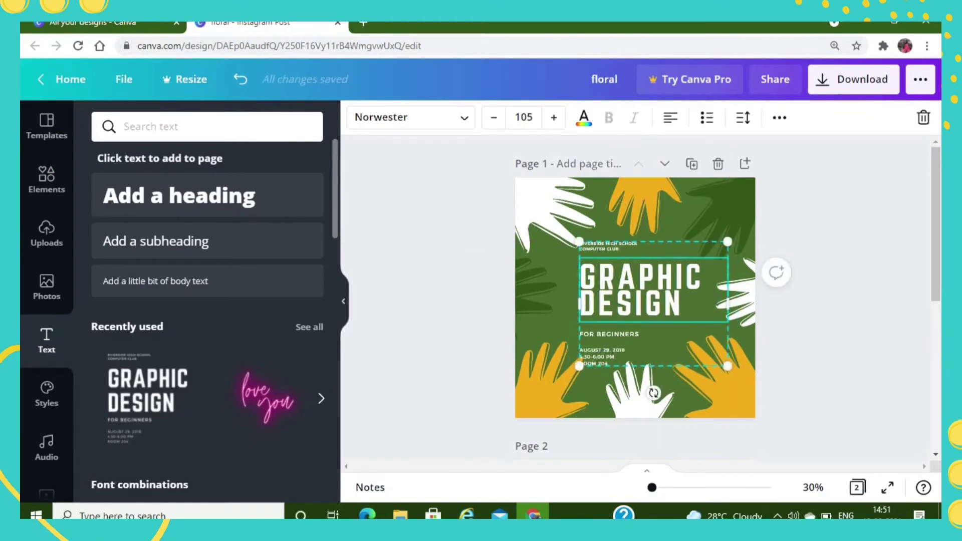
pyautogui.click(780, 356)
pyautogui.moveTo(650, 340); pyautogui.dragTo(294, 281)
# - Move the yellow hand at the page's top edge over the white corner hand and send it one level backward
pyautogui.click(46, 178)
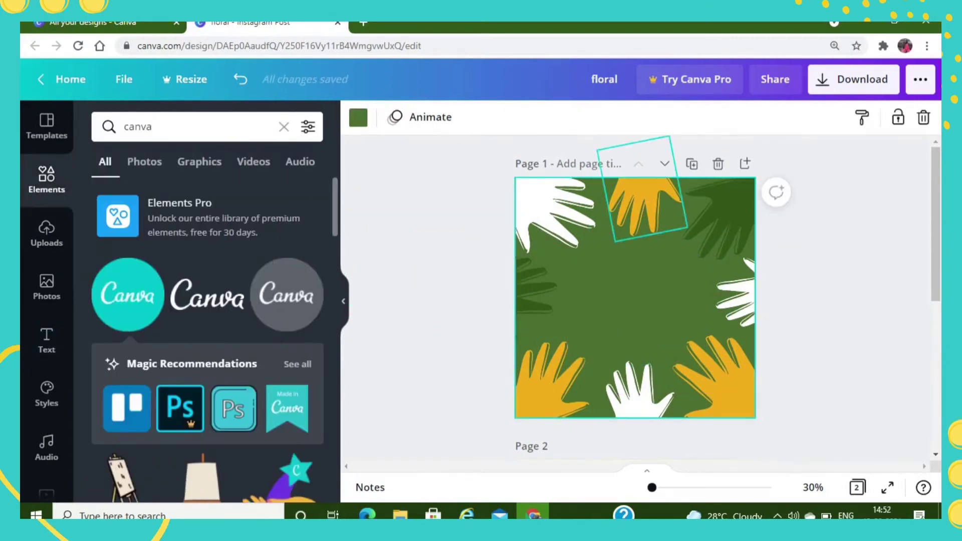
pyautogui.click(627, 198)
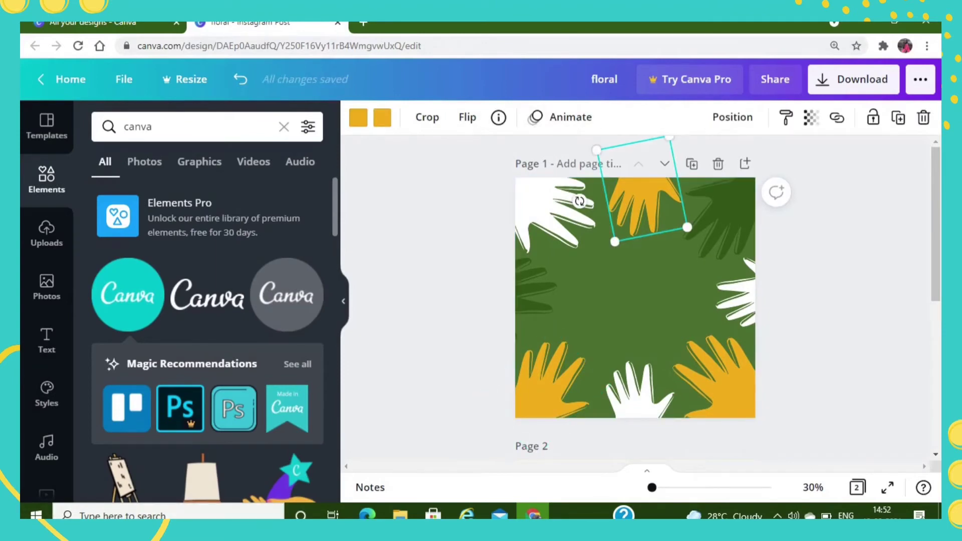
pyautogui.click(733, 117)
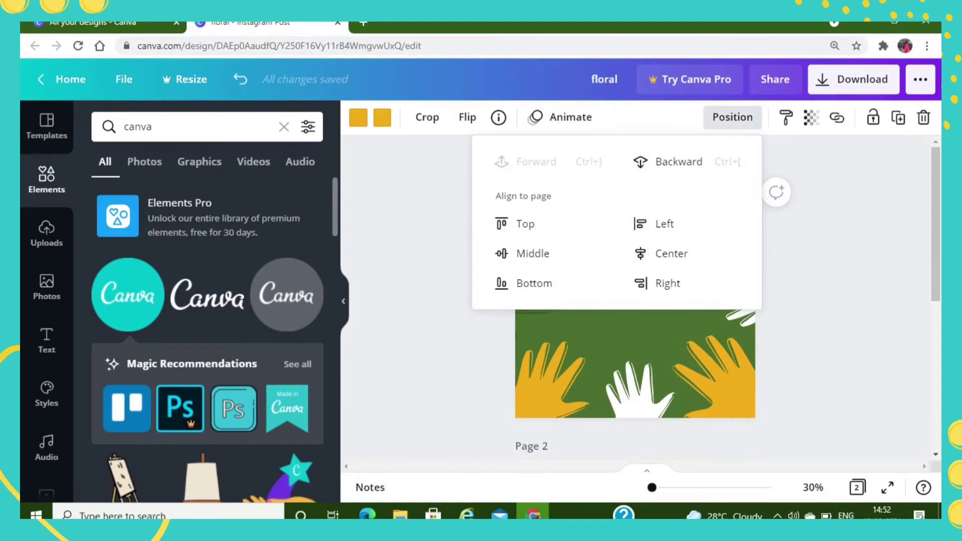
pyautogui.press('Escape')
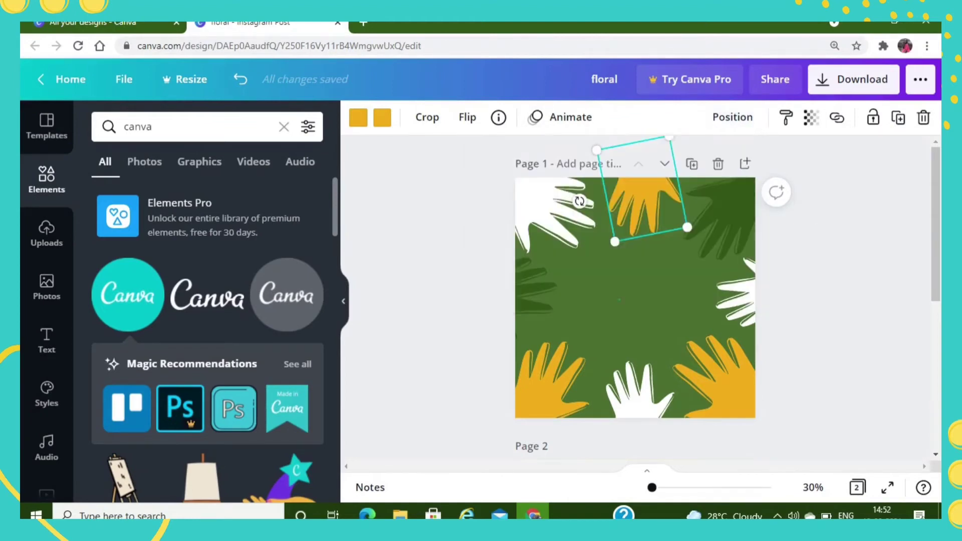
pyautogui.click(620, 299)
pyautogui.click(644, 205)
pyautogui.moveTo(644, 204); pyautogui.dragTo(586, 217)
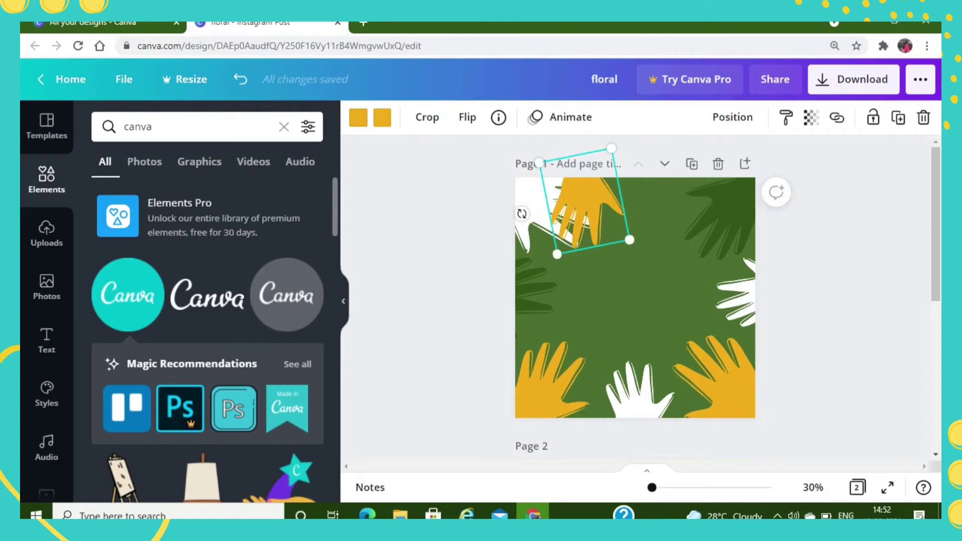
pyautogui.click(733, 117)
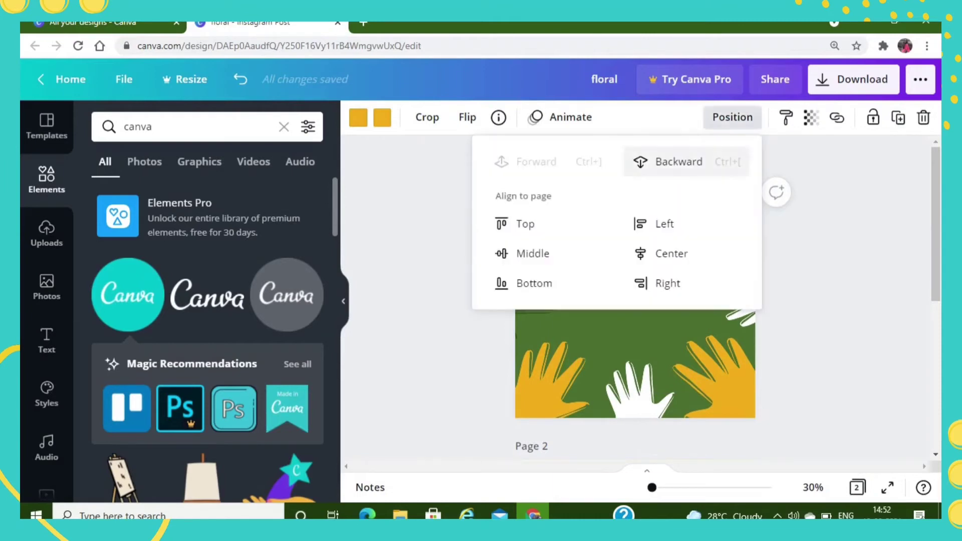
pyautogui.click(679, 161)
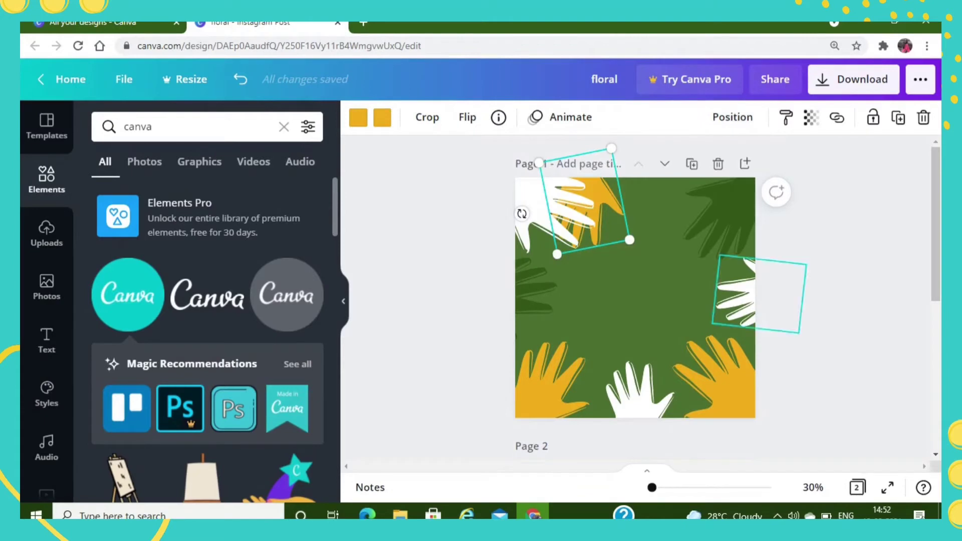
pyautogui.click(652, 286)
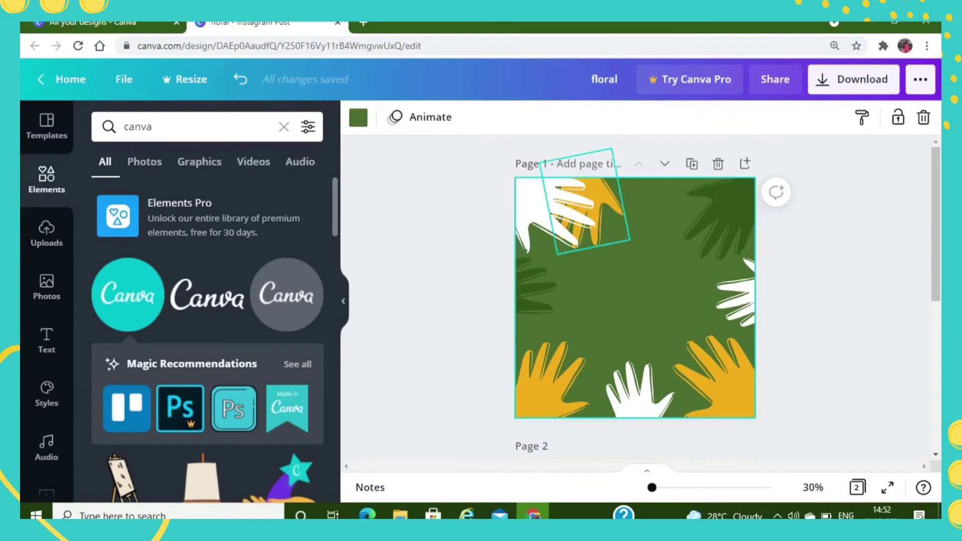
# - Send the white hand in the upper-left corner of the page one level backward, behind the yellow hand
pyautogui.click(546, 211)
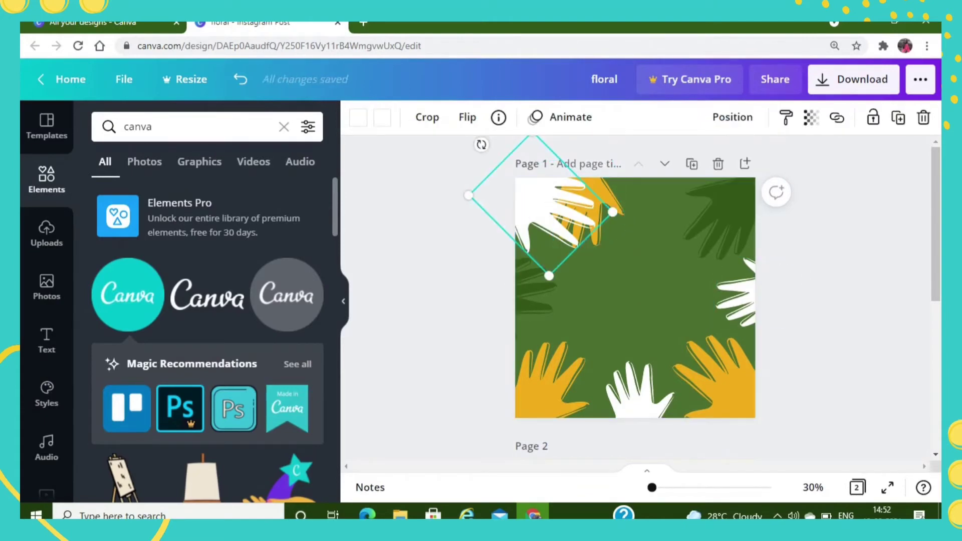
pyautogui.click(733, 116)
pyautogui.click(679, 161)
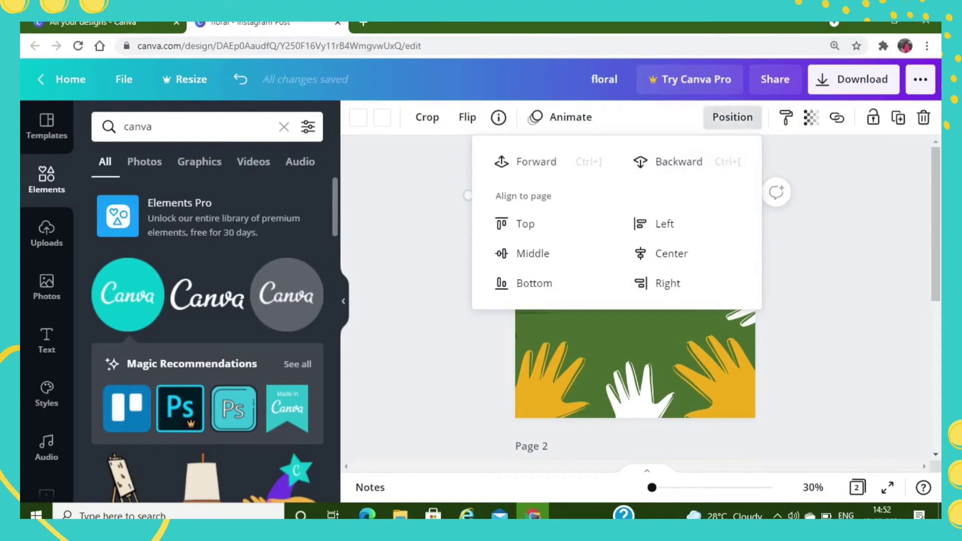
pyautogui.press('Escape')
pyautogui.click(646, 245)
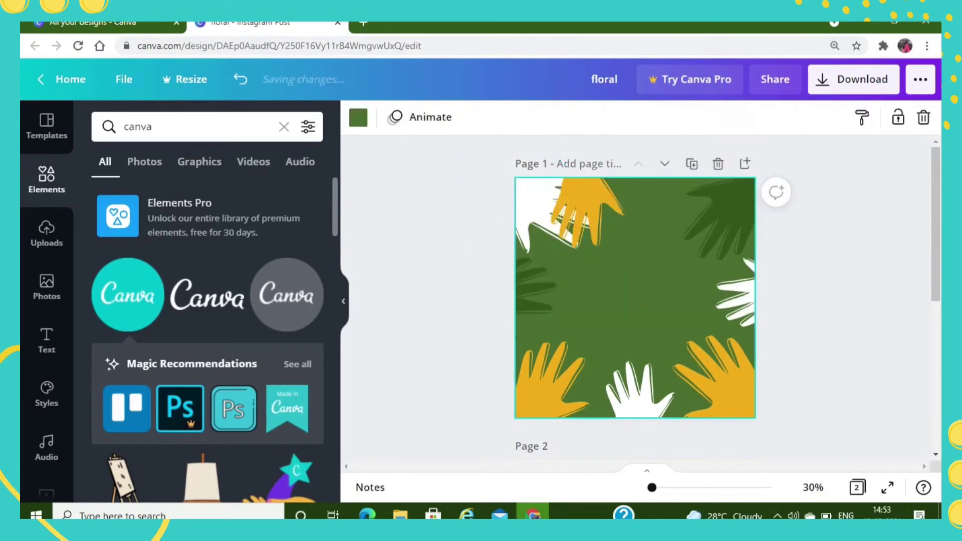
# - Bring the white corner hand one level forward, in front of the yellow hand
pyautogui.click(545, 195)
pyautogui.click(733, 117)
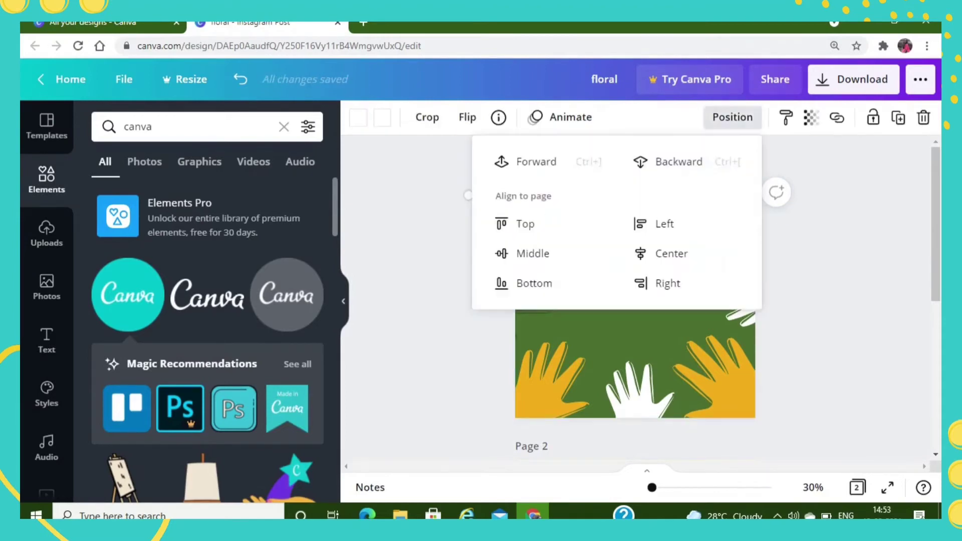
pyautogui.click(535, 161)
pyautogui.click(733, 117)
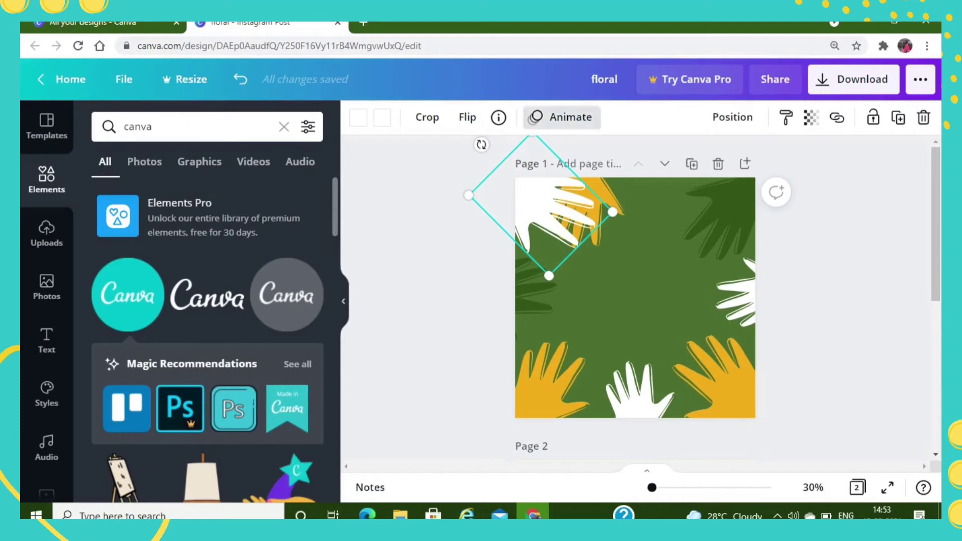
# - Preview the element animations, including Fade, on the white corner hand
pyautogui.click(561, 117)
pyautogui.click(275, 188)
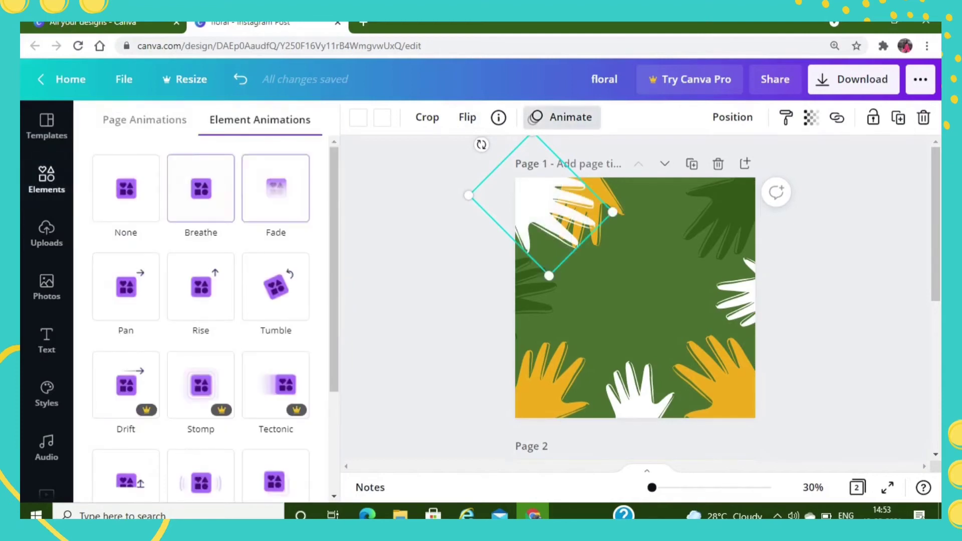
pyautogui.click(547, 210)
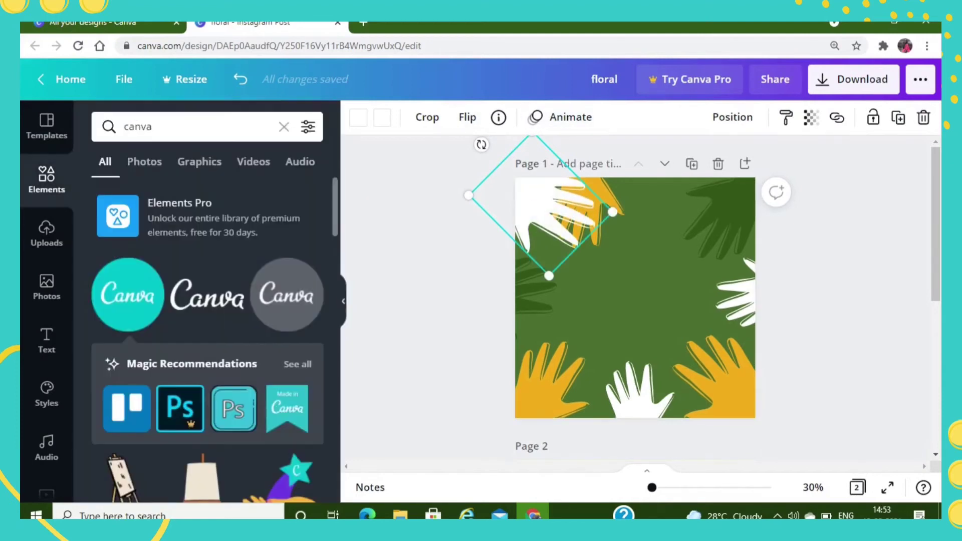
# - Move the yellow hand back to the page's top centre and flip it horizontally and vertically
pyautogui.moveTo(599, 202); pyautogui.dragTo(656, 204)
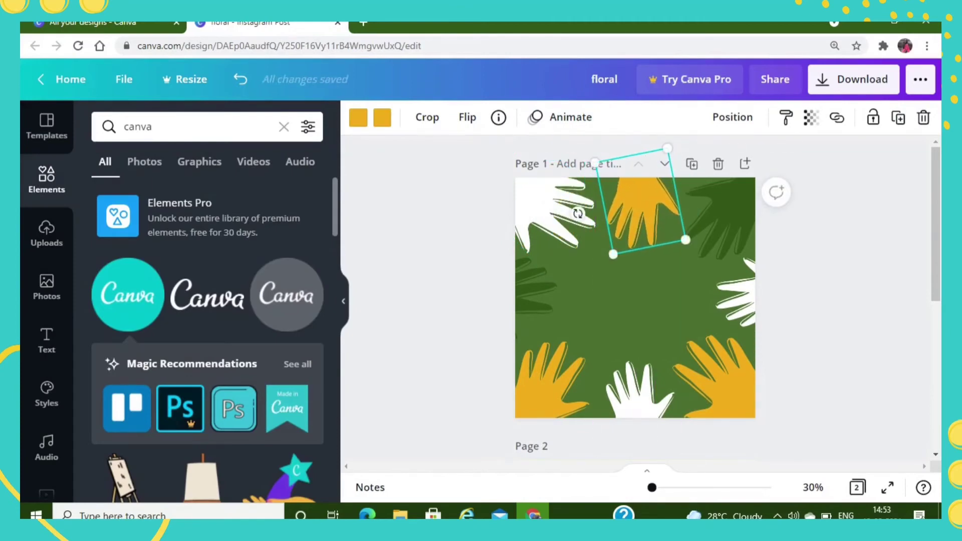
pyautogui.click(468, 117)
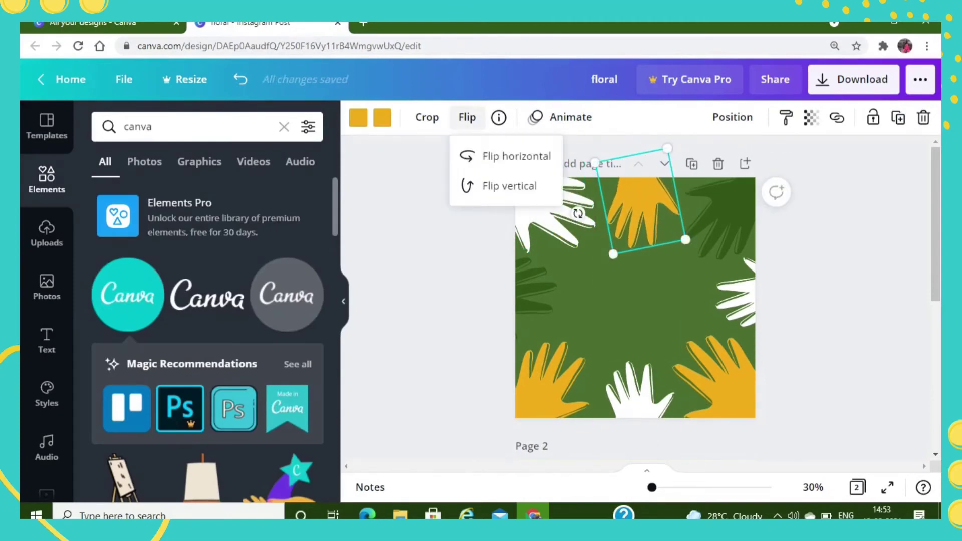
pyautogui.click(516, 156)
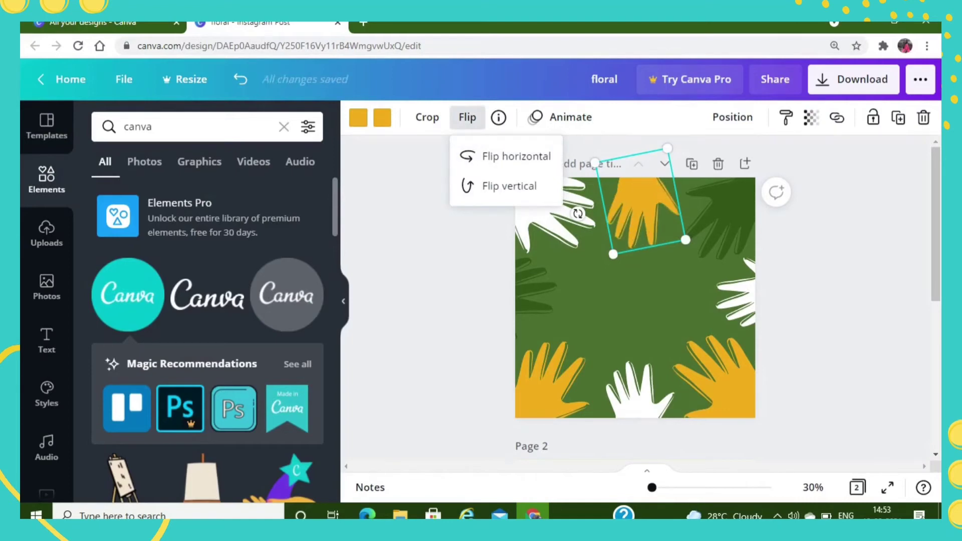
pyautogui.click(510, 186)
pyautogui.click(510, 186)
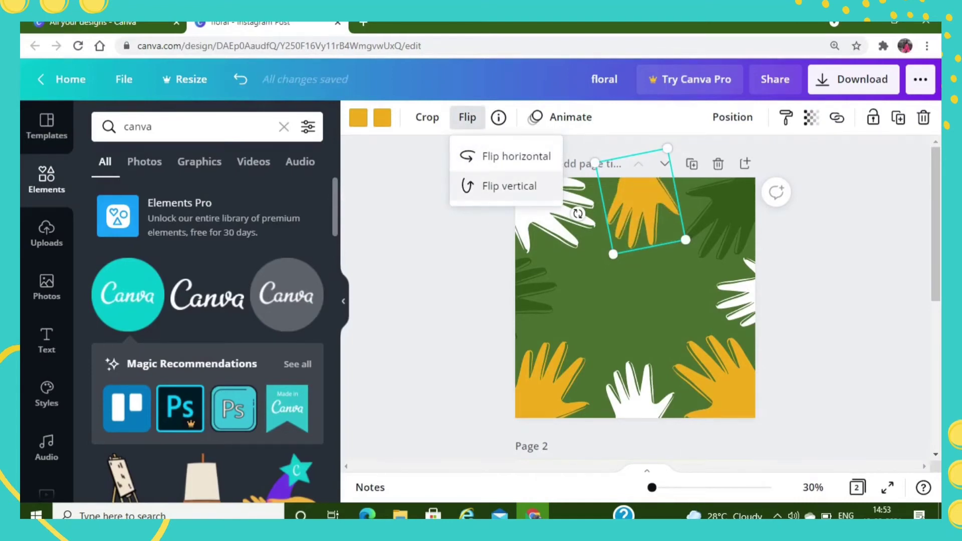
# - Undo the last flips of the yellow hand and deselect it
pyautogui.click(642, 203)
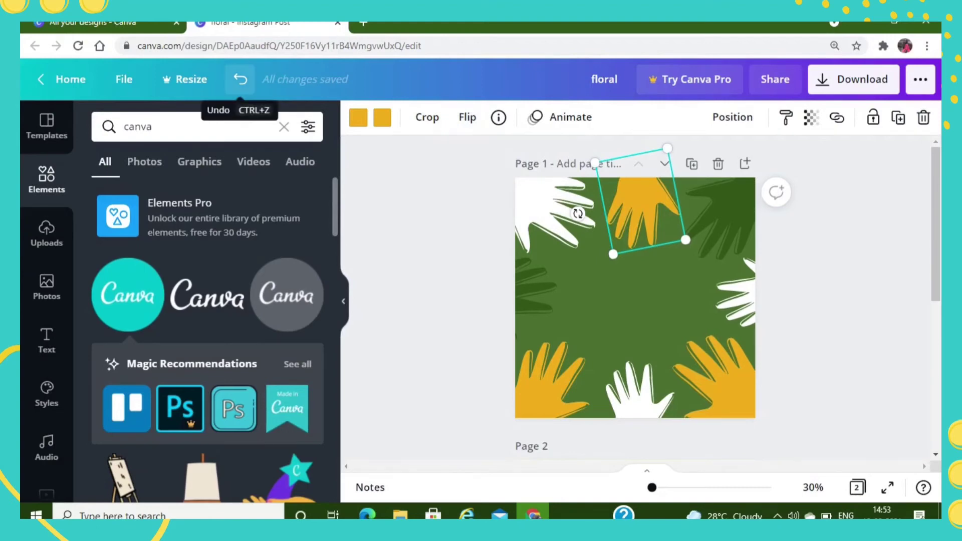
pyautogui.click(240, 80)
pyautogui.click(241, 79)
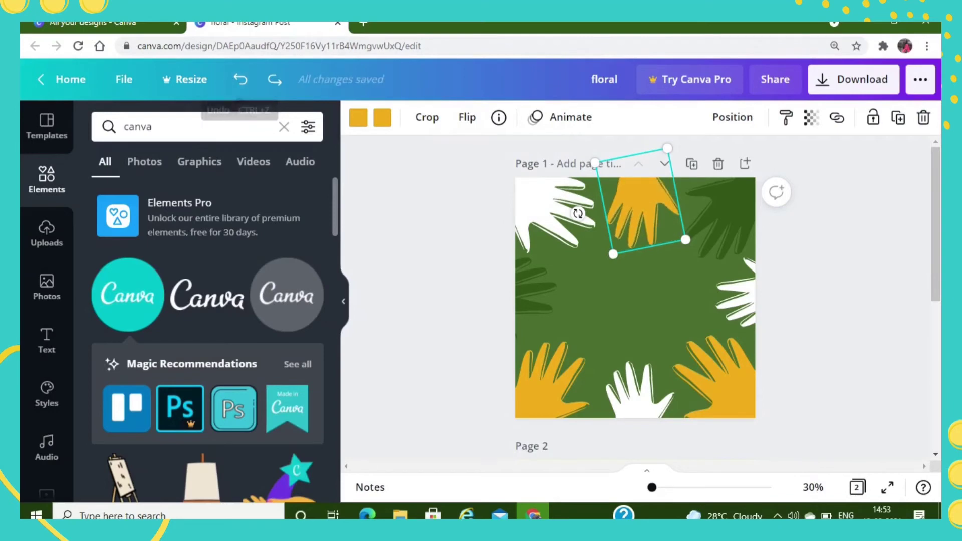
pyautogui.click(431, 205)
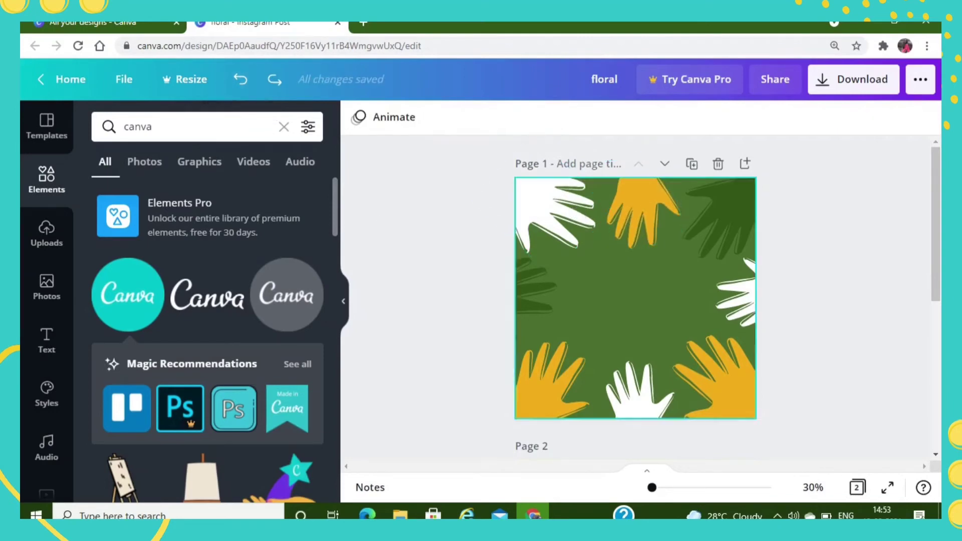
# - Duplicate page 1 and delete the original page
pyautogui.click(642, 205)
pyautogui.click(636, 290)
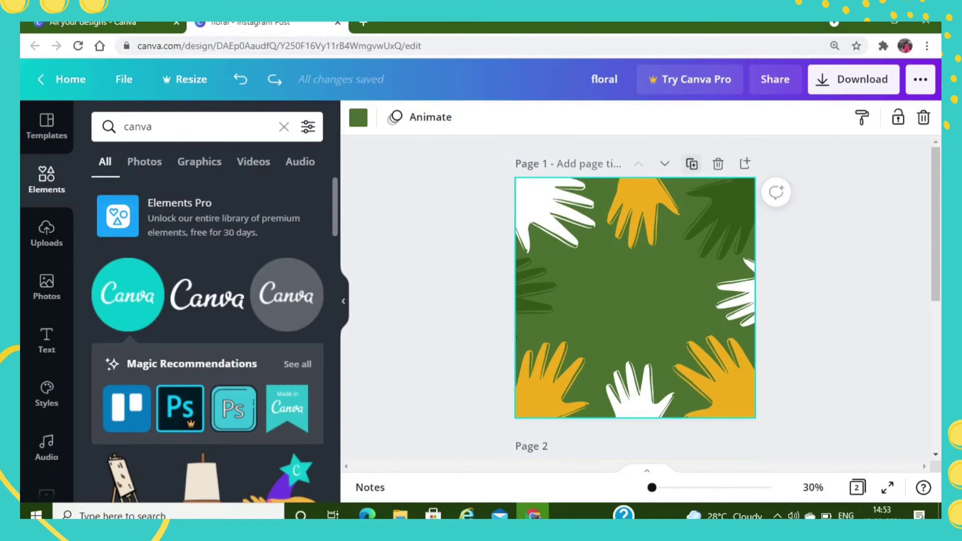
pyautogui.click(692, 164)
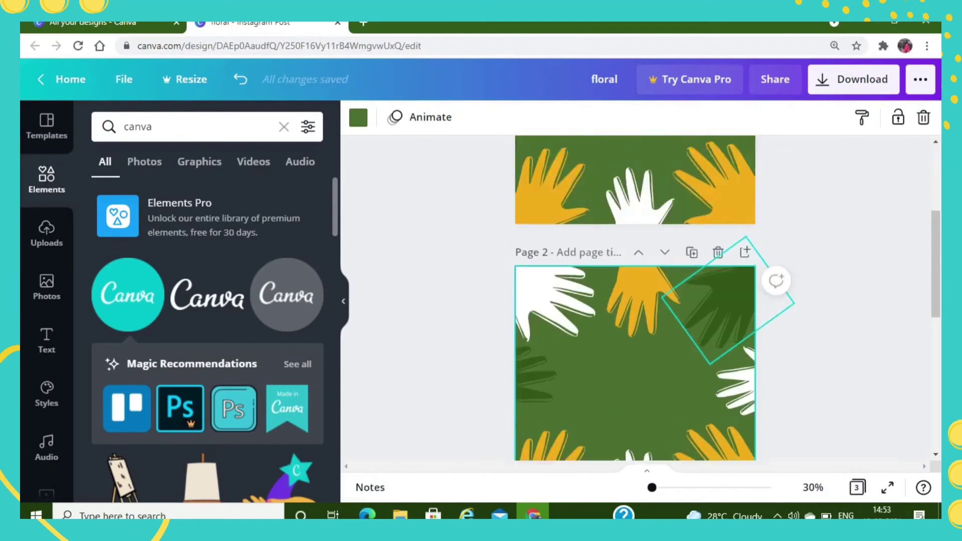
pyautogui.scroll(5, 718, 165)
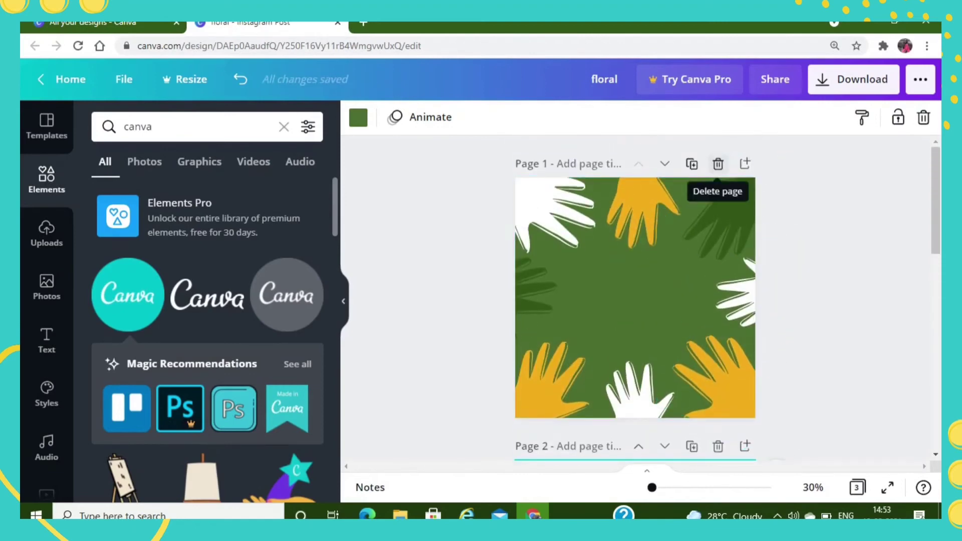
pyautogui.click(718, 164)
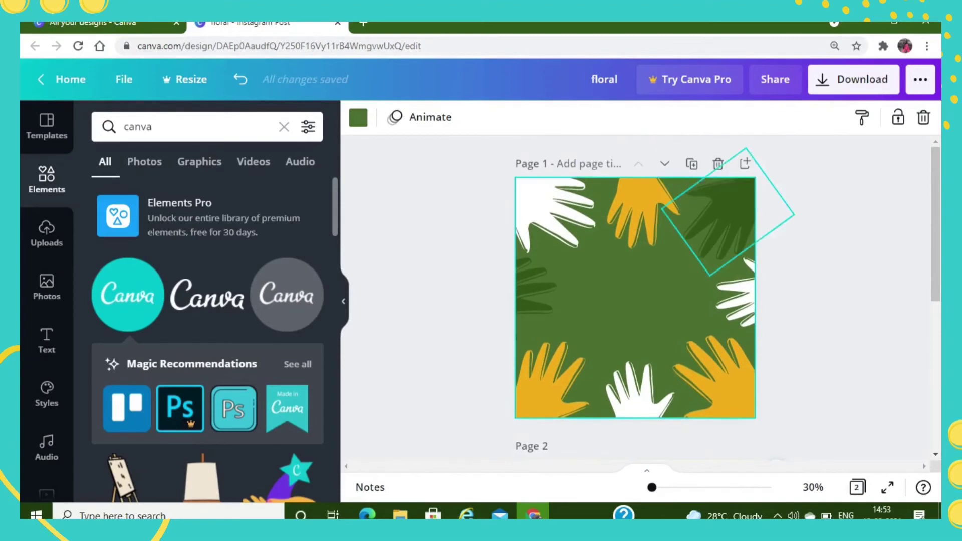
# - Add a new blank page after page 1 and return to page 1
pyautogui.click(745, 163)
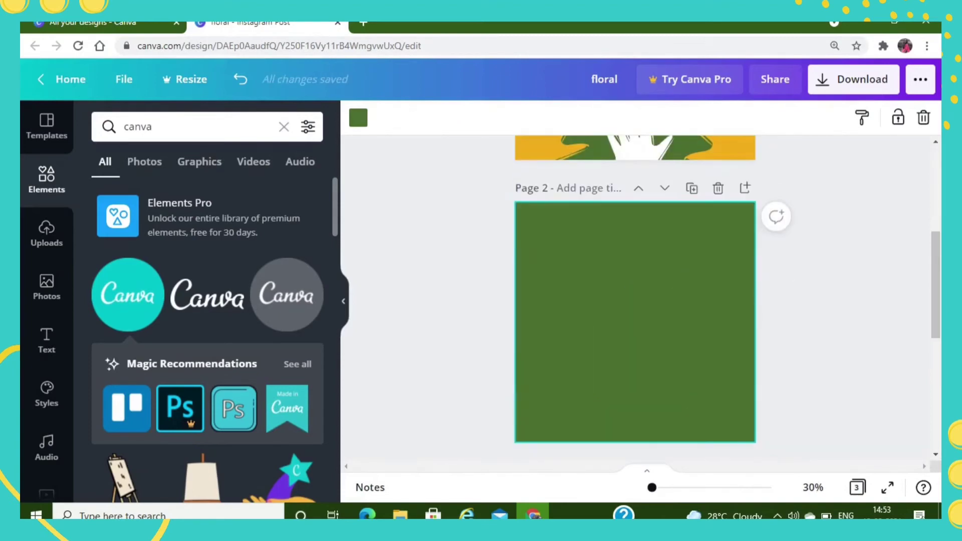
pyautogui.scroll(5, 727, 215)
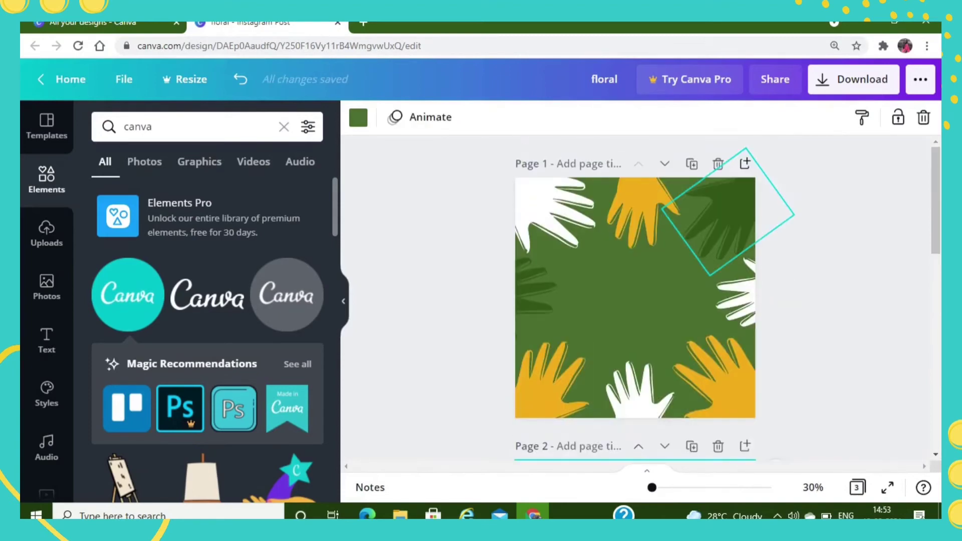
pyautogui.click(672, 279)
# - Add the recently used neon "love you" text to page 1 and recolour it with the document's golden yellow
pyautogui.click(47, 341)
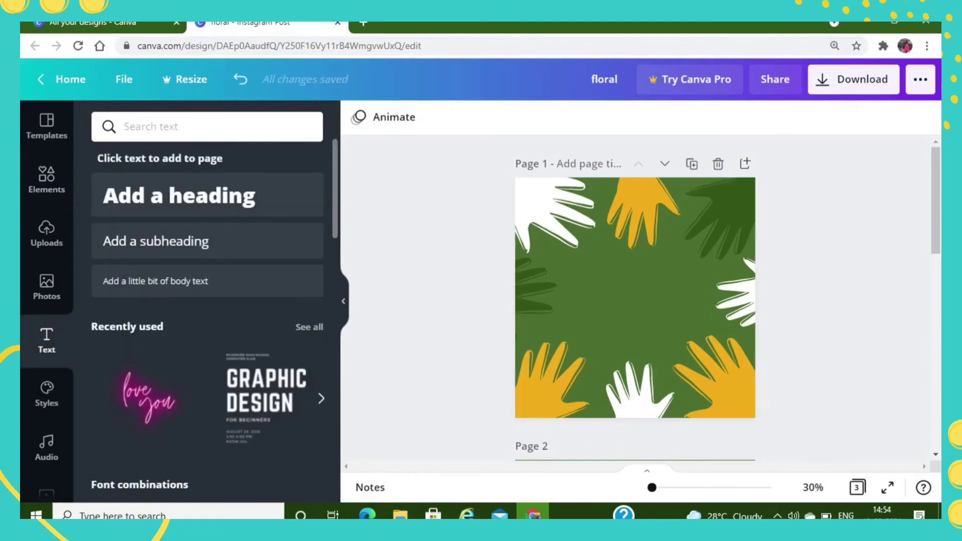
pyautogui.click(149, 399)
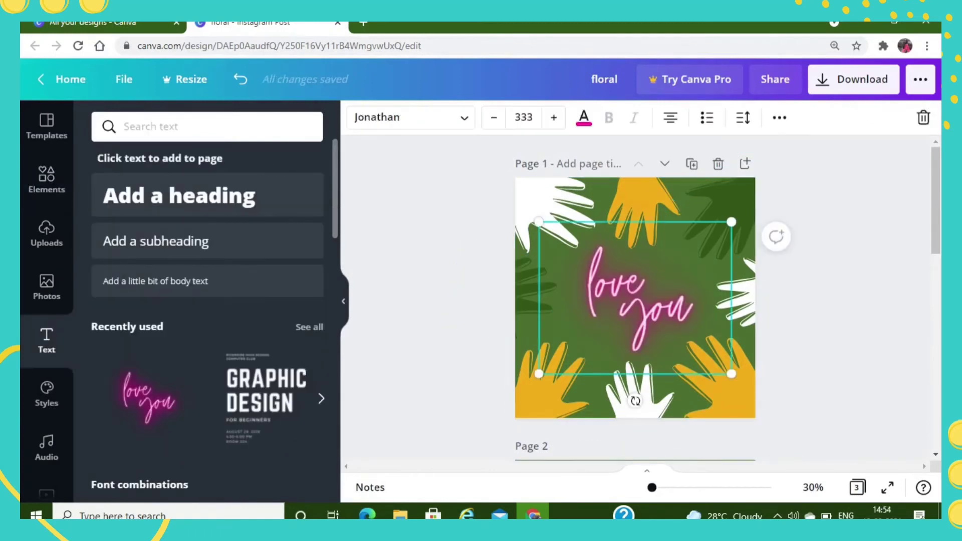
pyautogui.click(584, 117)
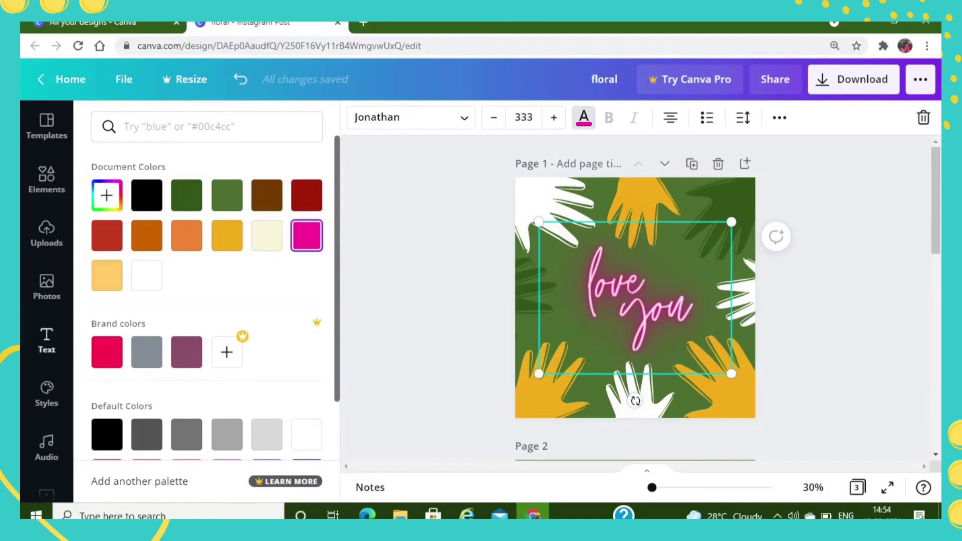
pyautogui.click(227, 236)
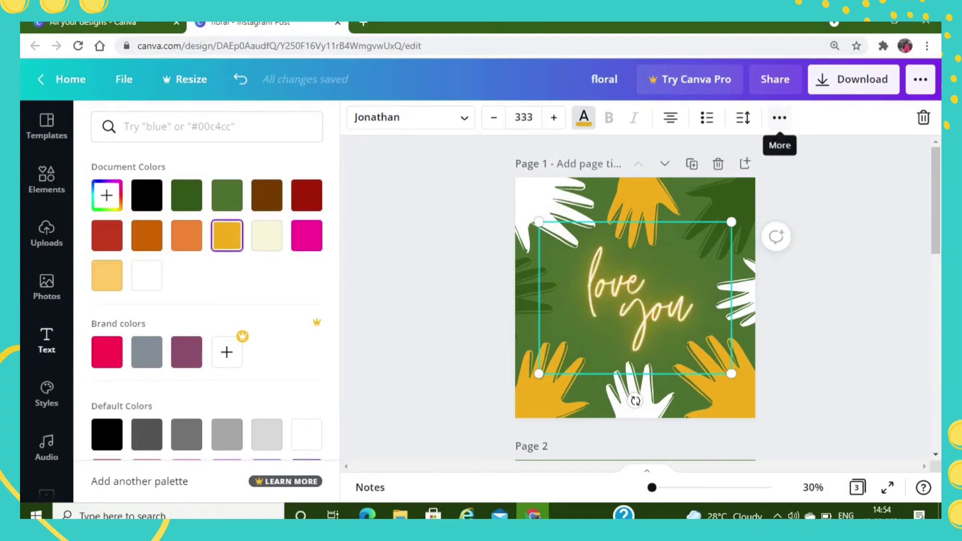
pyautogui.click(647, 301)
pyautogui.click(842, 301)
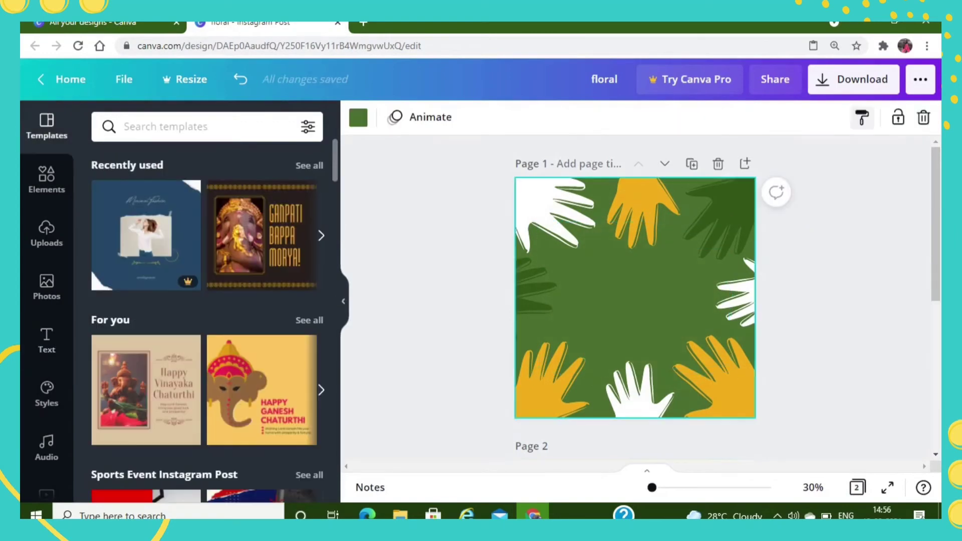
# - Copy the green page background's style onto the white hand at the page's right edge
pyautogui.click(709, 215)
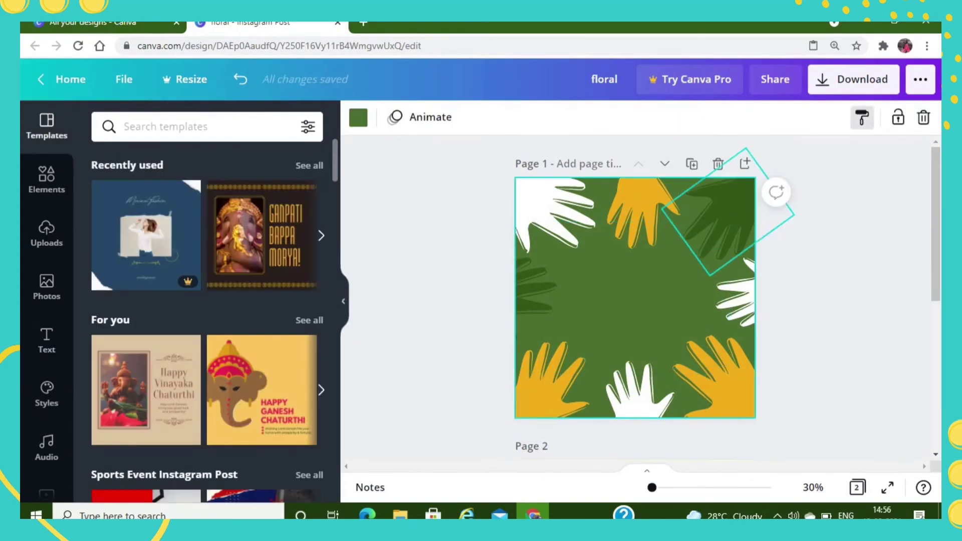
pyautogui.click(738, 296)
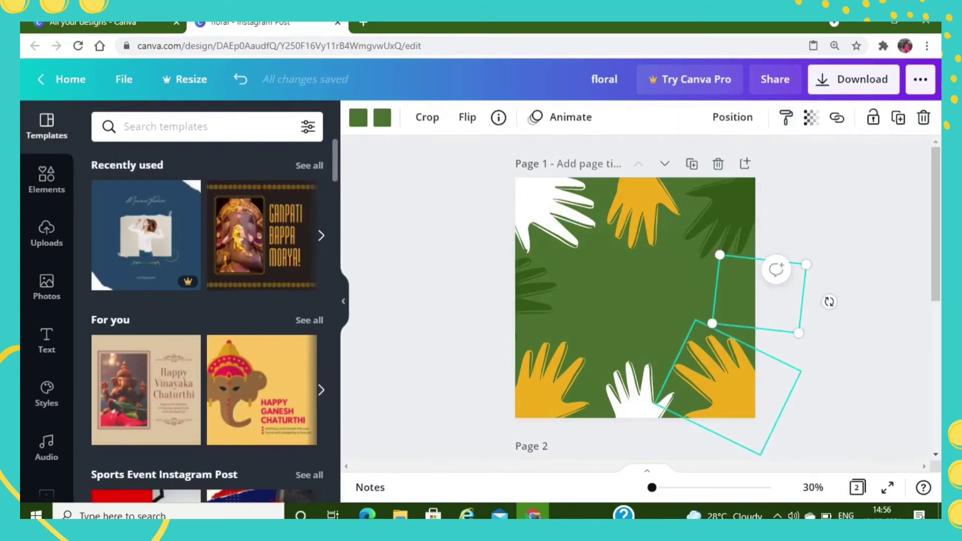
# - Copy the golden style of the hand in the page's lower-left corner onto the dark green hand in the upper-right corner
pyautogui.click(724, 383)
pyautogui.click(636, 396)
pyautogui.click(550, 388)
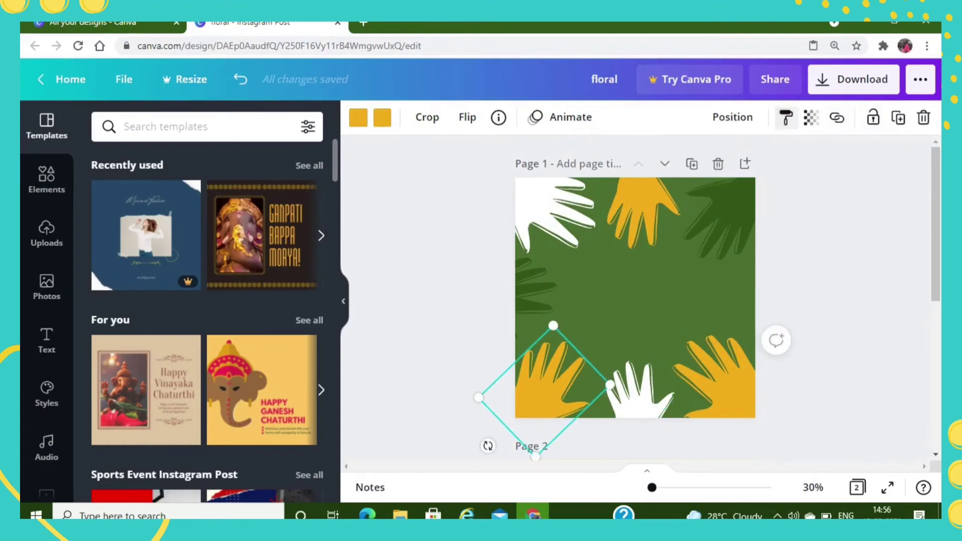
pyautogui.click(786, 117)
pyautogui.click(724, 215)
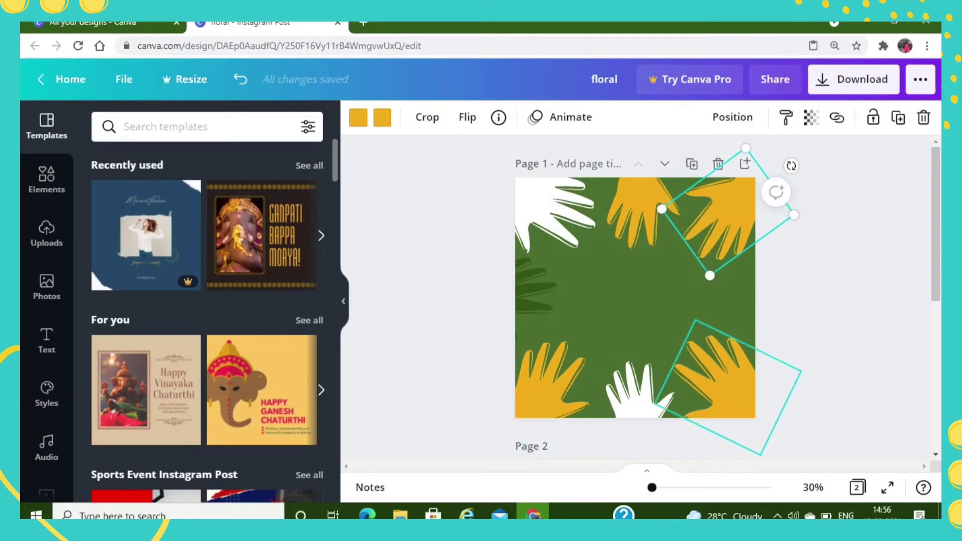
# - Copy the golden style of the lower-right hand onto the white hand in the page's upper-left corner
pyautogui.click(724, 383)
pyautogui.click(786, 118)
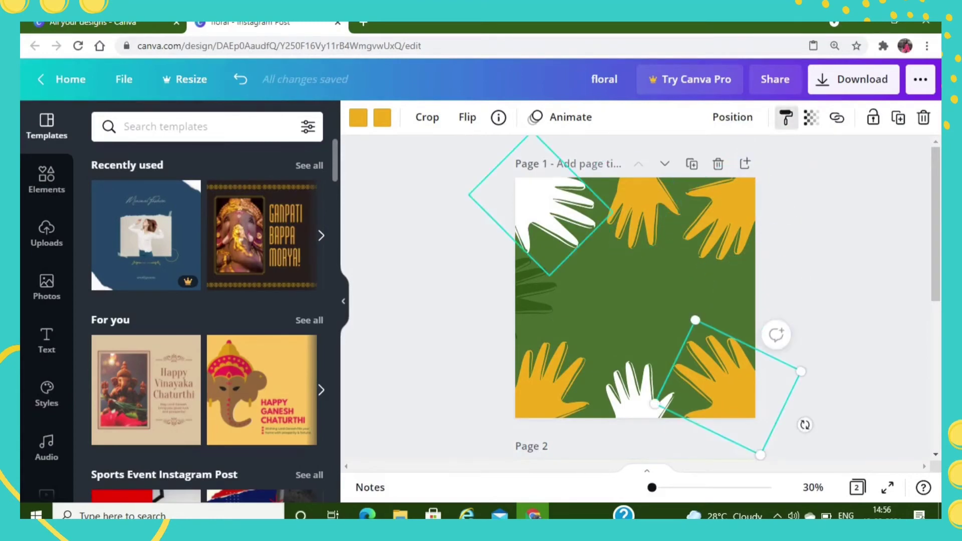
pyautogui.click(551, 211)
pyautogui.click(636, 396)
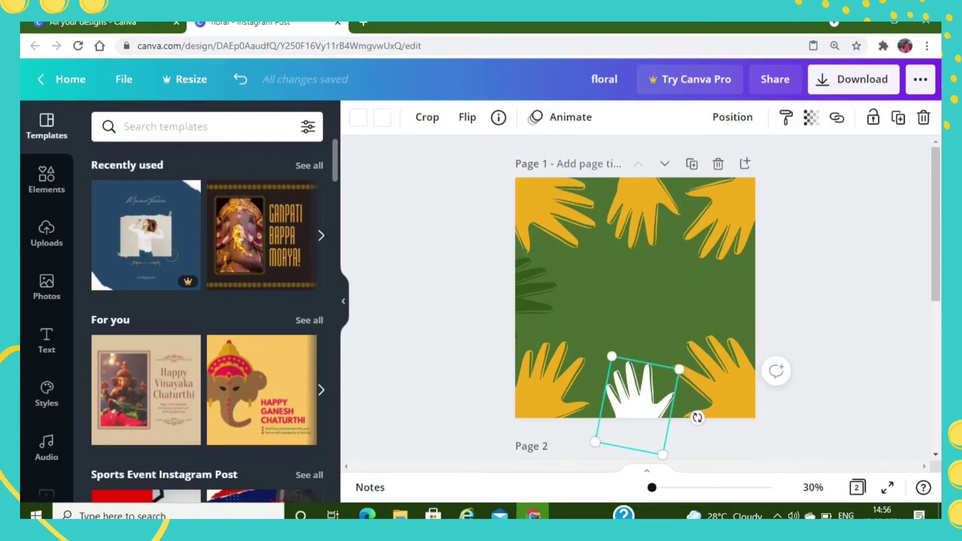
# - Copy the golden style of the upper-left hand onto the white bottom hand and the dark green hand on the left edge
pyautogui.click(552, 211)
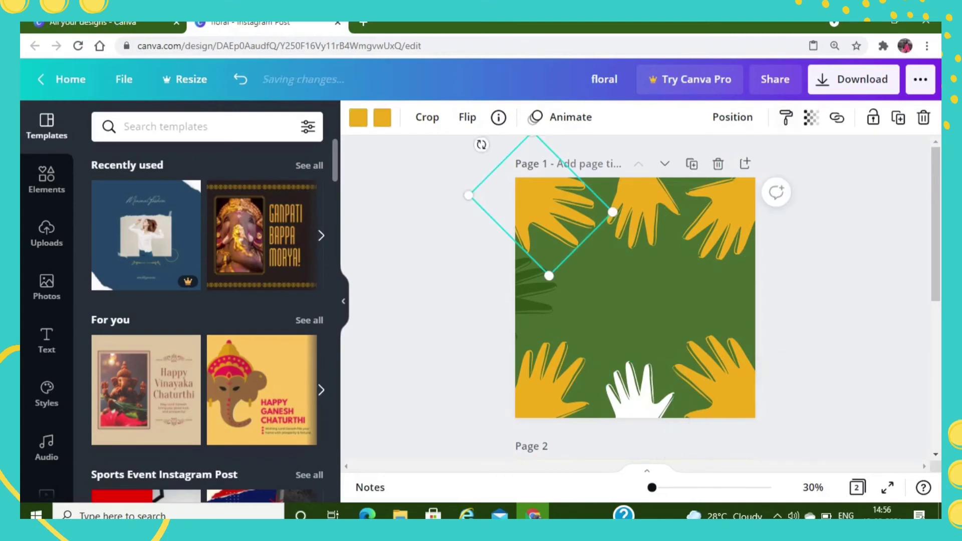
pyautogui.click(786, 117)
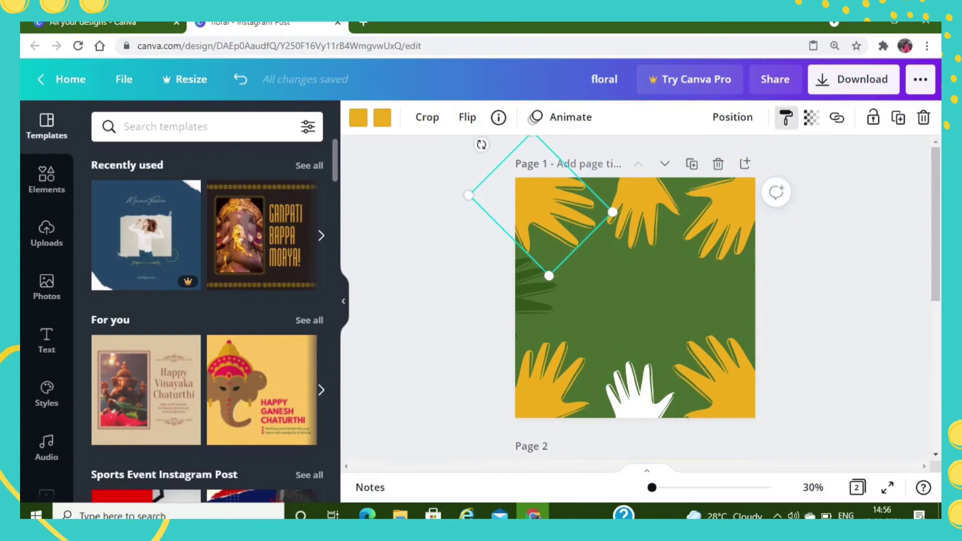
pyautogui.click(635, 396)
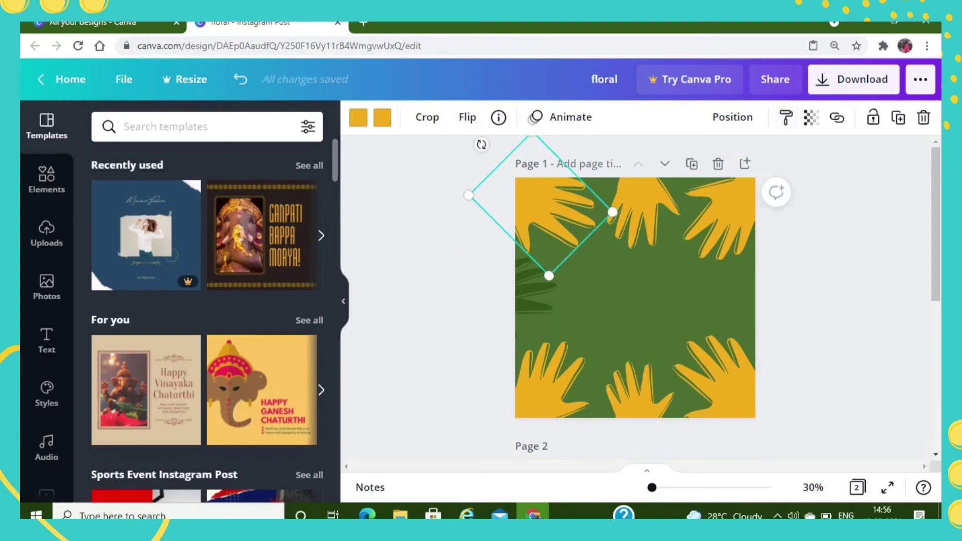
pyautogui.click(535, 288)
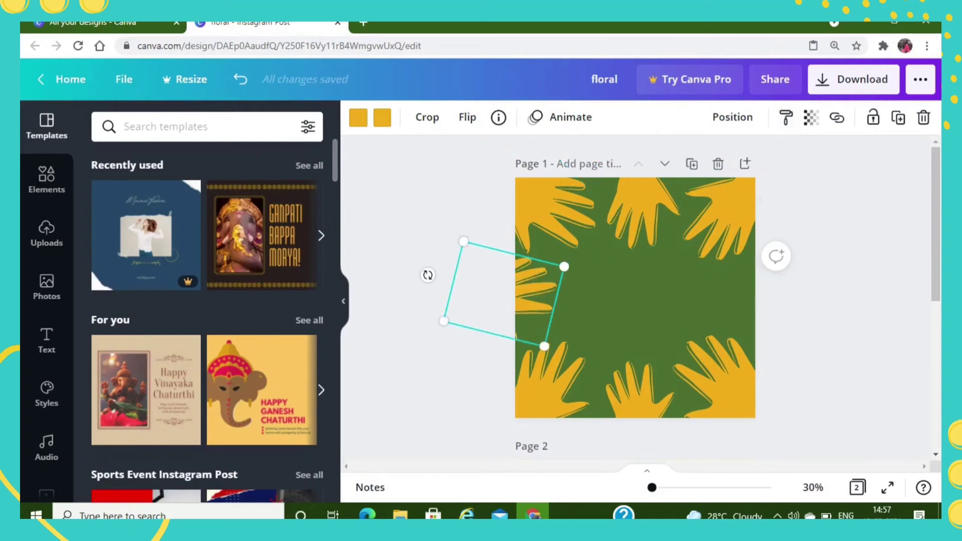
# - Undo the copied hand styles and the earlier changes back to page 1 with its neon "love you" text, and clear the selection
pyautogui.hotkey('ctrl', 'z')
pyautogui.hotkey('ctrl', 'z')
pyautogui.hotkey('ctrl', 'z')
pyautogui.hotkey('ctrl', 'z')
pyautogui.hotkey('ctrl', 'z')
pyautogui.hotkey('ctrl', 'z')
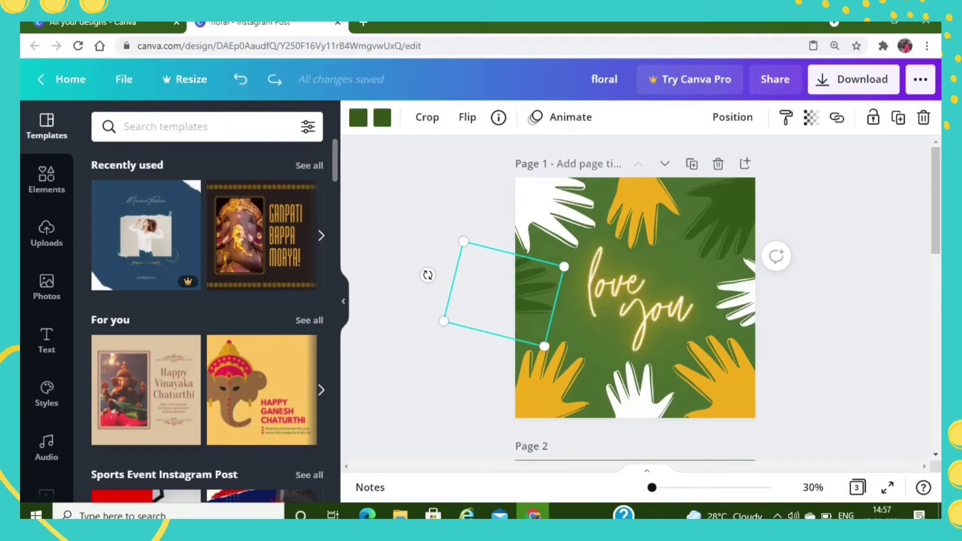
pyautogui.click(426, 216)
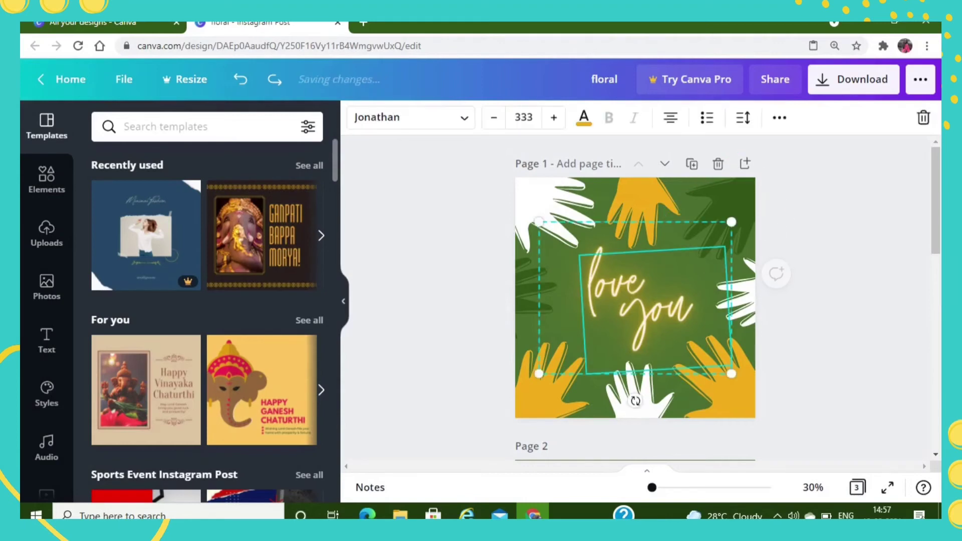
# - Move the neon "love you" text up to the upper part of page 1, keeping it horizontally centred
pyautogui.moveTo(637, 296); pyautogui.dragTo(639, 229)
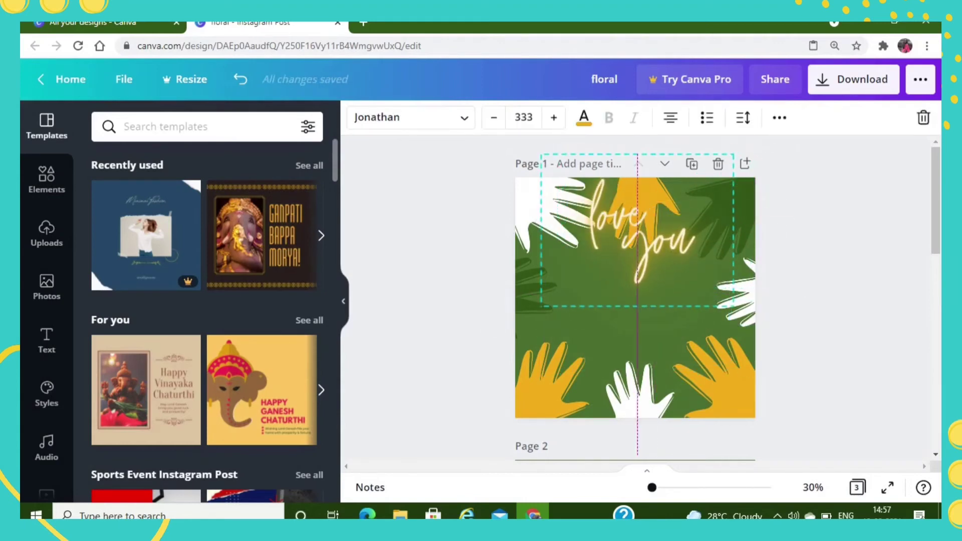
pyautogui.click(838, 269)
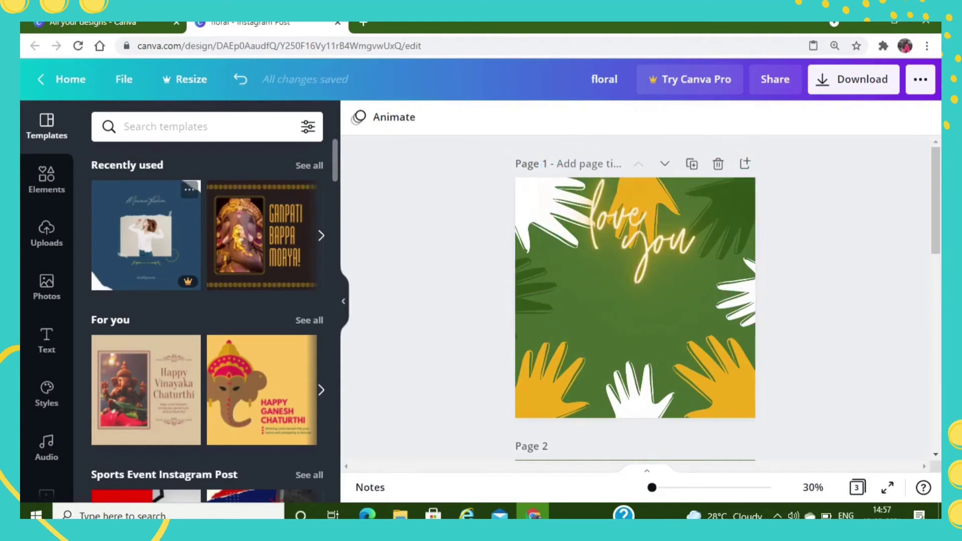
pyautogui.click(627, 231)
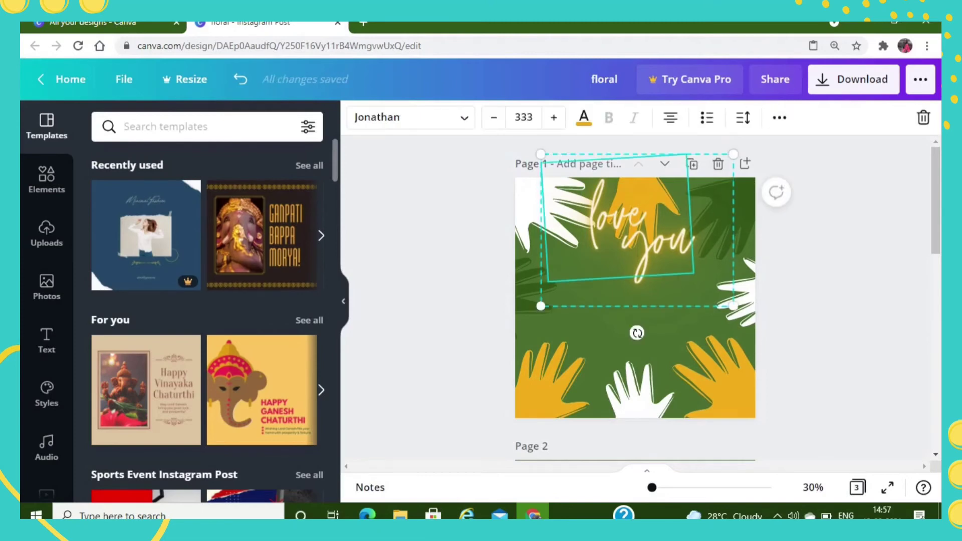
pyautogui.click(780, 118)
pyautogui.click(779, 118)
# - Add a subheading below the "love you" text on page 1 containing the person's first name
pyautogui.click(46, 341)
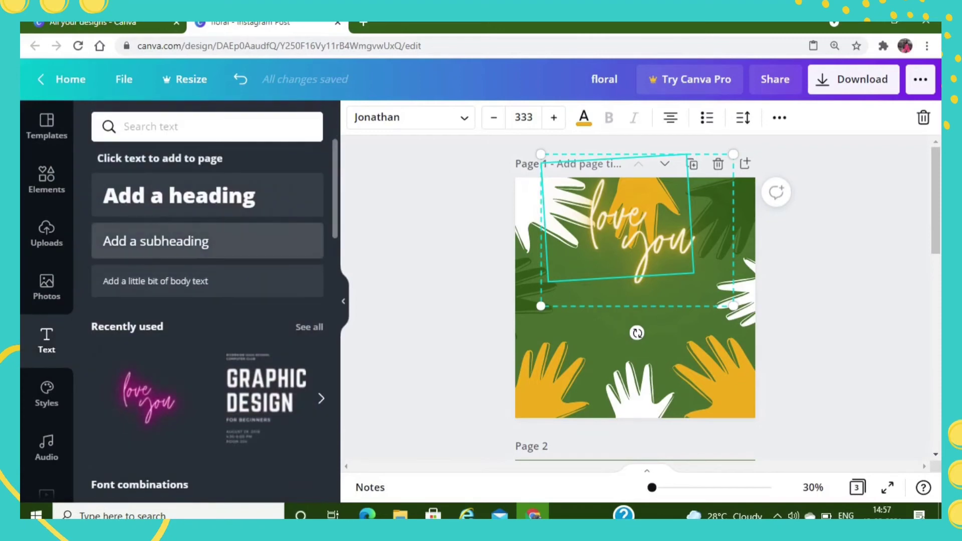
pyautogui.click(160, 242)
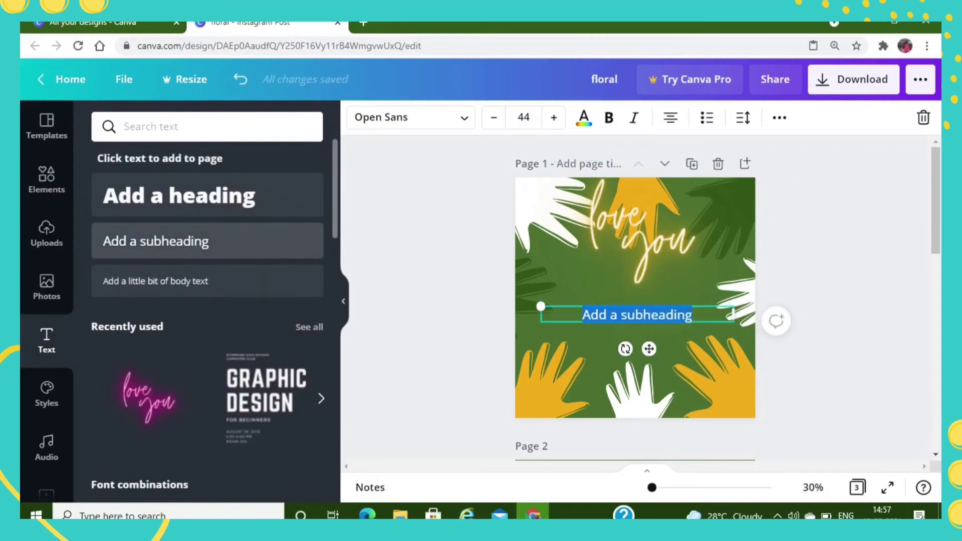
pyautogui.write('hetal')
pyautogui.press('Return')
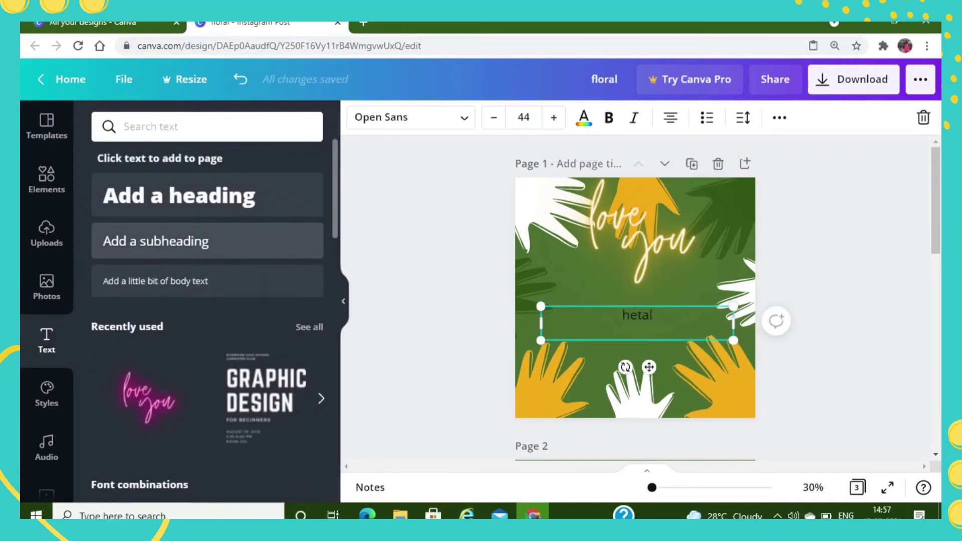
pyautogui.click(828, 220)
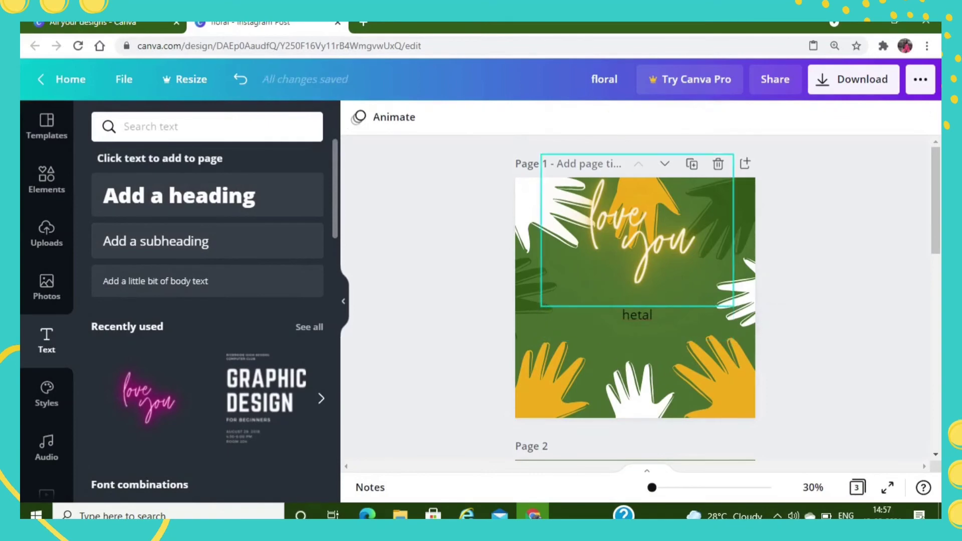
# - Copy the golden neon style of "love you" onto the name subheading and move the name up closer beneath it
pyautogui.click(658, 244)
pyautogui.click(780, 117)
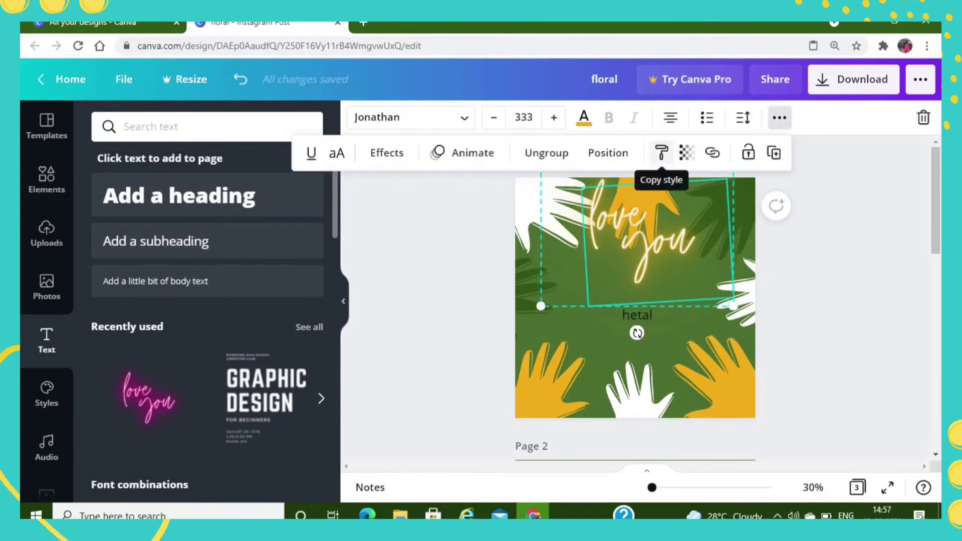
pyautogui.click(662, 153)
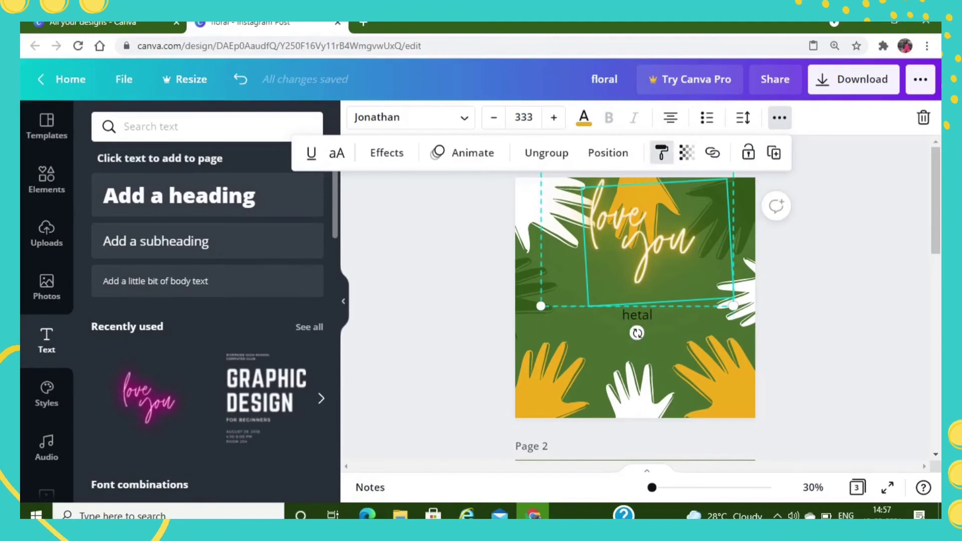
pyautogui.click(637, 332)
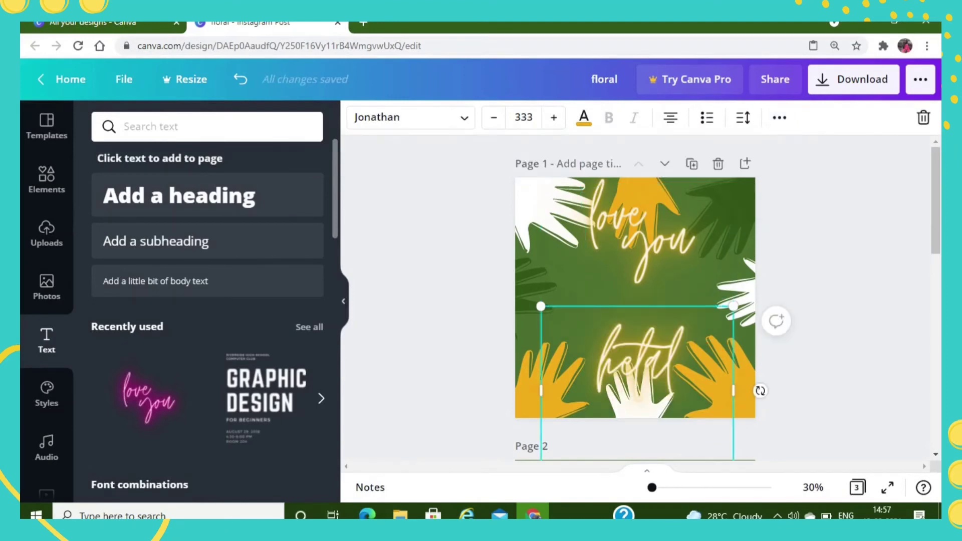
pyautogui.click(637, 351)
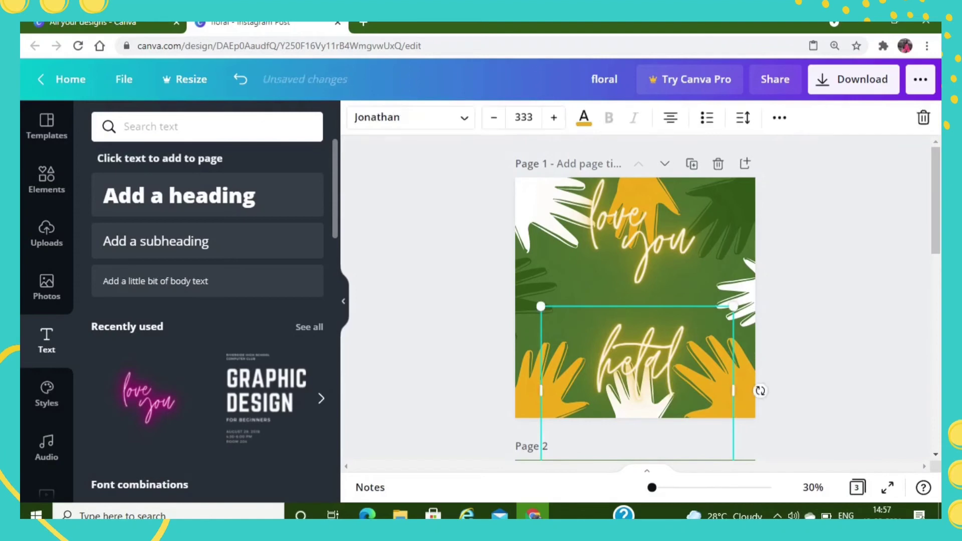
pyautogui.moveTo(637, 351); pyautogui.dragTo(636, 295)
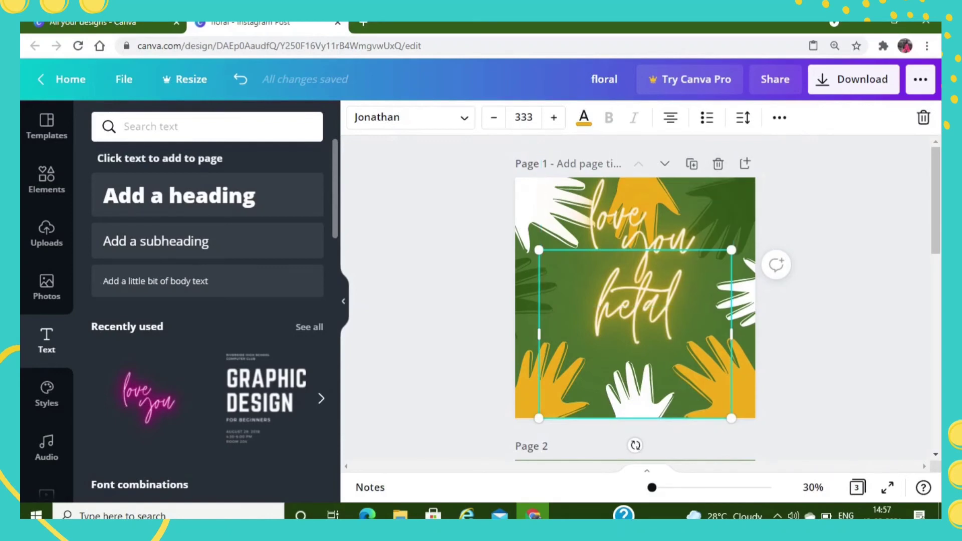
# - Try the Horizon and Gagalin fonts on the name text
pyautogui.click(401, 117)
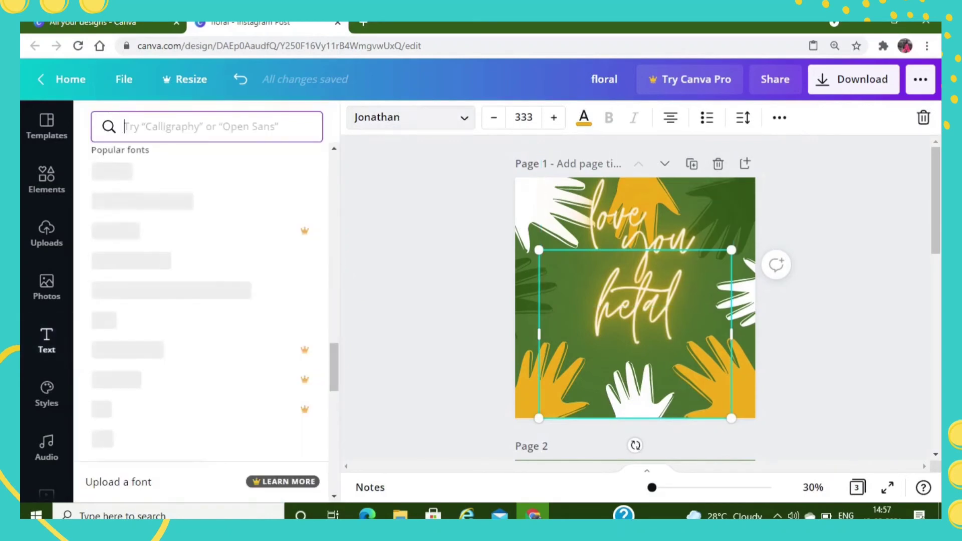
pyautogui.click(150, 258)
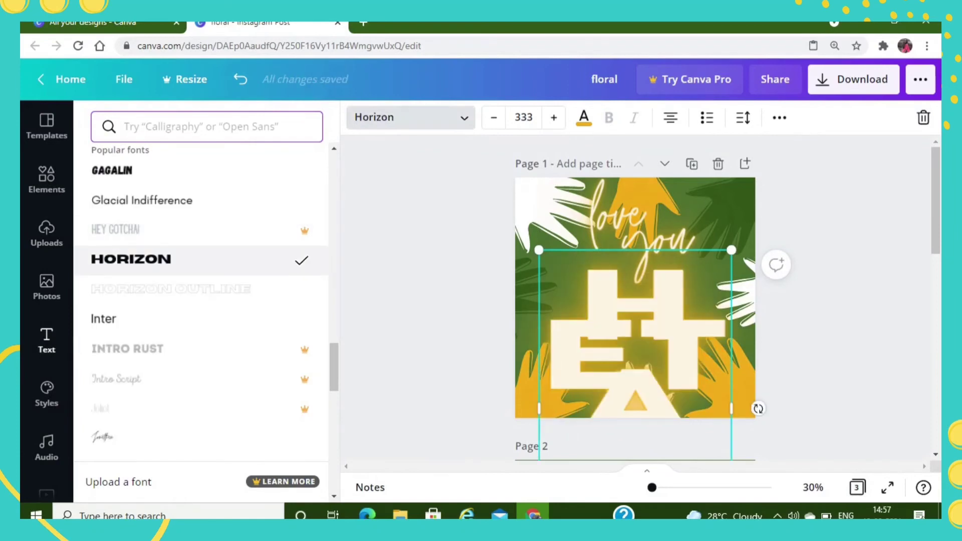
pyautogui.click(150, 171)
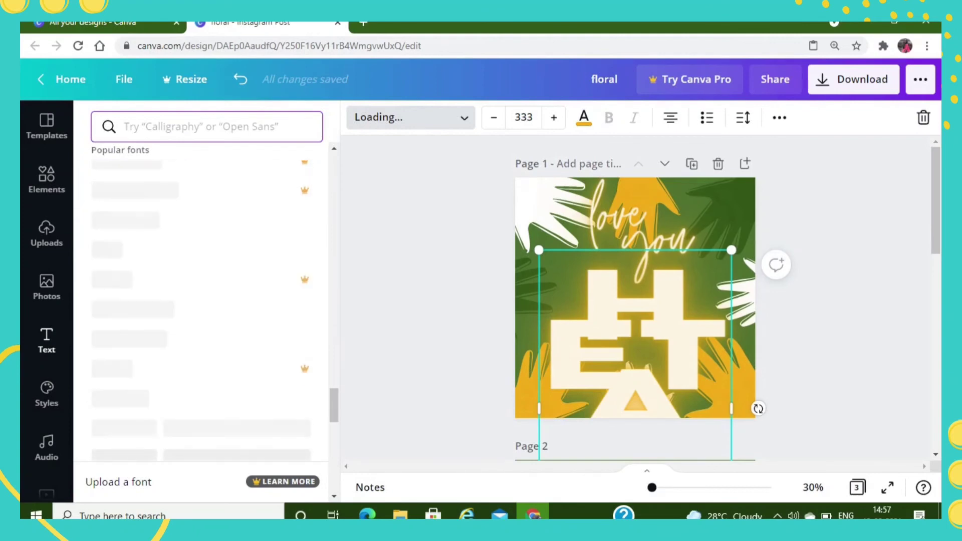
# - Set the name text's font size to 21 and move it down to just above the bottom hands
pyautogui.click(524, 117)
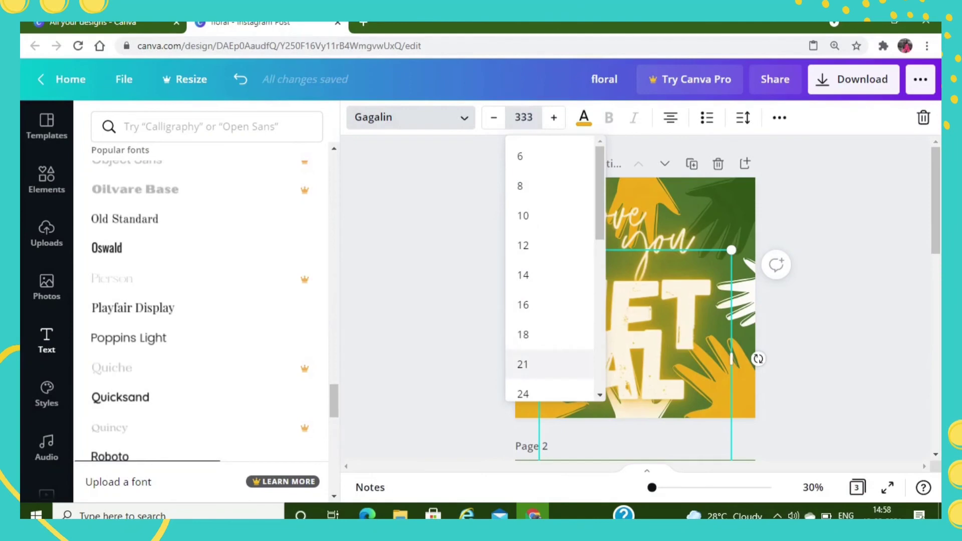
pyautogui.click(522, 365)
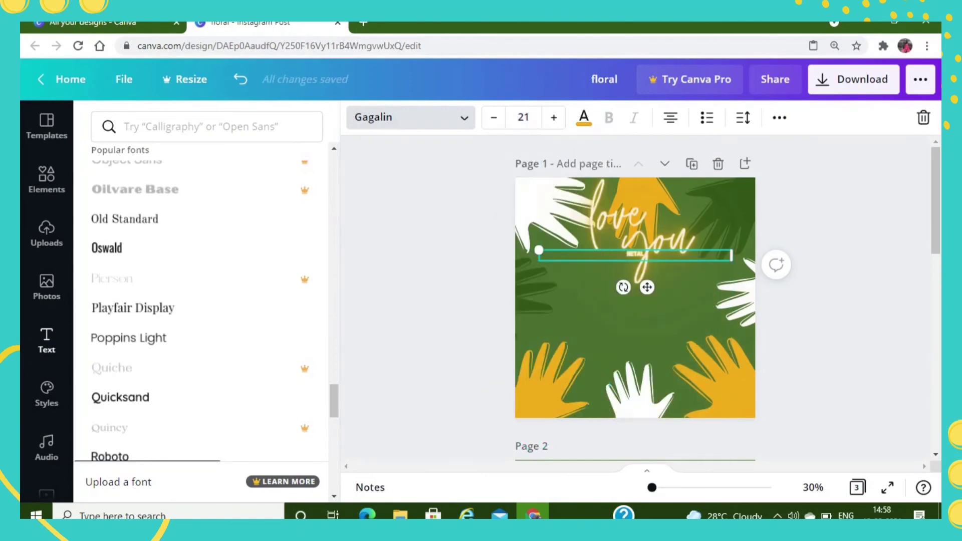
pyautogui.moveTo(647, 287); pyautogui.dragTo(647, 365)
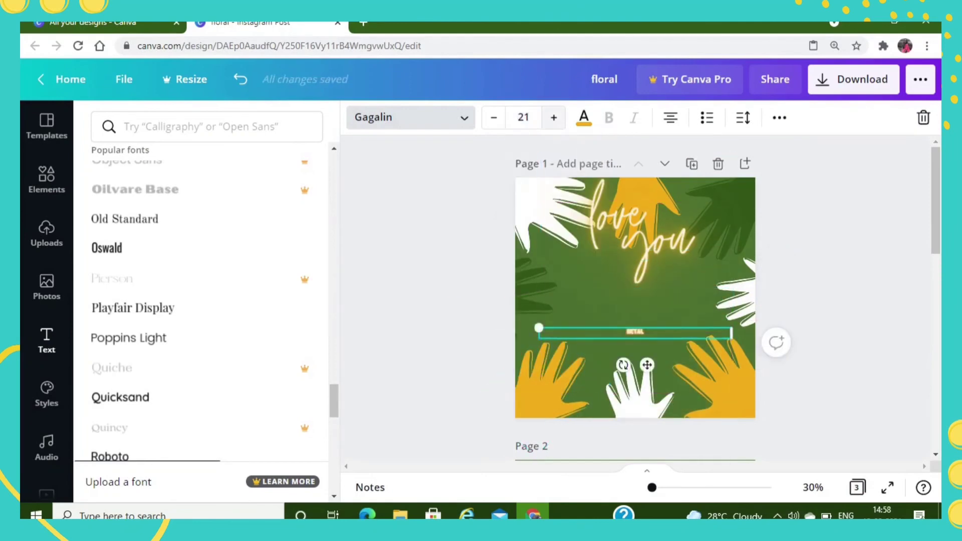
# - Enlarge the name text to font size 49 and change its font to Oswald
pyautogui.hotkey('ctrl', 'shift', '.')
pyautogui.hotkey('ctrl', 'shift', '.')
pyautogui.hotkey('ctrl', 'shift', '.')
pyautogui.hotkey('ctrl', 'shift', '.')
pyautogui.hotkey('ctrl', 'shift', '.')
pyautogui.hotkey('ctrl', 'shift', '.')
pyautogui.hotkey('ctrl', 'shift', '.')
pyautogui.hotkey('ctrl', 'shift', '.')
pyautogui.hotkey('ctrl', 'shift', '.')
pyautogui.hotkey('ctrl', 'shift', '.')
pyautogui.hotkey('ctrl', 'shift', '.')
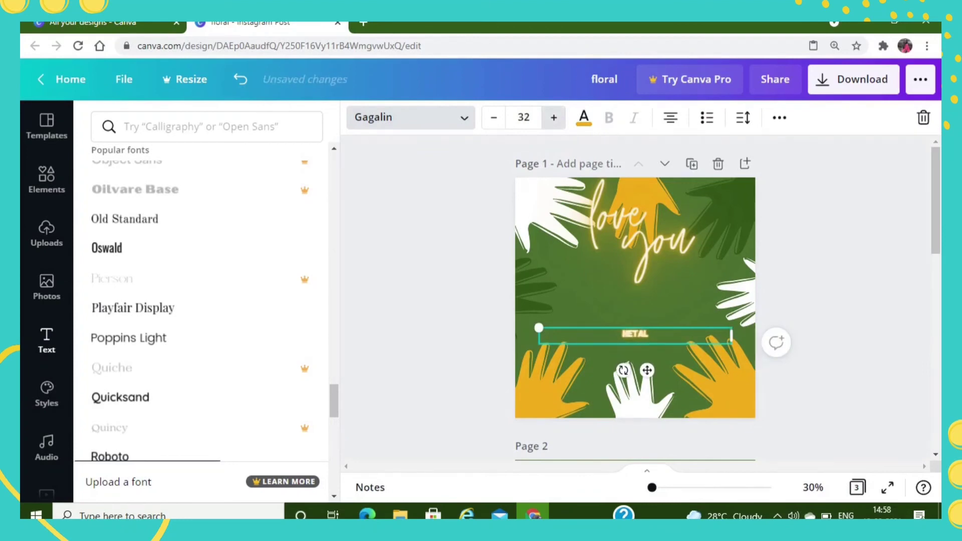
pyautogui.hotkey('ctrl', 'shift', '.')
pyautogui.hotkey('ctrl', 'shift', '.')
pyautogui.hotkey('ctrl', 'shift', '.')
pyautogui.hotkey('ctrl', 'shift', '.')
pyautogui.hotkey('ctrl', 'shift', '.')
pyautogui.hotkey('ctrl', 'shift', '.')
pyautogui.hotkey('ctrl', 'shift', '.')
pyautogui.hotkey('ctrl', 'shift', '.')
pyautogui.hotkey('ctrl', 'shift', '.')
pyautogui.hotkey('ctrl', 'shift', '.')
pyautogui.hotkey('ctrl', 'shift', '.')
pyautogui.hotkey('ctrl', 'shift', '.')
pyautogui.hotkey('ctrl', 'shift', '.')
pyautogui.hotkey('ctrl', 'shift', '.')
pyautogui.hotkey('ctrl', 'shift', '.')
pyautogui.hotkey('ctrl', 'shift', '.')
pyautogui.hotkey('ctrl', 'shift', '.')
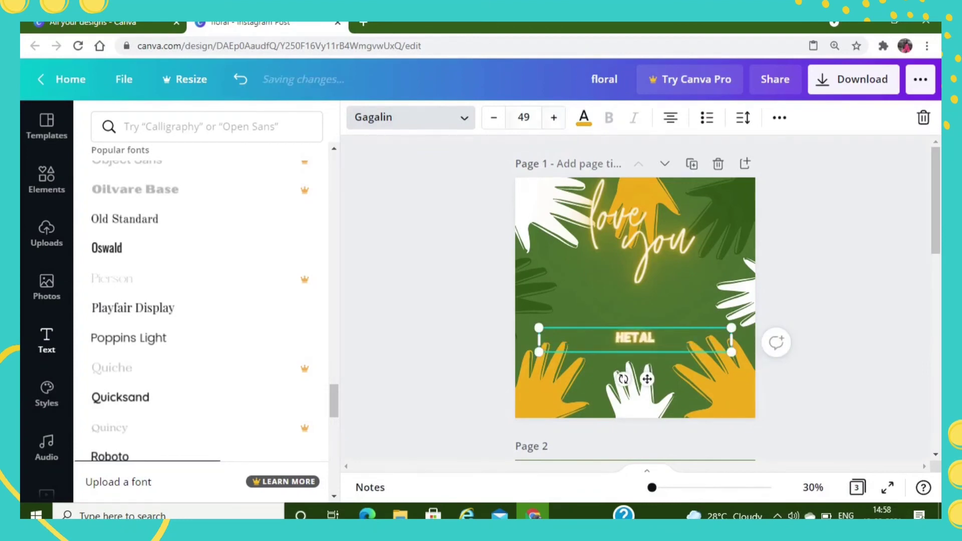
pyautogui.click(200, 249)
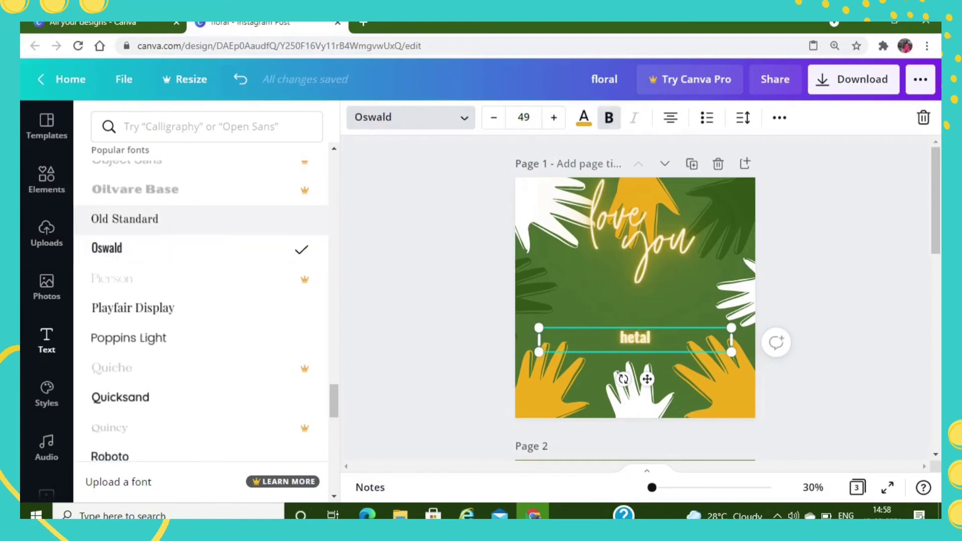
# - Move the "love you" text down to the page's centre just above the name, and reduce its font size slightly
pyautogui.click(652, 244)
pyautogui.moveTo(638, 185); pyautogui.dragTo(641, 235)
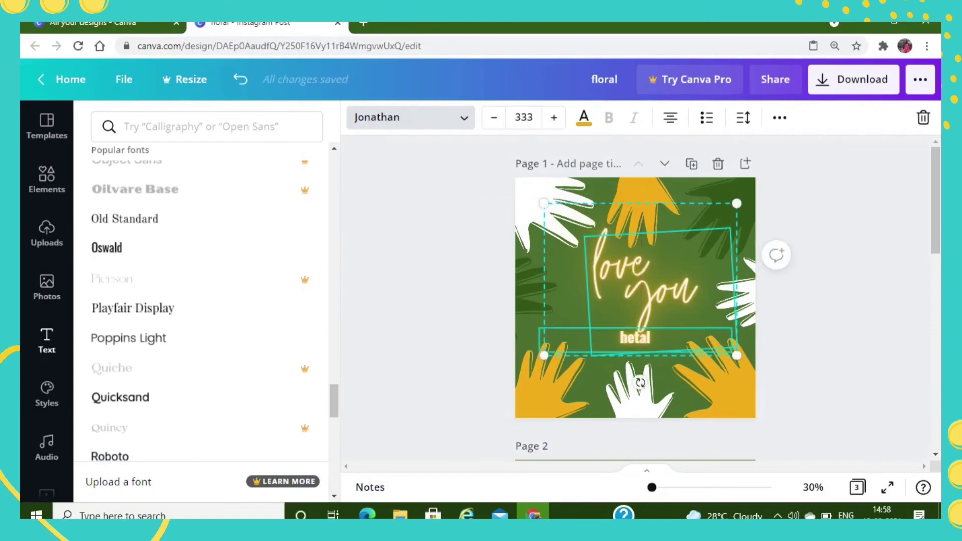
pyautogui.click(659, 296)
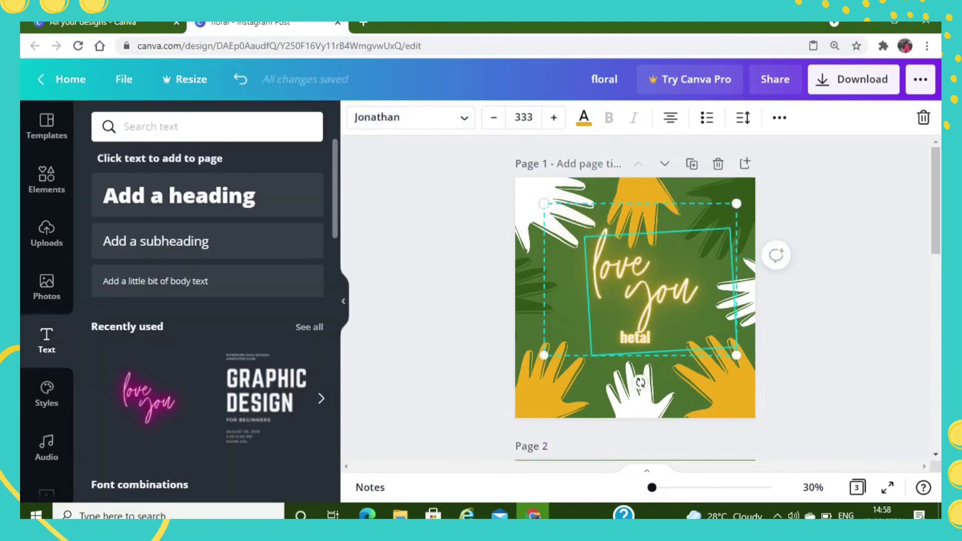
pyautogui.click(494, 117)
pyautogui.click(493, 117)
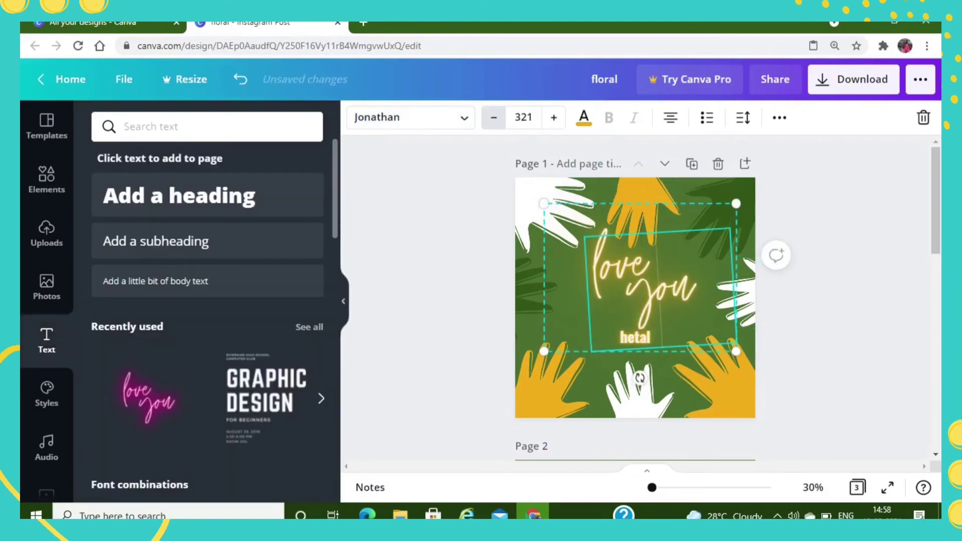
pyautogui.click(494, 117)
pyautogui.press('Escape')
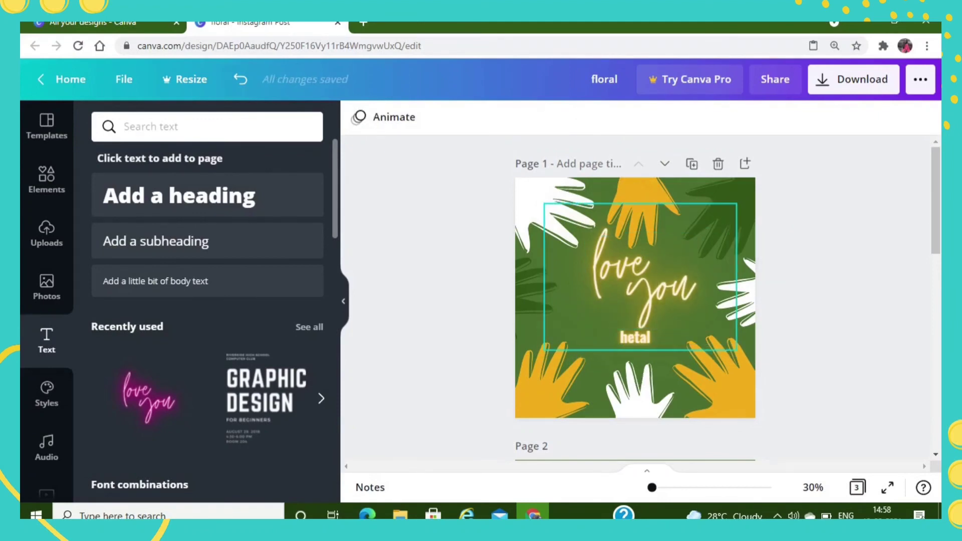
# - Move the name text down to just above the bottom white hand, and nudge the "love you" text slightly down
pyautogui.click(636, 340)
pyautogui.moveTo(636, 340); pyautogui.dragTo(635, 350)
pyautogui.moveTo(647, 288); pyautogui.dragTo(647, 294)
pyautogui.click(778, 260)
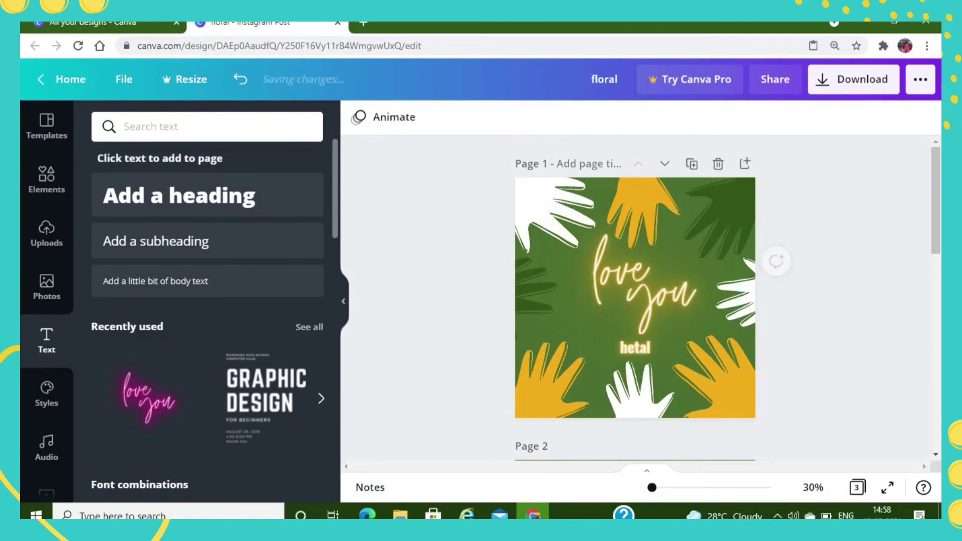
# - Set the "love you" text's transparency to 100, and try locking and unlocking the text
pyautogui.click(652, 288)
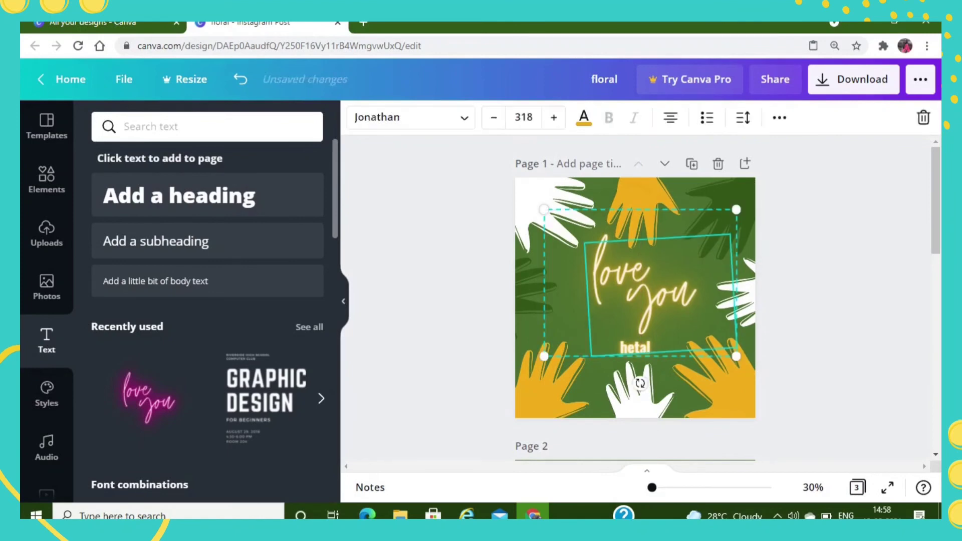
pyautogui.click(780, 117)
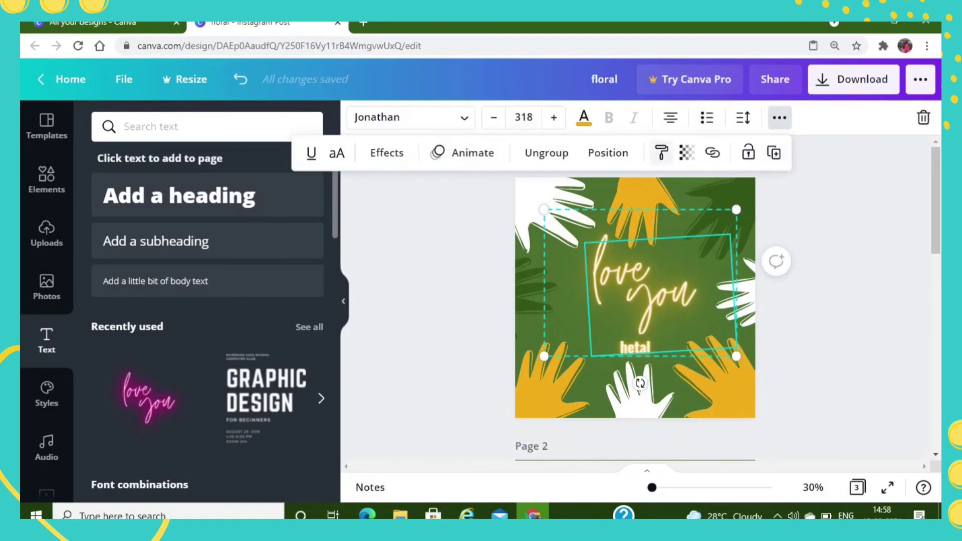
pyautogui.click(687, 153)
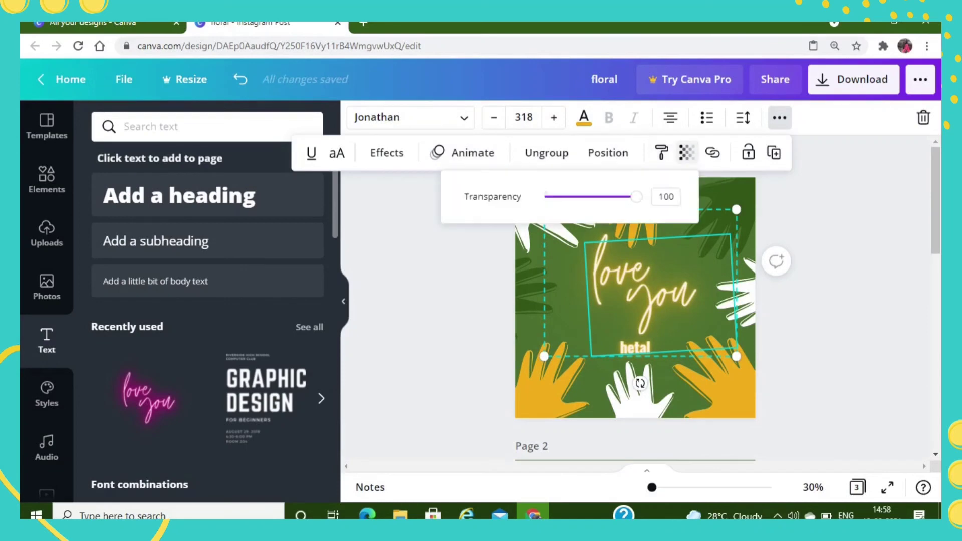
pyautogui.moveTo(637, 196)
pyautogui.mouseDown()
pyautogui.moveTo(584, 197)
pyautogui.moveTo(636, 196)
pyautogui.mouseUp()
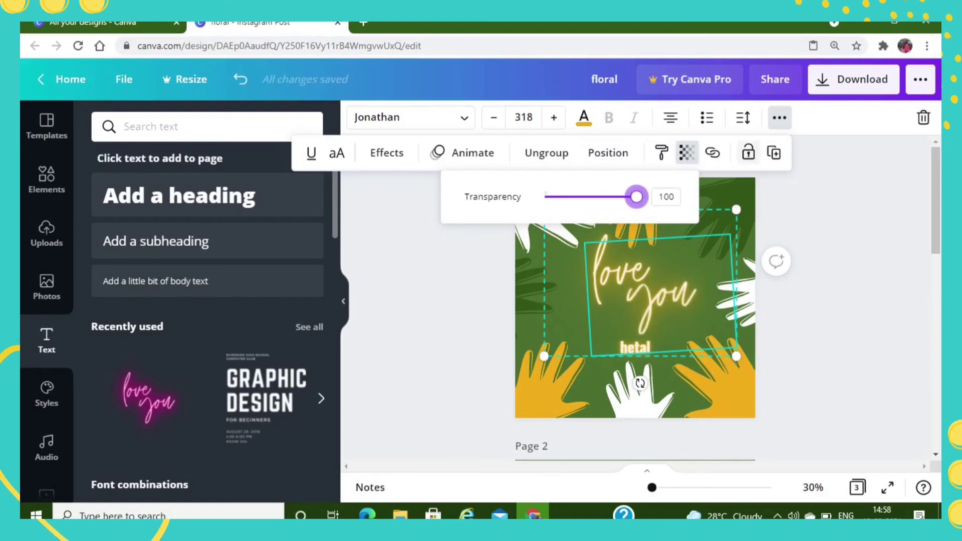
pyautogui.click(748, 153)
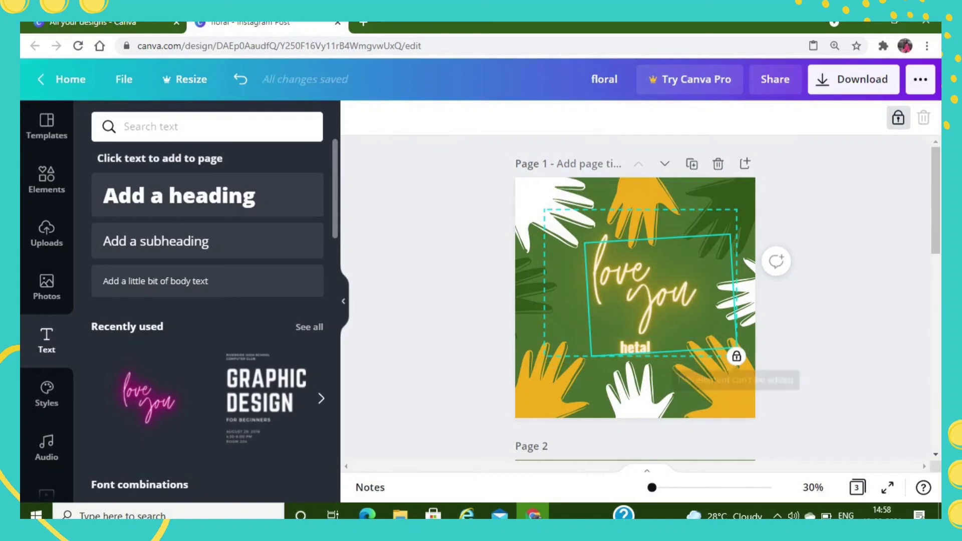
pyautogui.click(899, 118)
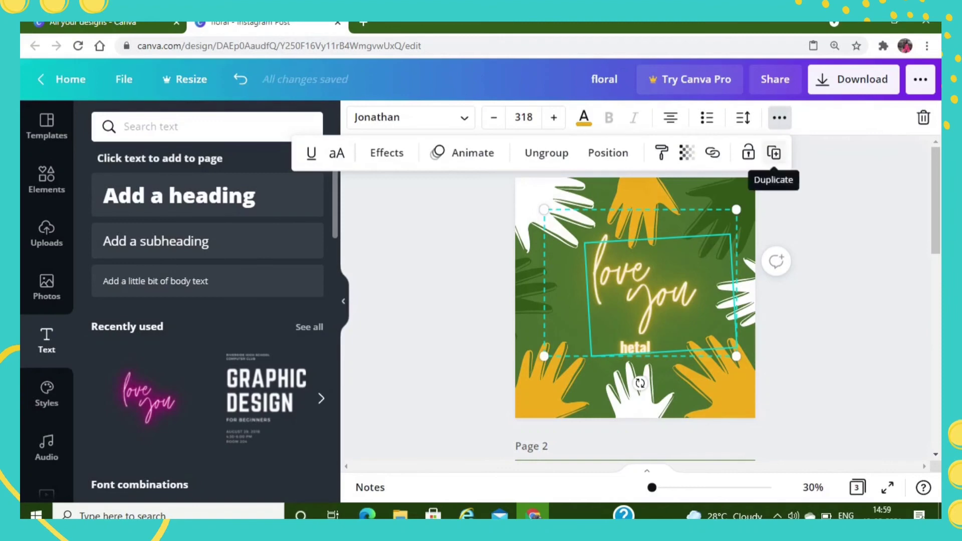
# - Duplicate the "love you" text and move the copy almost exactly over the original
pyautogui.click(775, 153)
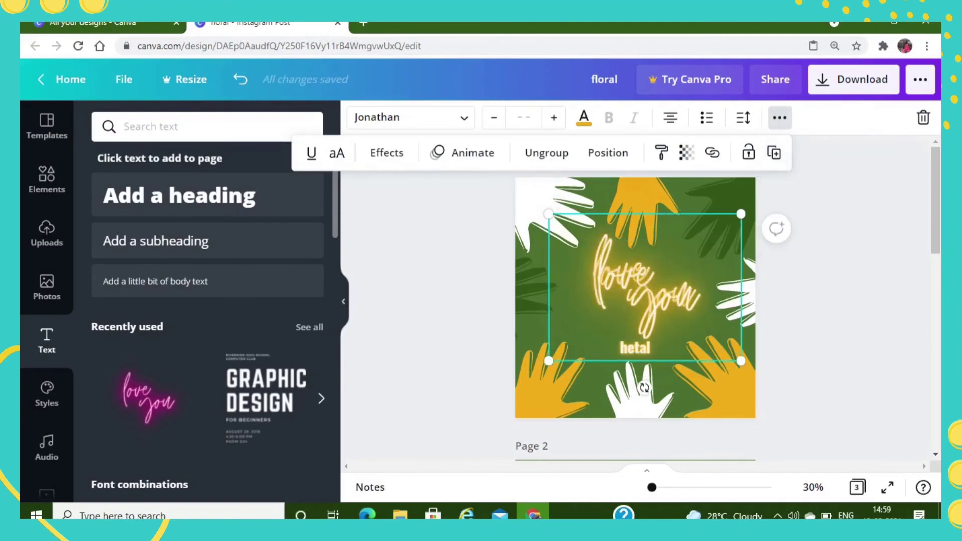
pyautogui.moveTo(667, 296)
pyautogui.mouseDown()
pyautogui.moveTo(719, 273)
pyautogui.moveTo(677, 303)
pyautogui.moveTo(665, 291)
pyautogui.mouseUp()
pyautogui.click(812, 301)
# - Delete the duplicate of the "love you" text, keeping a single copy on page 1
pyautogui.click(667, 296)
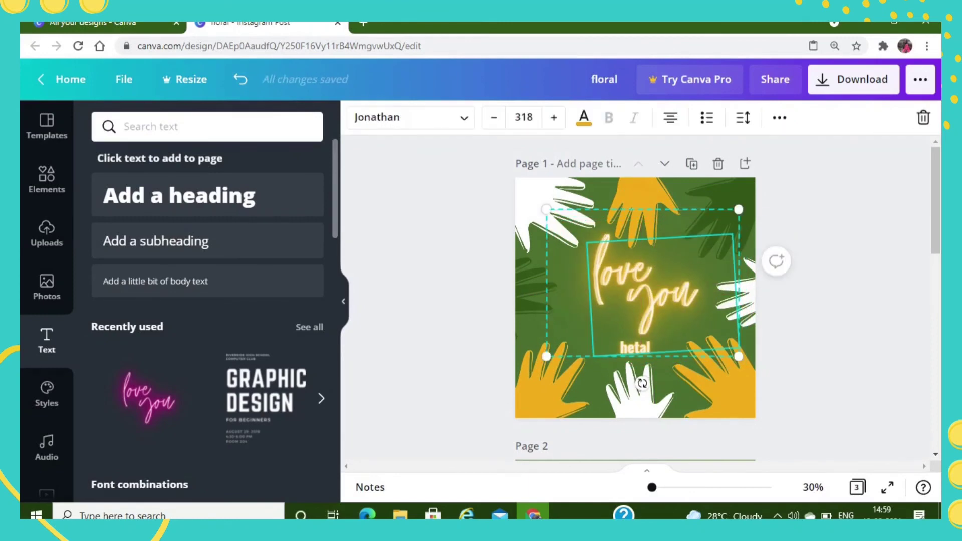
pyautogui.click(924, 118)
pyautogui.click(886, 156)
pyautogui.doubleClick(624, 274)
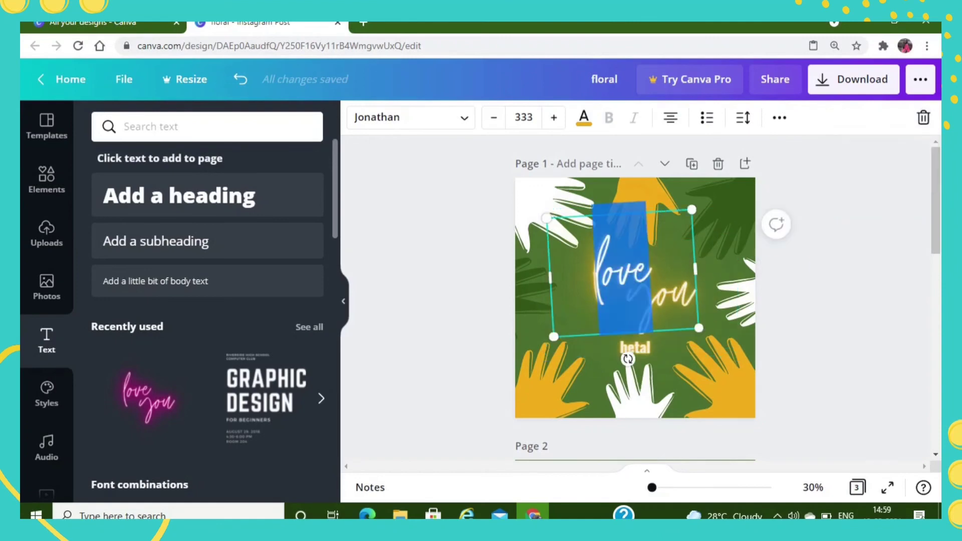
pyautogui.press('BackSpace')
pyautogui.click(812, 301)
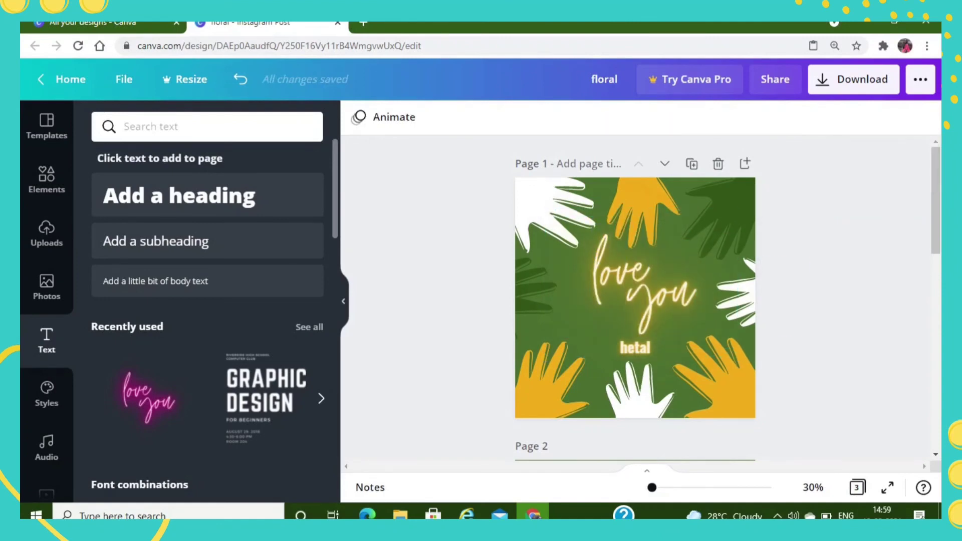
# - Apply the Breathe animation to page 1, and preview the animated post before returning to the editor
pyautogui.click(47, 125)
pyautogui.click(386, 117)
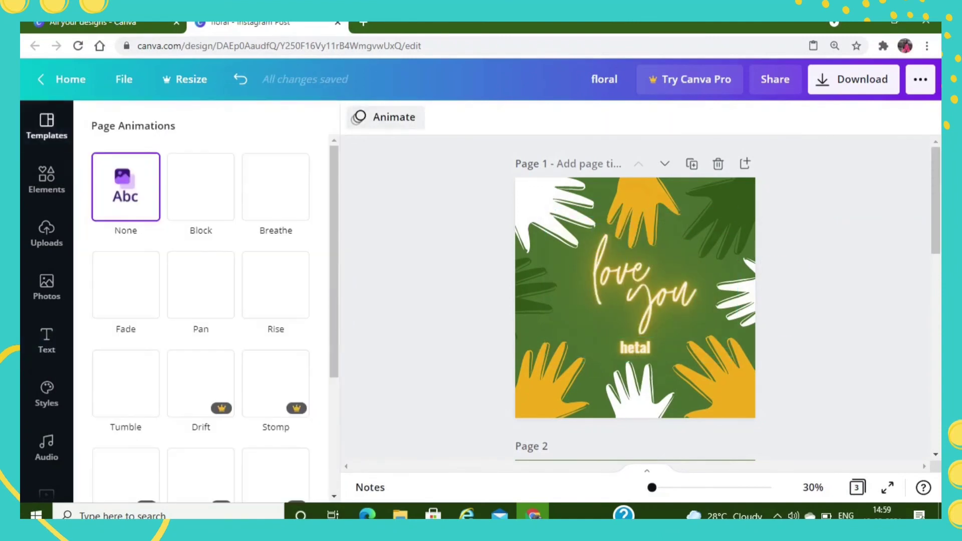
pyautogui.click(636, 347)
pyautogui.click(779, 118)
pyautogui.click(464, 153)
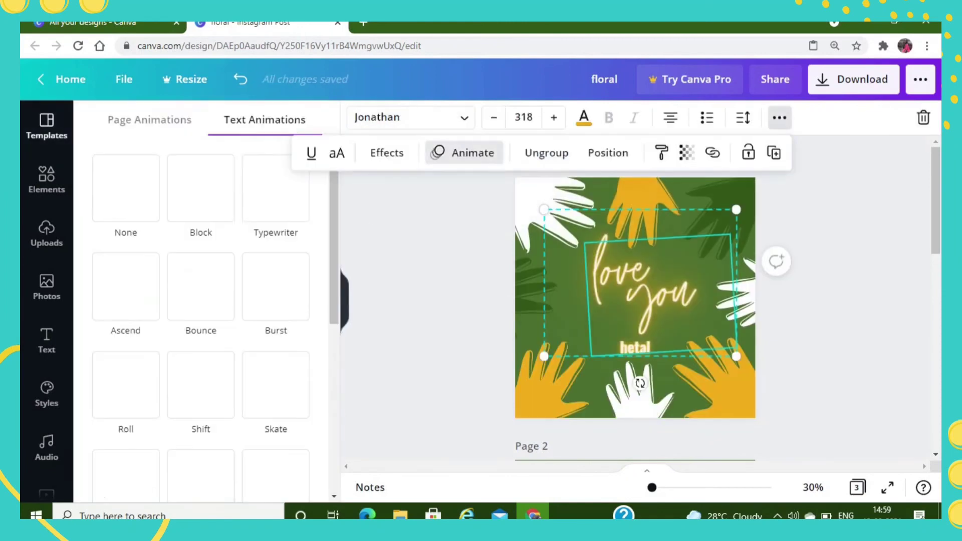
pyautogui.click(201, 189)
pyautogui.click(646, 296)
pyautogui.click(767, 79)
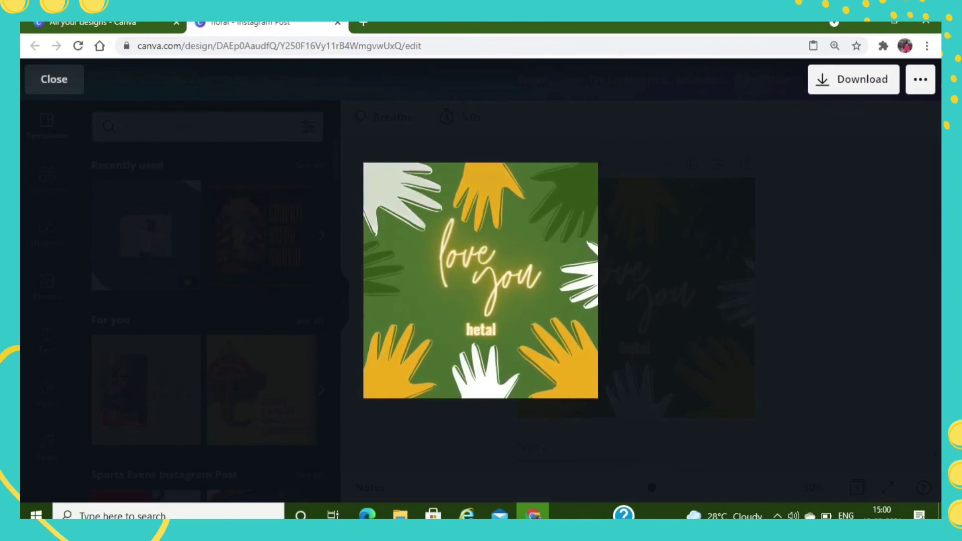
pyautogui.click(55, 79)
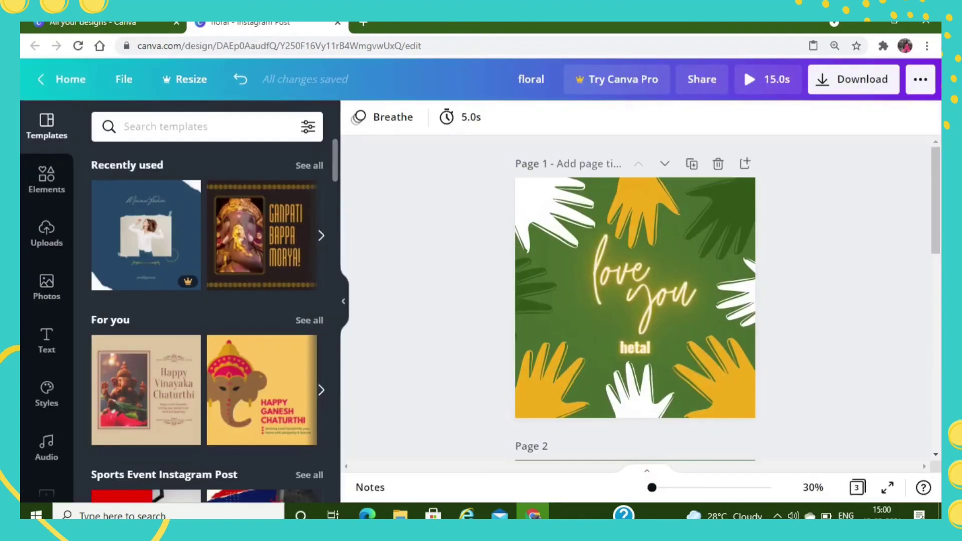